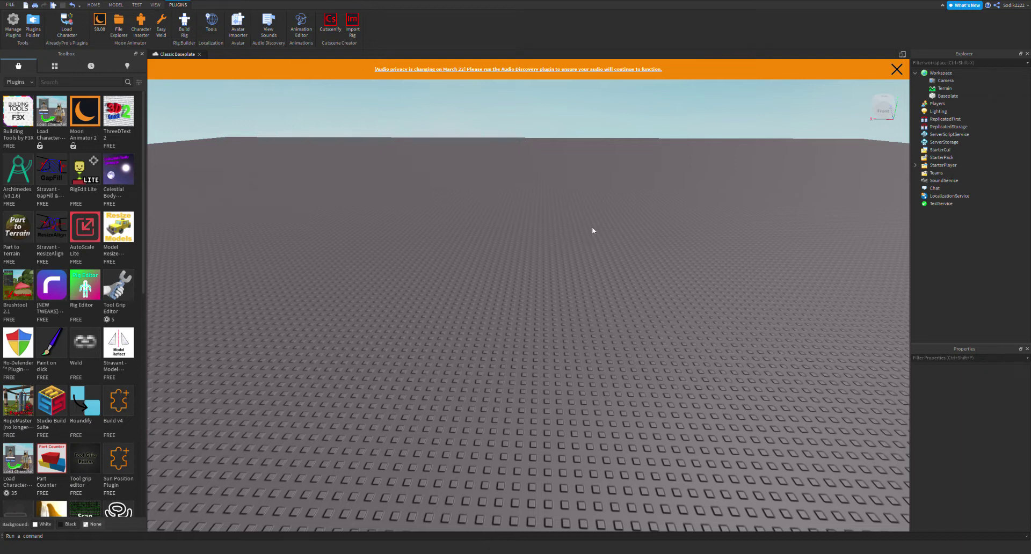
- Insert an R15 dummy rig onto the baseplate with the Rig Builder
right_drag(466, 249, 472, 250)
key(s)
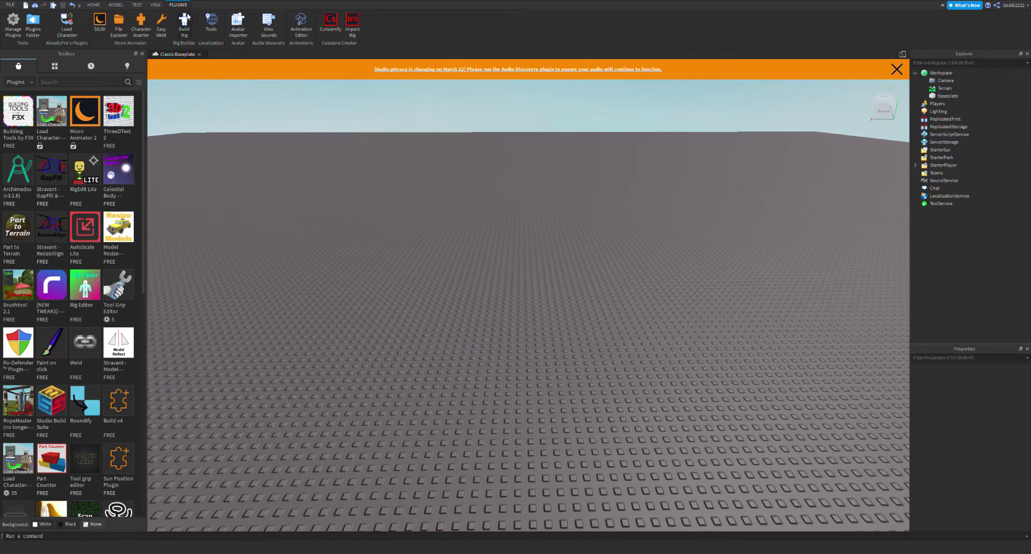
click(184, 24)
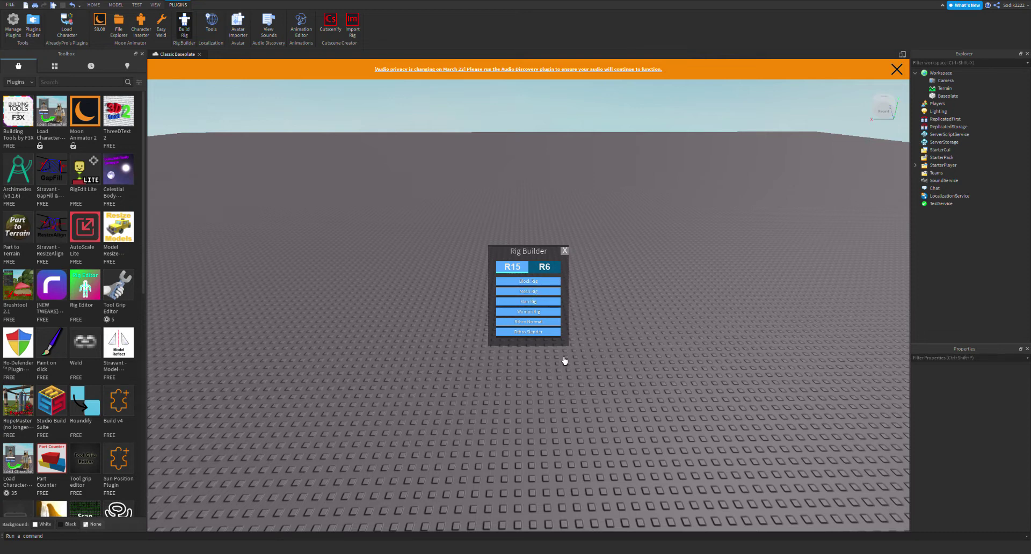
click(551, 297)
scroll(531, 375, down, 5)
click(654, 385)
scroll(654, 385, down, 2)
right_drag(690, 366, 691, 368)
scroll(707, 343, up, 2)
scroll(707, 342, down, 4)
scroll(707, 342, up, 5)
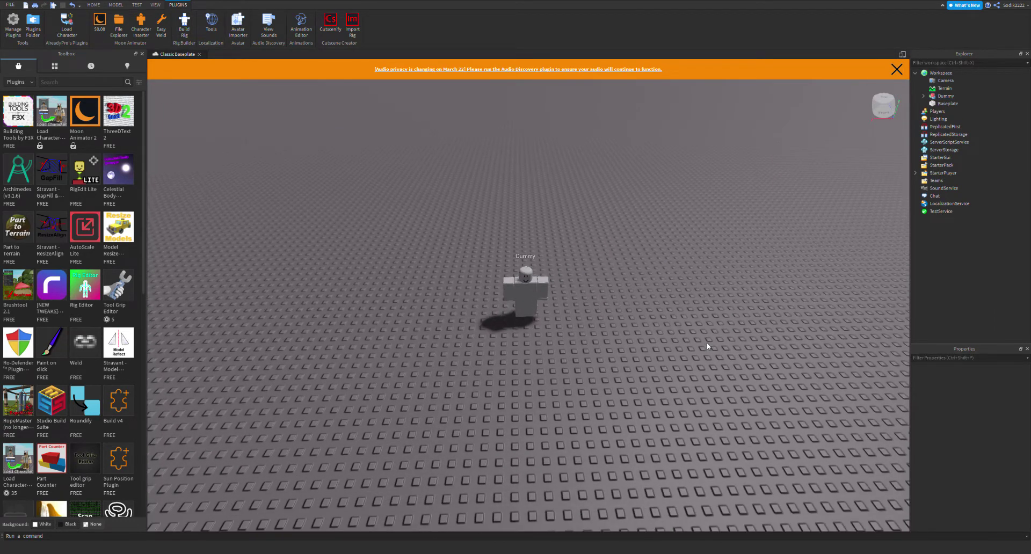
- Open the Animation Editor on the dummy rig and create a new animation named Test
scroll(661, 349, up, 6)
right_drag(660, 349, 661, 346)
scroll(568, 285, down, 3)
click(528, 286)
click(441, 204)
click(301, 29)
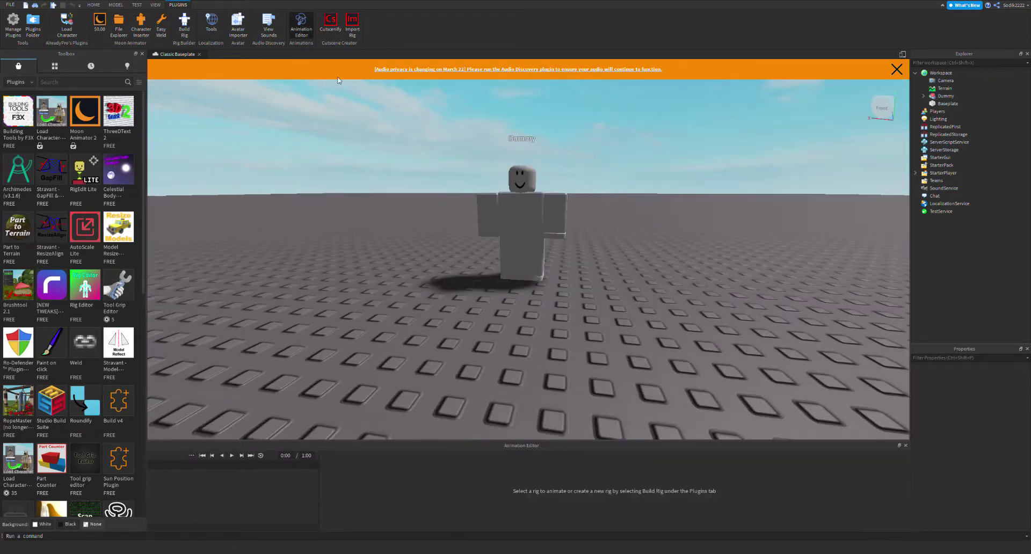
click(524, 247)
drag(591, 483, 498, 483)
text(Test)
click(527, 513)
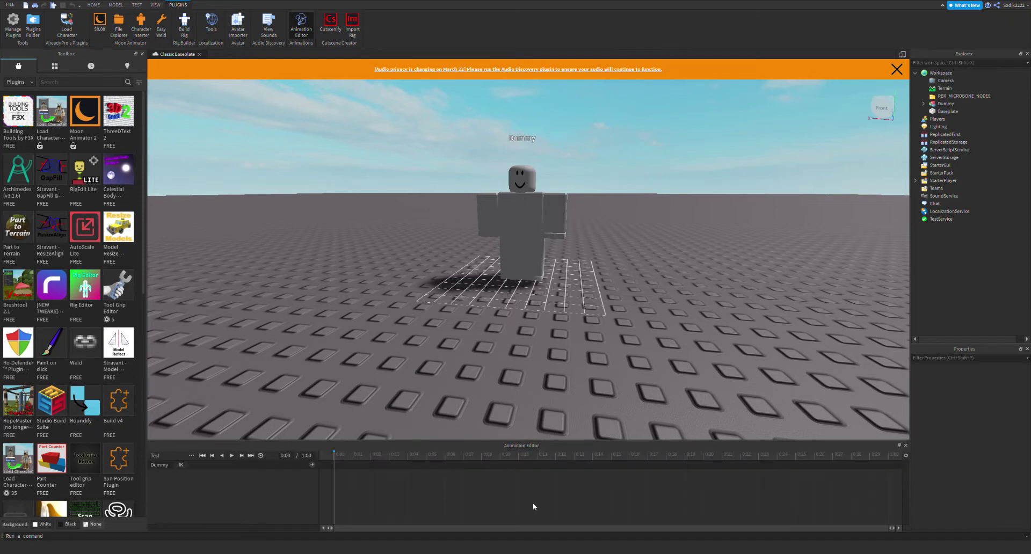
- Rotate the dummy's right upper arm slightly to pose it at 0:00
scroll(659, 231, up, 5)
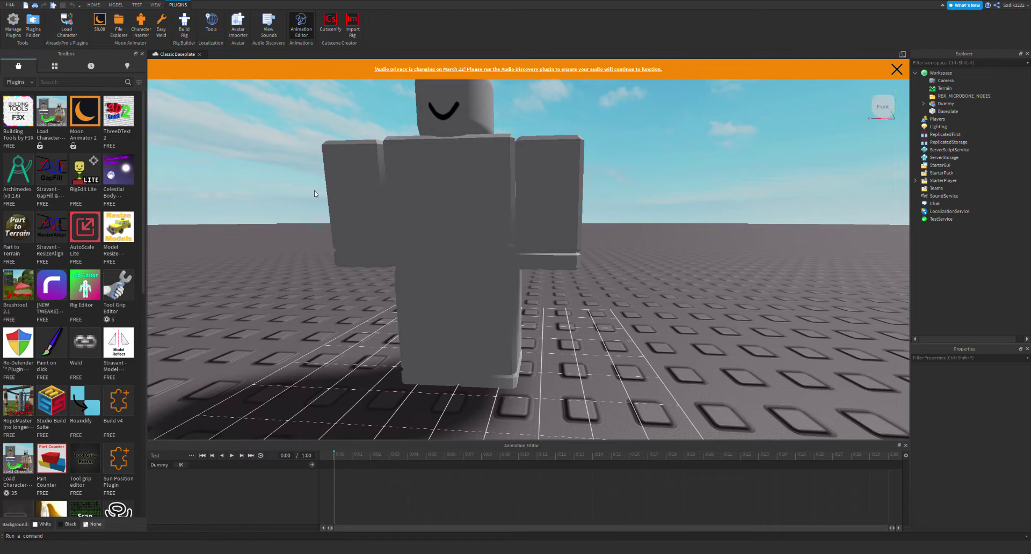
right_drag(678, 215, 679, 233)
scroll(679, 233, down, 5)
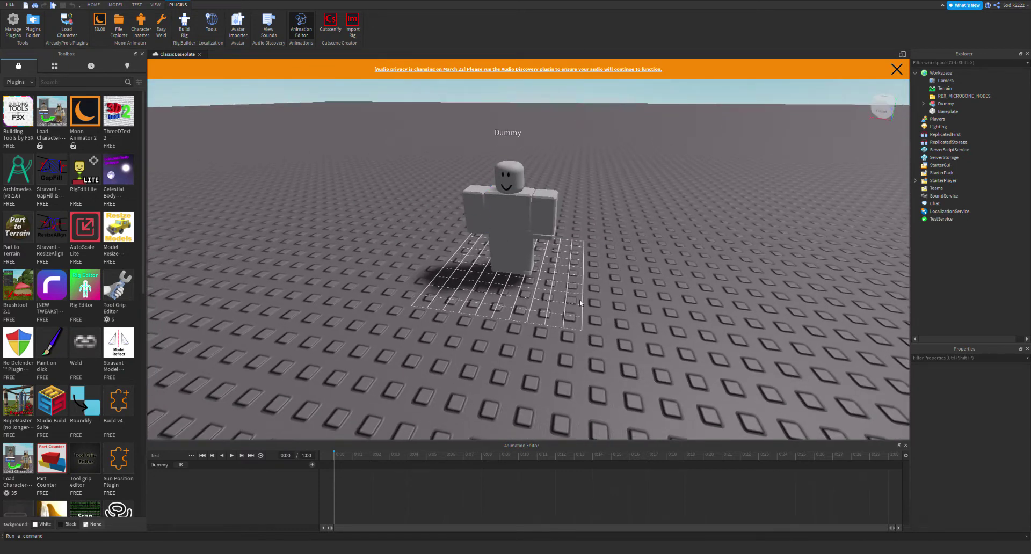
scroll(645, 298, up, 5)
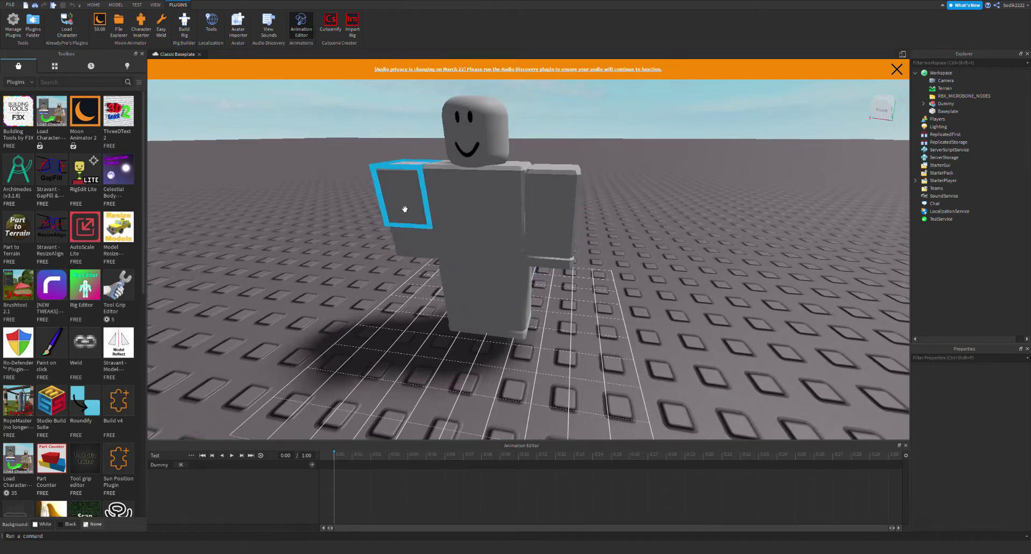
click(405, 209)
drag(371, 178, 391, 144)
mouse_move(433, 230)
mouse_down()
mouse_move(491, 223)
mouse_move(425, 261)
mouse_move(417, 240)
mouse_up()
- Swing the dummy's left upper arm forward at 0:00
click(559, 212)
mouse_move(530, 197)
mouse_down()
mouse_move(529, 171)
mouse_move(537, 200)
mouse_move(595, 195)
mouse_move(569, 201)
mouse_move(592, 194)
mouse_move(520, 157)
mouse_move(525, 116)
mouse_move(538, 193)
mouse_up()
drag(463, 197, 217, 81)
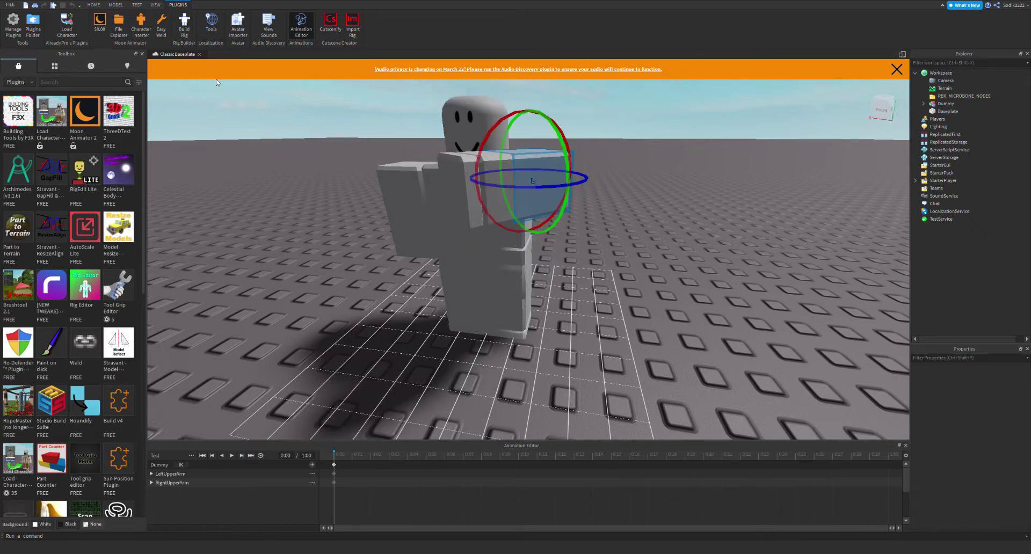
- Rotate the left upper arm across the dummy's chest and shift it slightly with the Move tool at 0:00
click(94, 5)
click(86, 26)
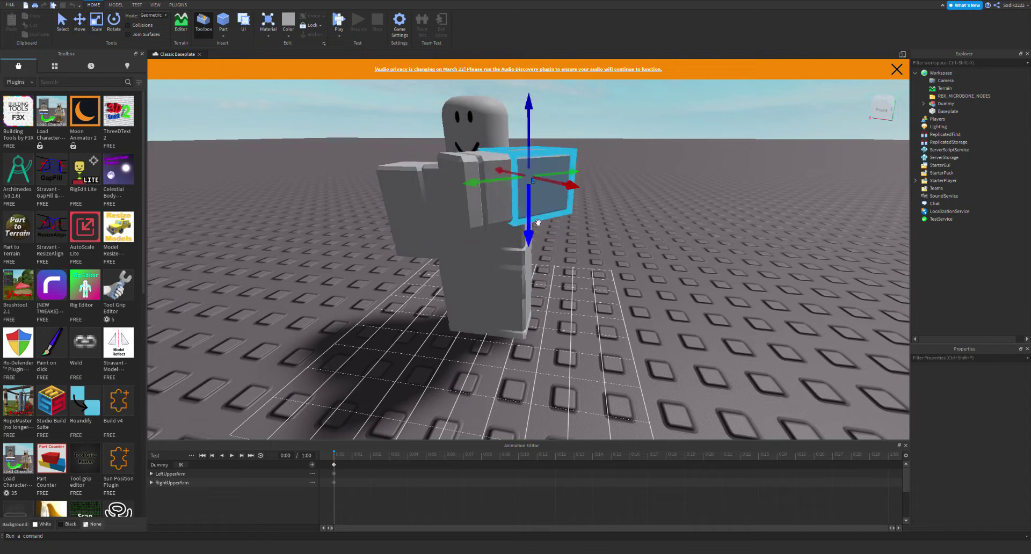
click(119, 30)
drag(500, 207, 474, 206)
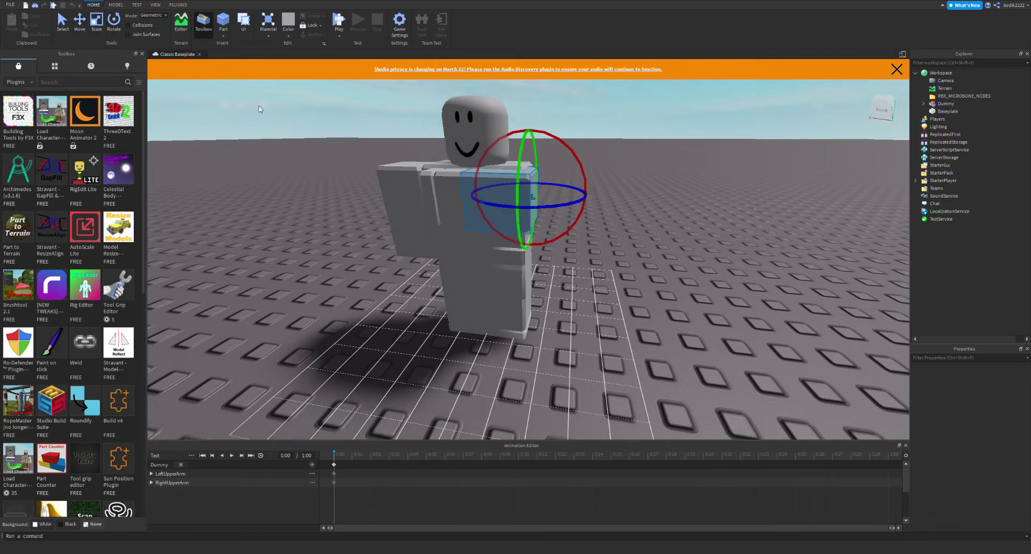
click(81, 25)
drag(495, 196, 487, 196)
click(721, 295)
right_drag(721, 295, 719, 294)
key(a)
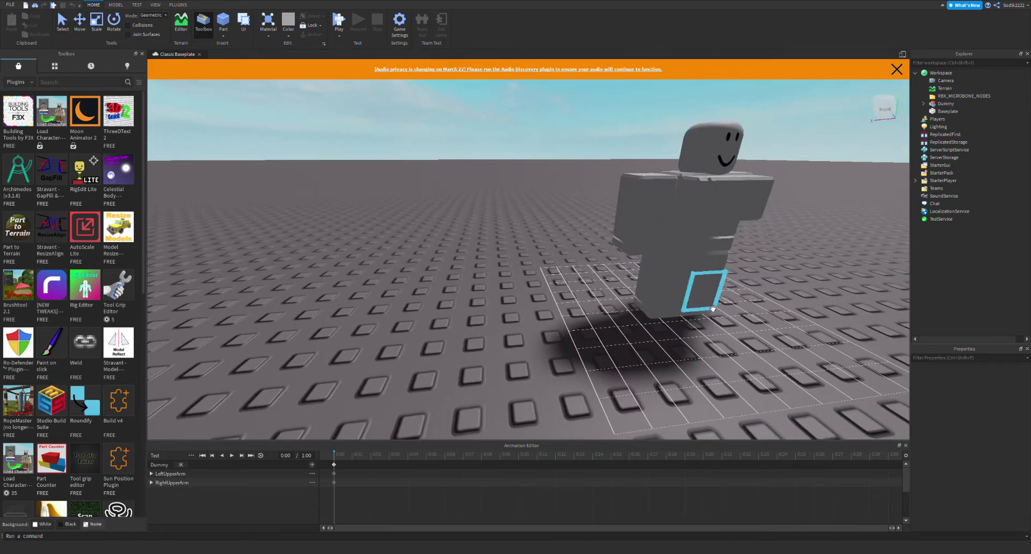
right_drag(622, 296, 618, 297)
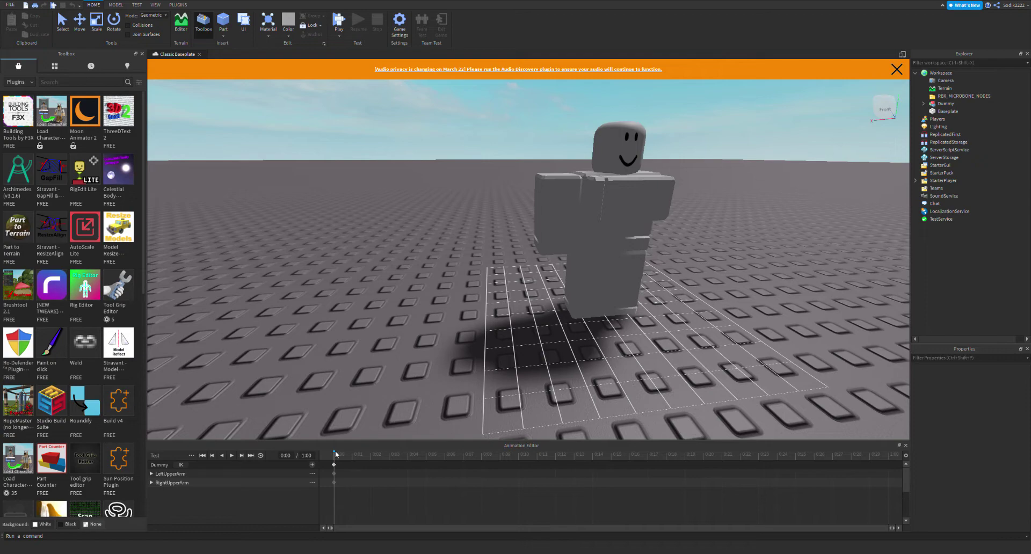
- Rotate the dummy's right upper leg at 0:09 on the timeline
right_drag(683, 329, 685, 331)
scroll(684, 331, down, 5)
scroll(684, 331, up, 5)
scroll(683, 327, down, 6)
click(546, 231)
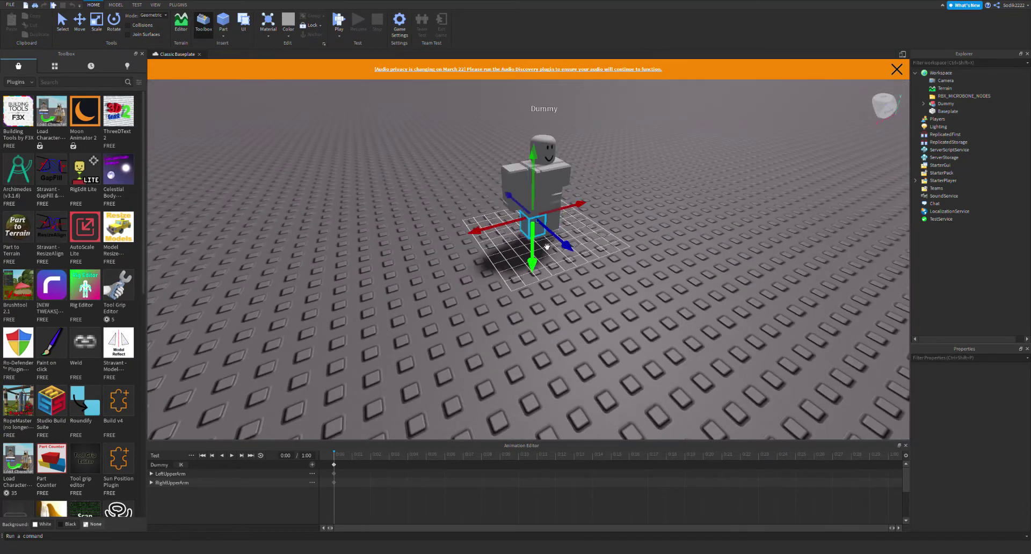
scroll(547, 229, up, 6)
scroll(556, 153, down, 6)
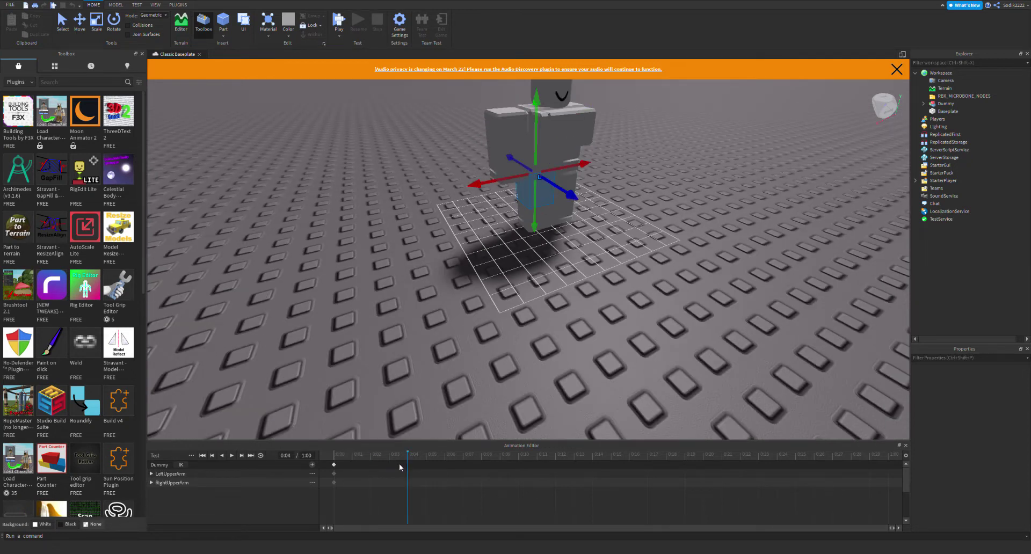
click(115, 24)
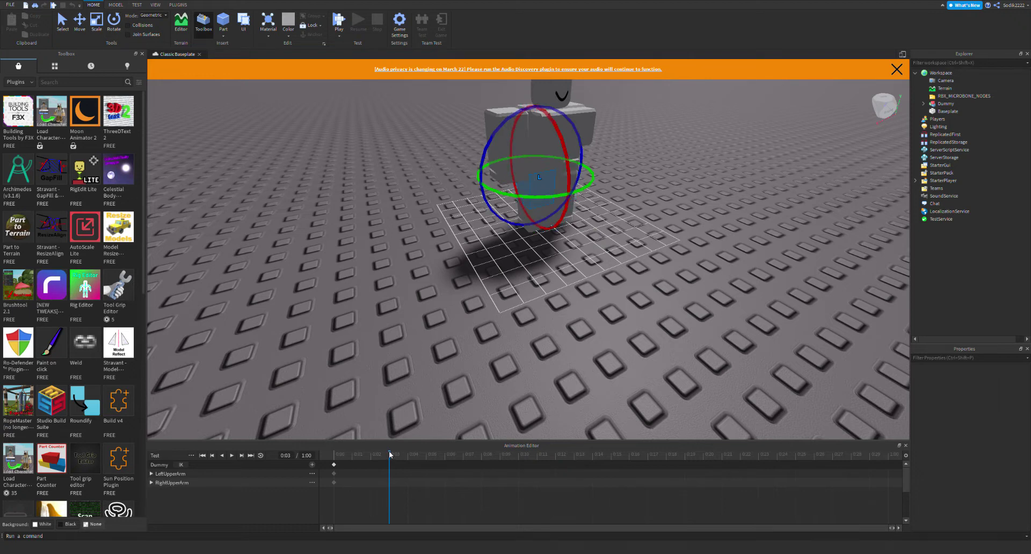
drag(570, 178, 591, 209)
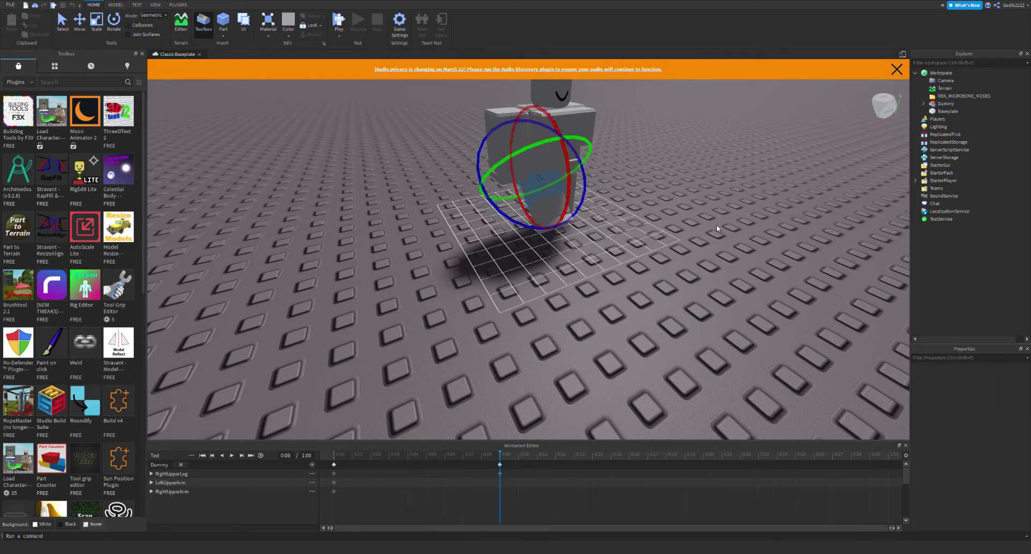
- Delete the right upper leg's keyframe at 0:09
right_drag(753, 241, 753, 241)
scroll(753, 241, down, 8)
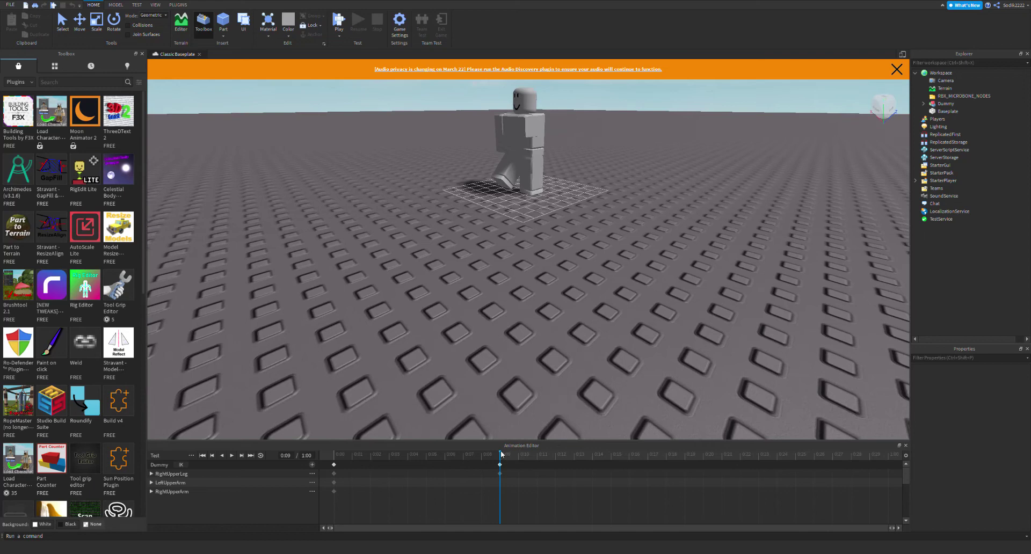
key(w)
right_drag(717, 243, 665, 227)
scroll(665, 227, down, 3)
scroll(665, 227, up, 5)
scroll(665, 227, down, 4)
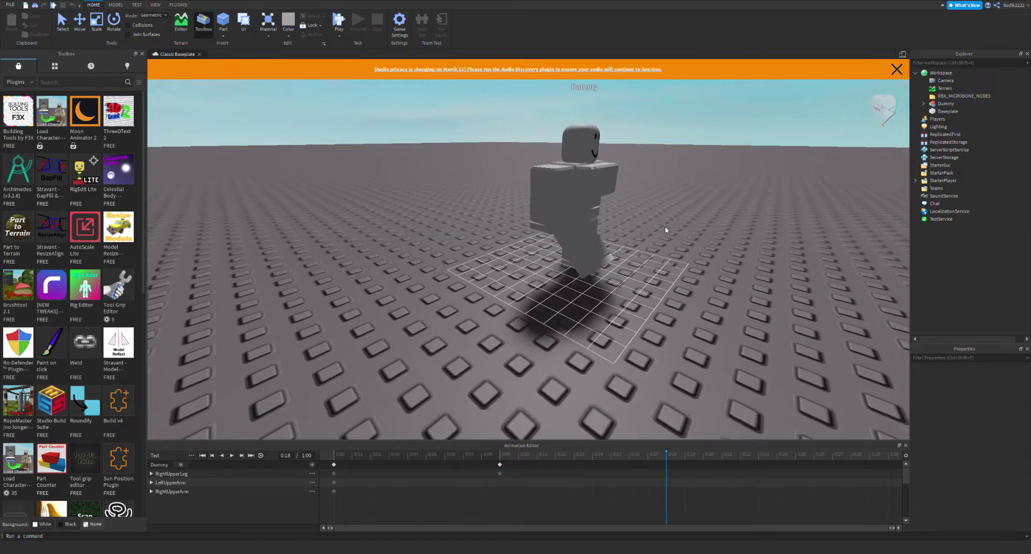
key(Delete)
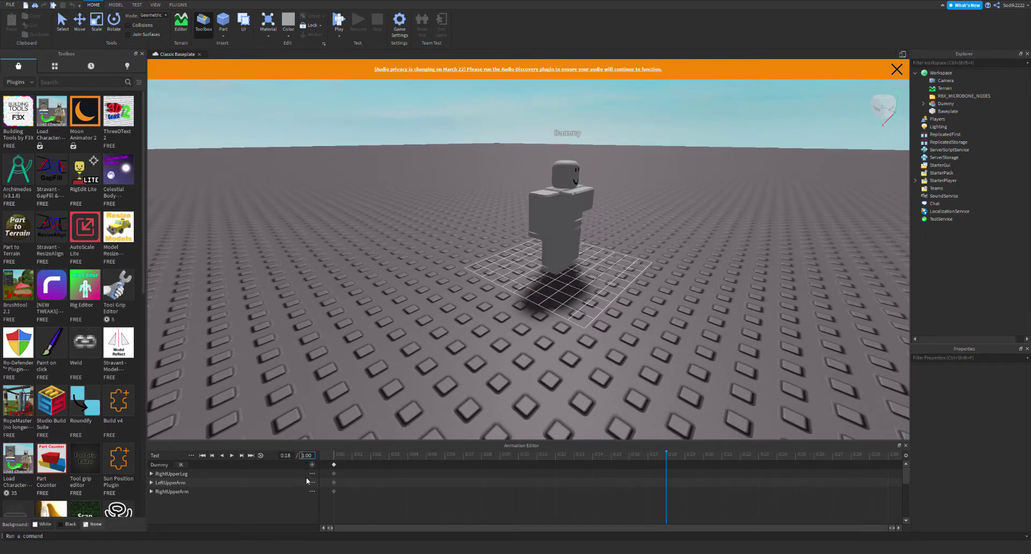
- Set the Test animation's length to 9:00 and turn on looping
key(BackSpace)
text(9)
key(Return)
key(w)
right_drag(576, 362, 624, 334)
key(d)
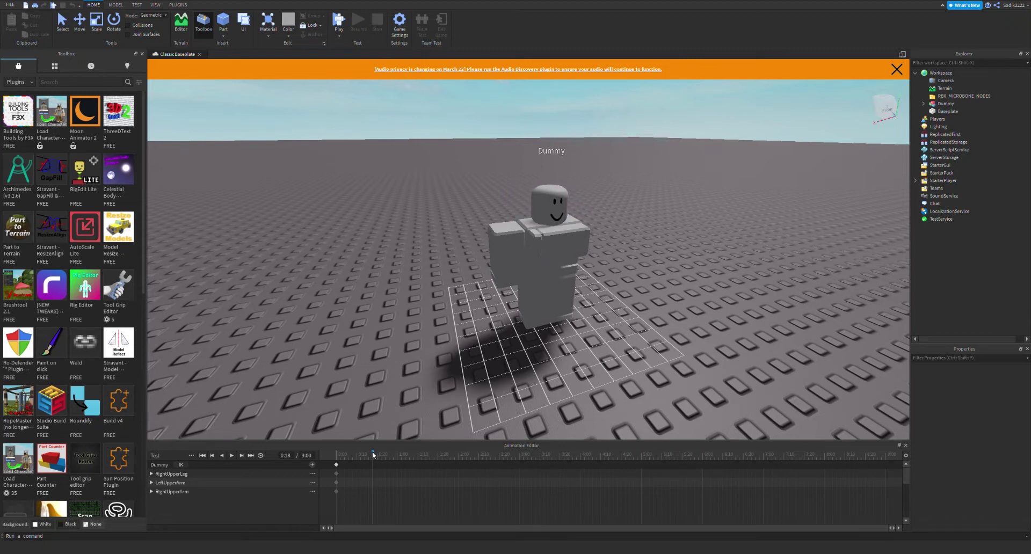
click(261, 456)
right_drag(675, 283, 676, 284)
scroll(676, 284, up, 3)
scroll(676, 283, down, 3)
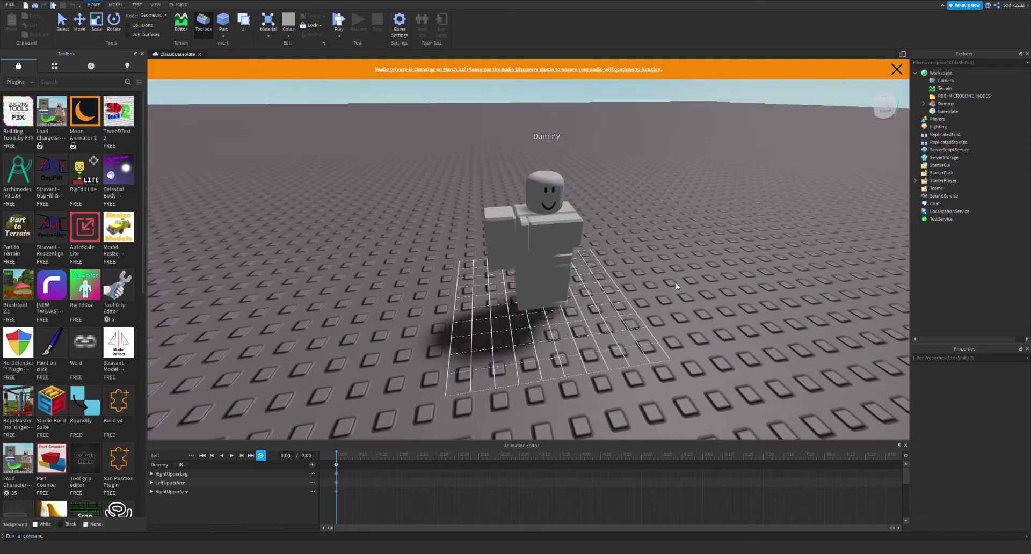
click(501, 236)
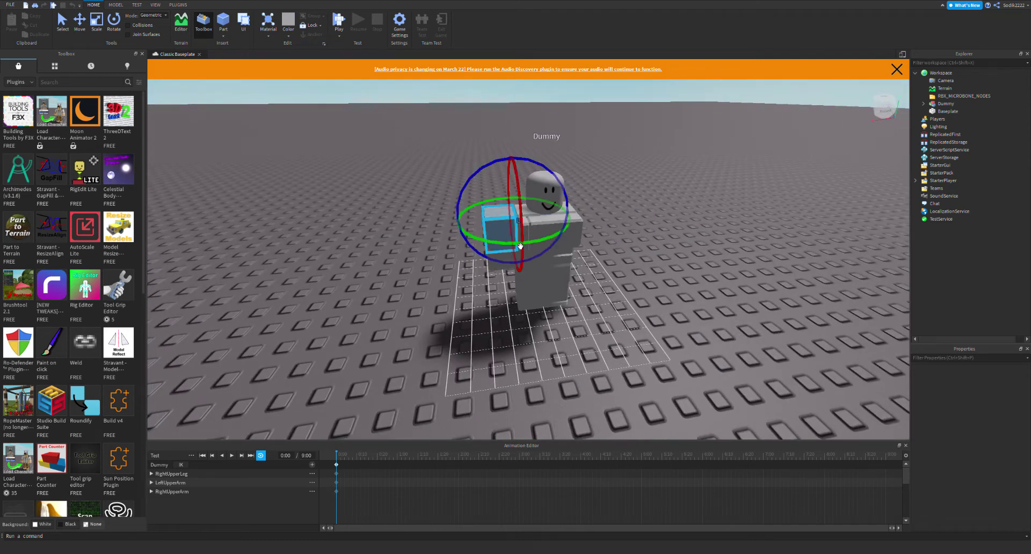
click(623, 346)
key(a)
right_drag(646, 326, 646, 326)
scroll(646, 326, up, 3)
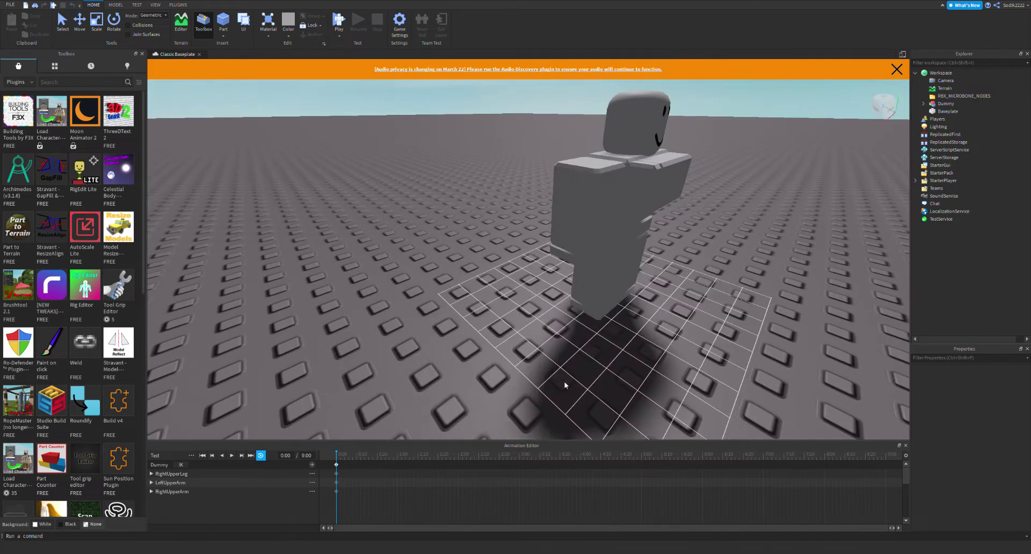
scroll(564, 382, down, 5)
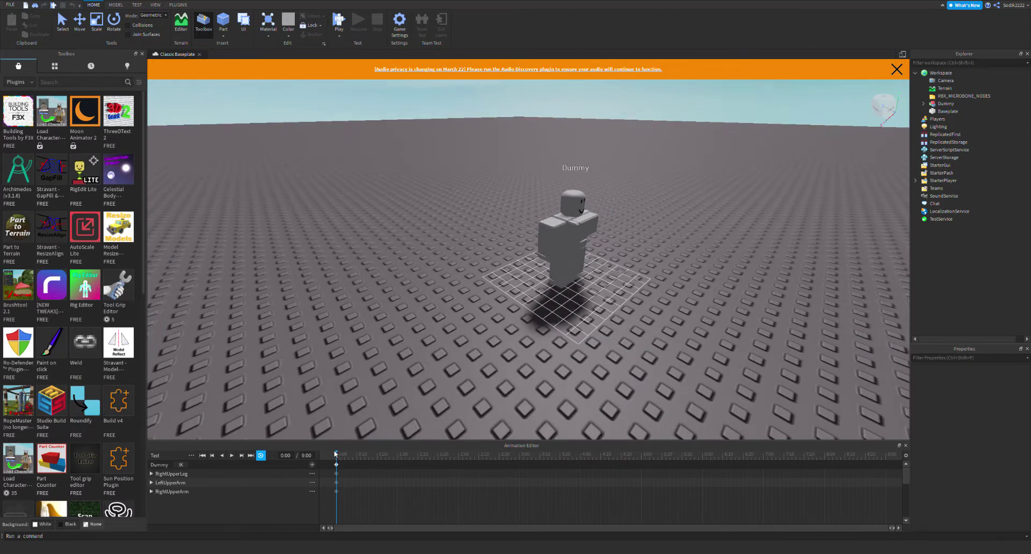
- Move the playhead to 0:11 and rotate the dummy's right upper arm there
drag(353, 446, 335, 507)
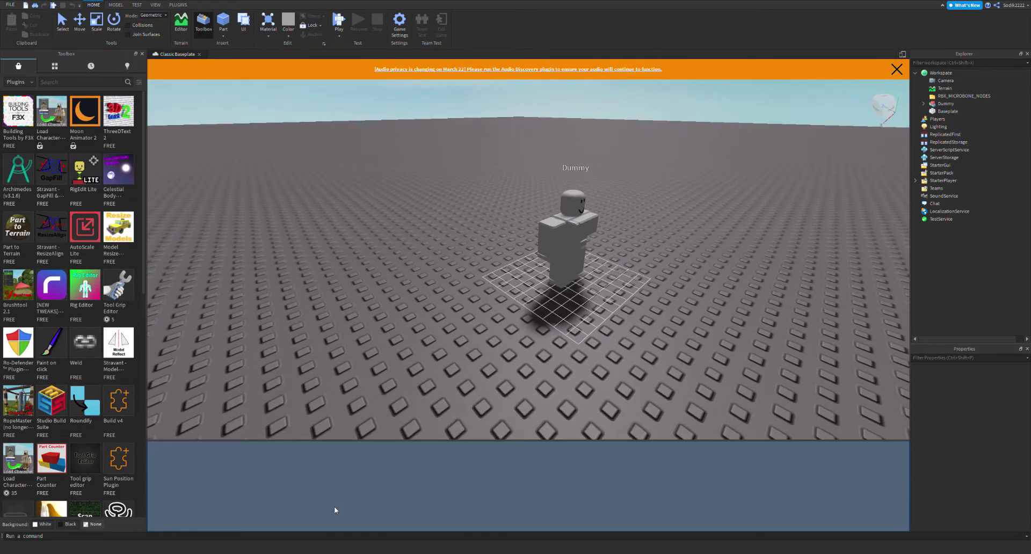
drag(362, 453, 358, 454)
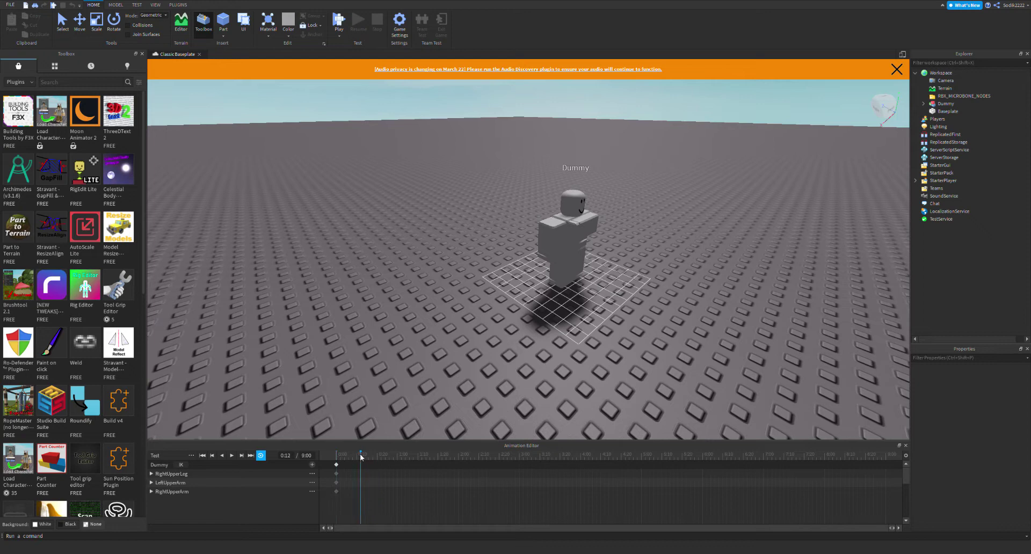
scroll(523, 339, up, 5)
click(374, 303)
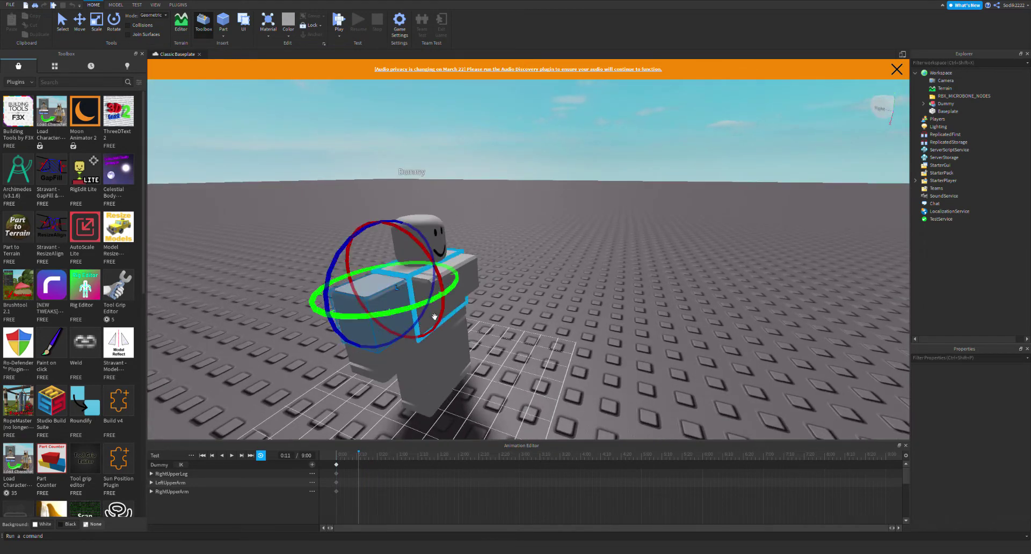
drag(448, 287, 469, 276)
click(539, 294)
- Readjust the right upper arm's rotation from other viewing angles to raise it at 0:11
right_drag(547, 292, 538, 295)
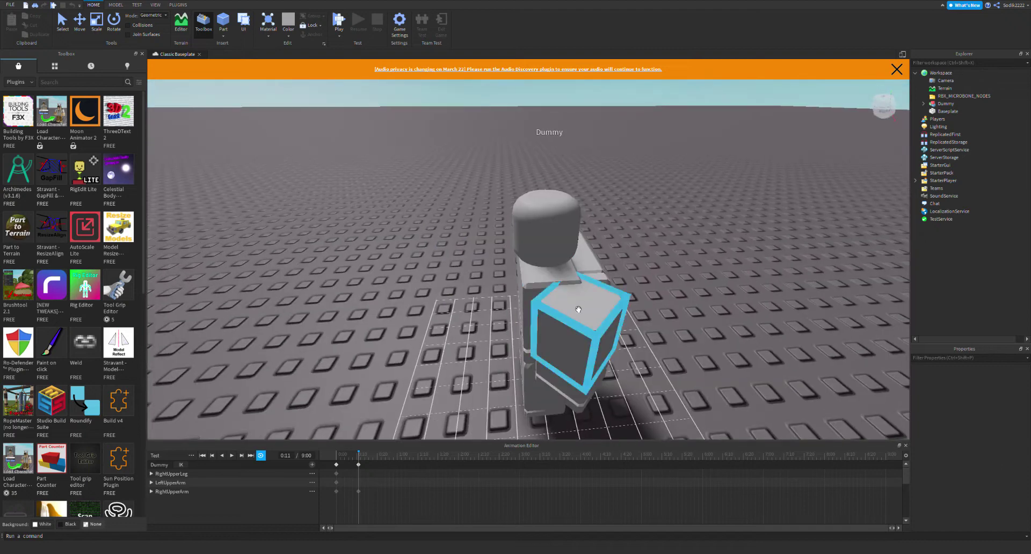
click(579, 309)
drag(569, 353, 540, 353)
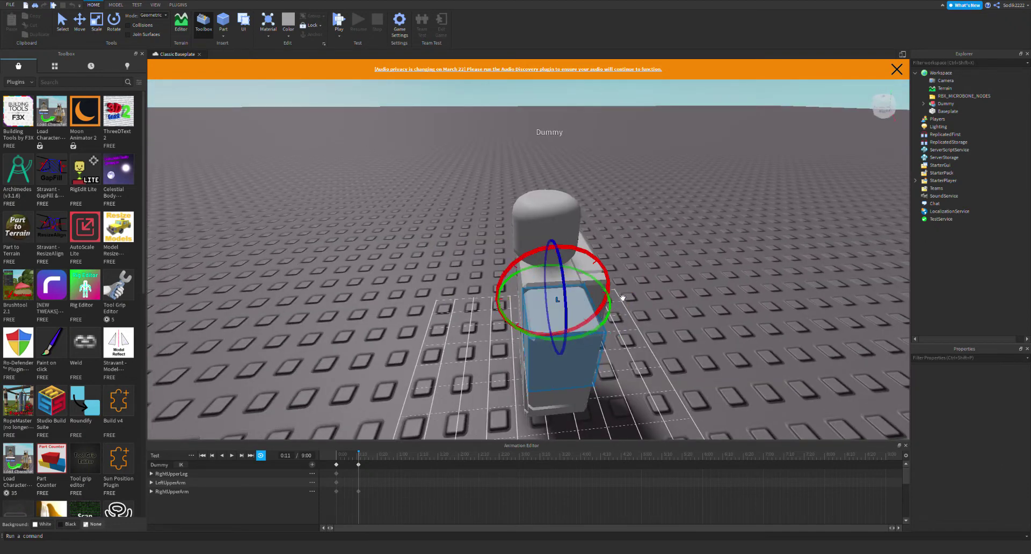
right_drag(621, 300, 622, 299)
drag(254, 127, 310, 140)
drag(369, 201, 359, 161)
- Inspect the arm pose from several sides and play the animation
click(598, 254)
right_drag(598, 253, 598, 254)
scroll(598, 254, up, 3)
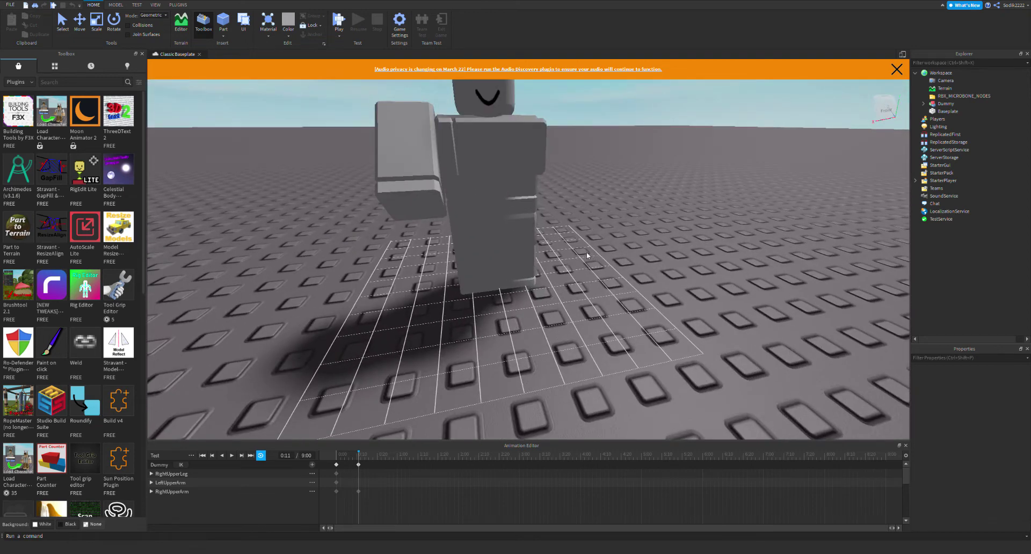
right_drag(544, 237, 544, 237)
scroll(537, 237, down, 8)
key(space)
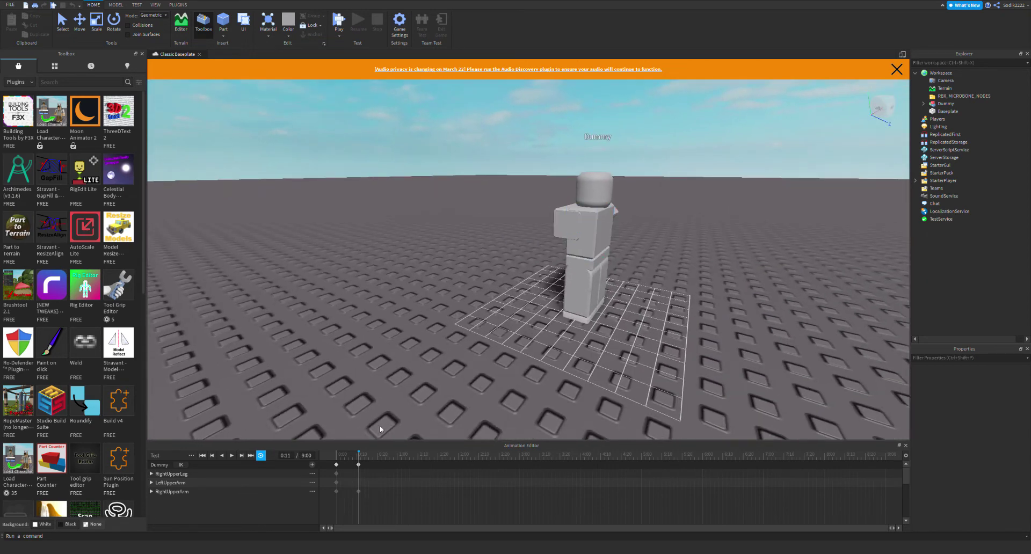
key(space)
- Delete the right upper arm's keyframe at 0:11
right_drag(621, 393, 628, 392)
scroll(628, 392, up, 4)
key(s)
key(Delete)
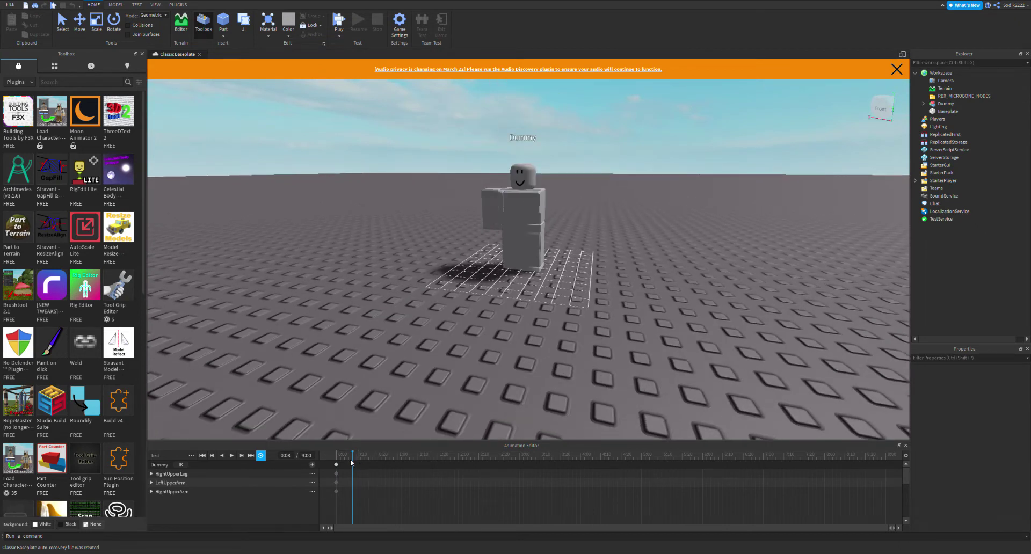
- Adjust the right upper arm's rotation in the pose at 0:00
right_drag(534, 369, 545, 374)
scroll(544, 373, up, 5)
scroll(541, 371, down, 4)
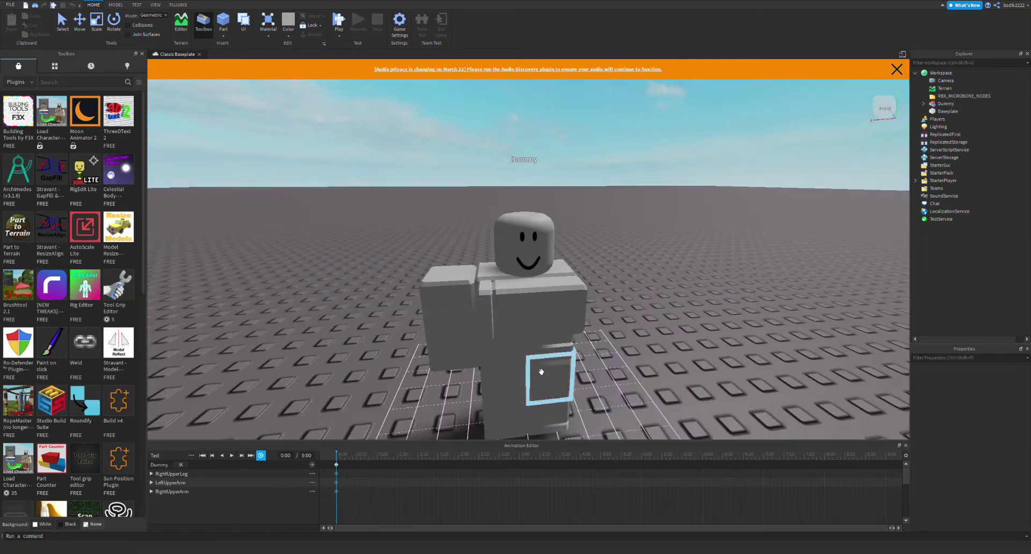
click(442, 303)
right_drag(732, 313, 732, 314)
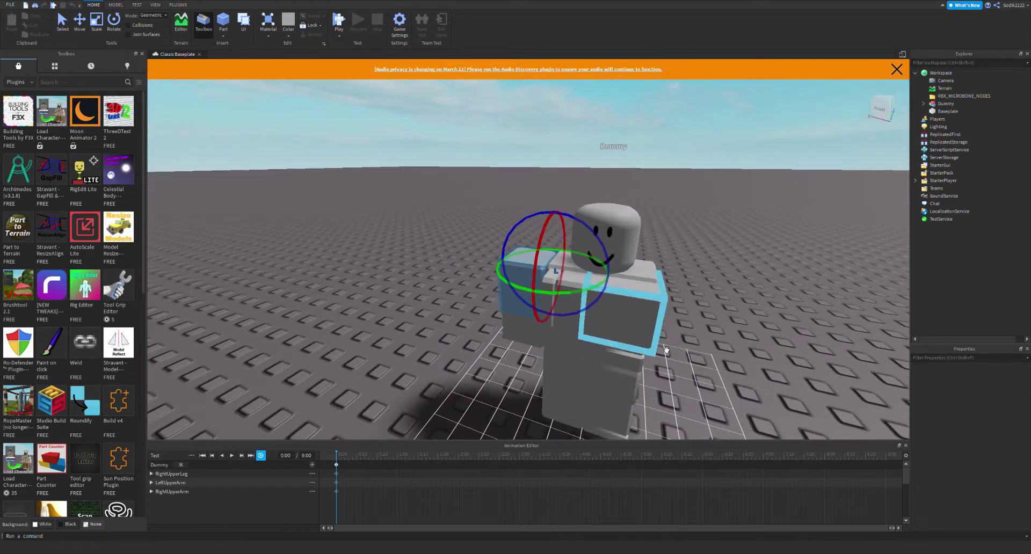
drag(553, 273, 562, 248)
click(803, 298)
right_drag(802, 298, 802, 298)
scroll(603, 387, down, 5)
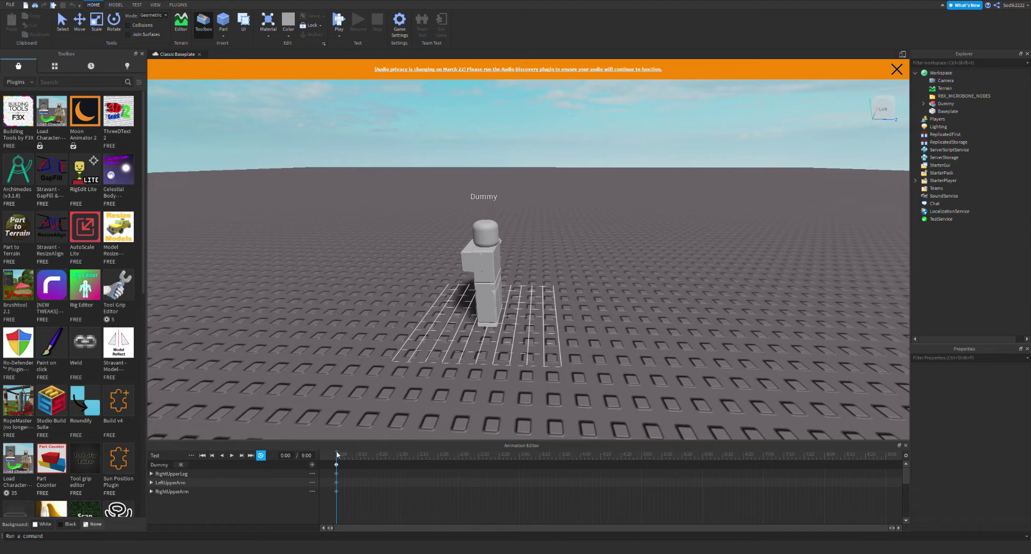
- Move the playhead to 0:25 and rotate the dummy's right upper leg forward there
drag(391, 458, 387, 457)
scroll(553, 368, up, 4)
right_drag(553, 368, 553, 369)
scroll(553, 369, down, 4)
scroll(618, 341, up, 4)
right_drag(618, 342, 617, 342)
click(610, 241)
drag(593, 216, 596, 248)
click(745, 254)
right_drag(592, 320, 591, 320)
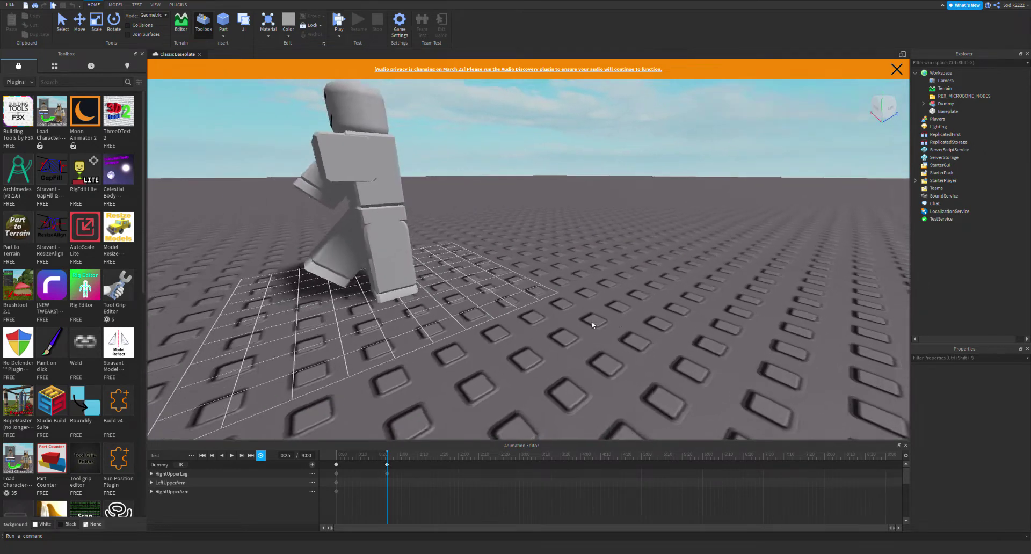
scroll(591, 320, down, 3)
- Move the playhead to 1:18, rotate the left and right upper legs there, and play the animation
drag(387, 449, 377, 495)
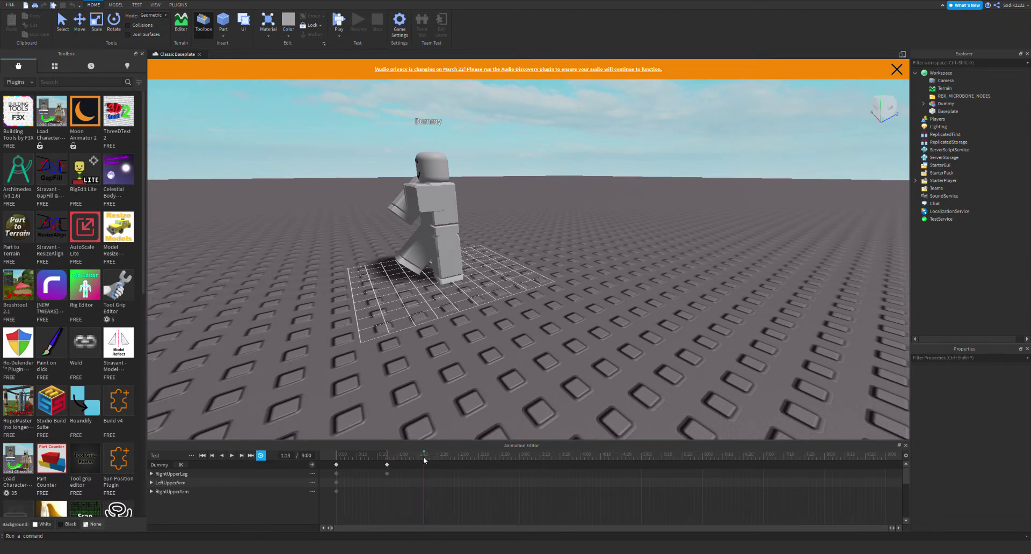
click(451, 257)
right_drag(495, 237, 495, 238)
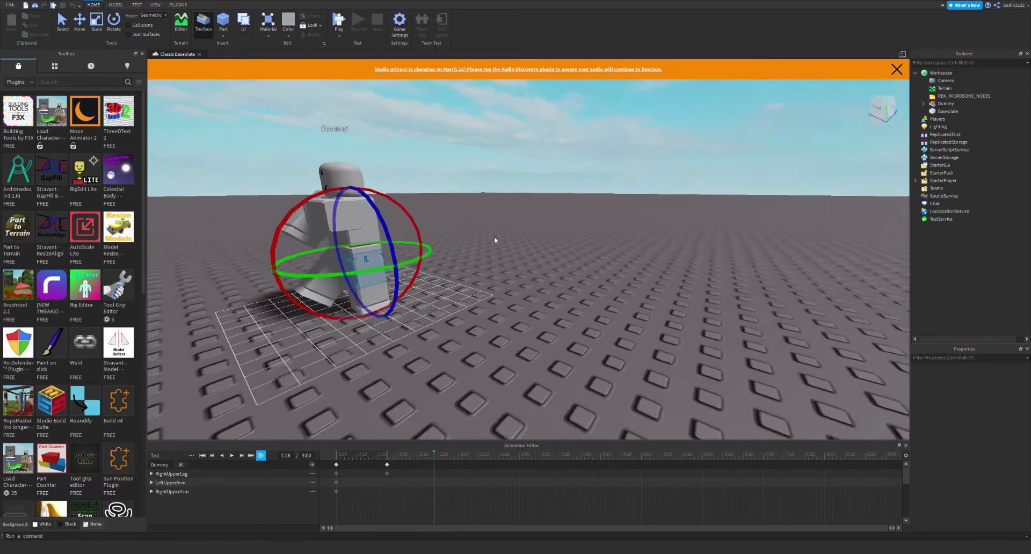
click(561, 268)
right_drag(566, 272, 566, 271)
scroll(567, 274, up, 3)
click(579, 289)
drag(579, 289, 649, 275)
key(space)
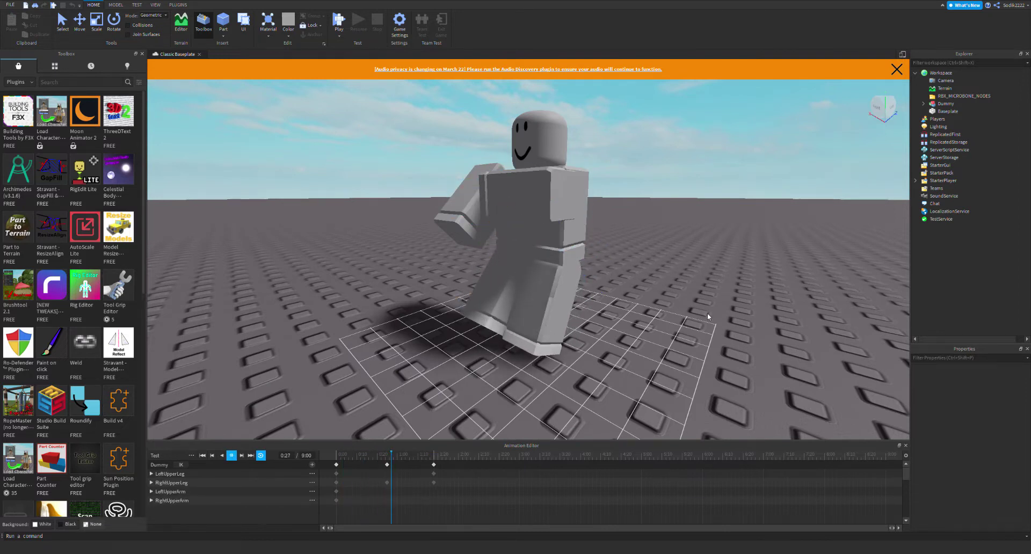
- Delete the leg keyframes at 1:18 and 0:25
click(433, 465)
key(Delete)
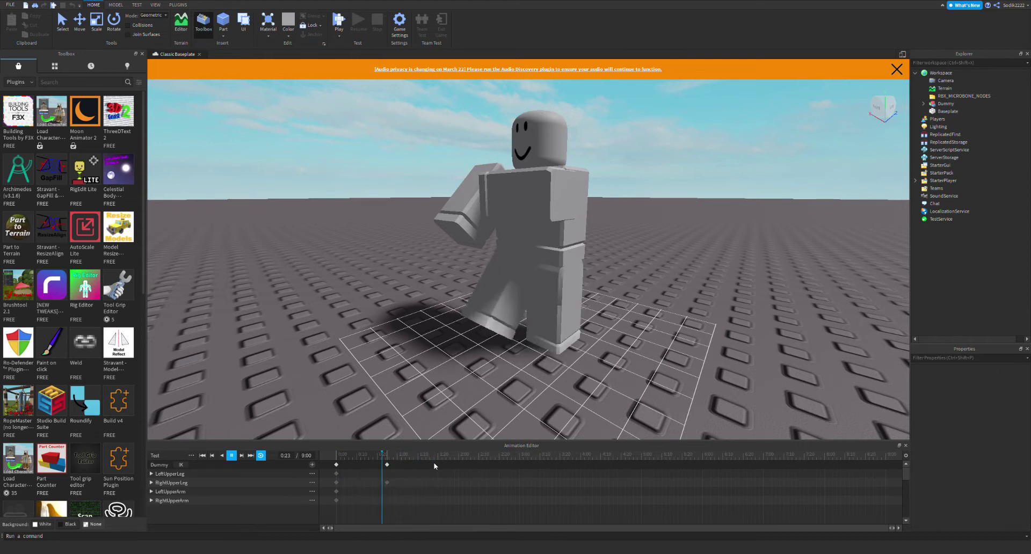
key(space)
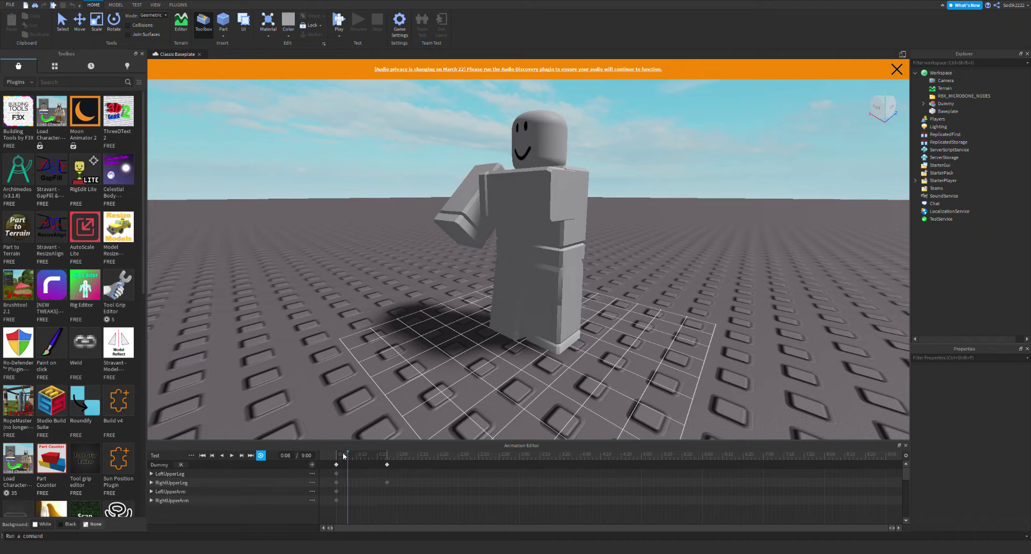
drag(347, 453, 387, 454)
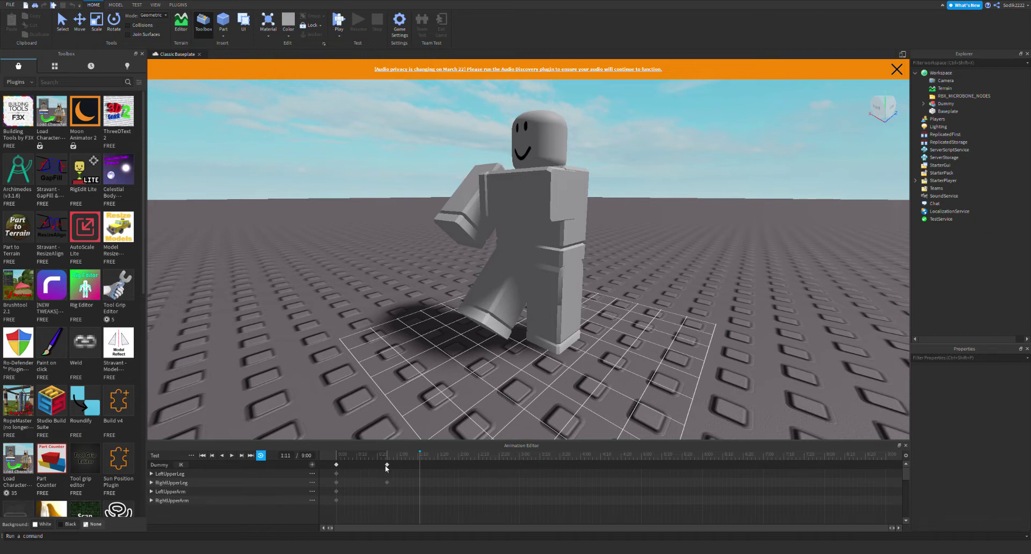
key(Delete)
- Try a right upper leg rotation at about 0:14, play it, and delete that keyframe
drag(420, 446, 416, 499)
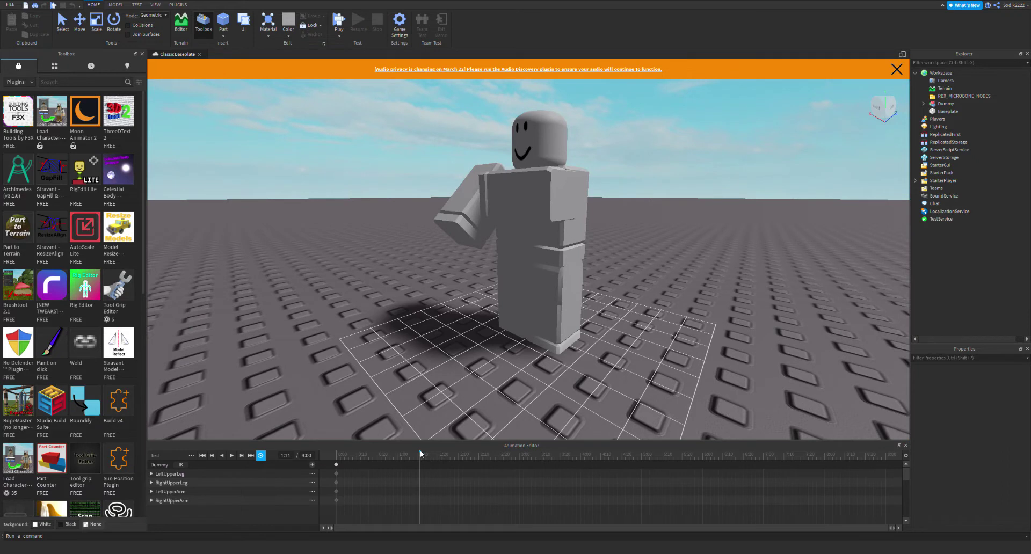
drag(367, 458, 365, 457)
click(510, 279)
drag(483, 263, 484, 257)
key(space)
click(364, 466)
key(Delete)
- Rotate the right upper leg forward at 0:18 and play the animation
click(520, 286)
drag(495, 271, 532, 233)
key(space)
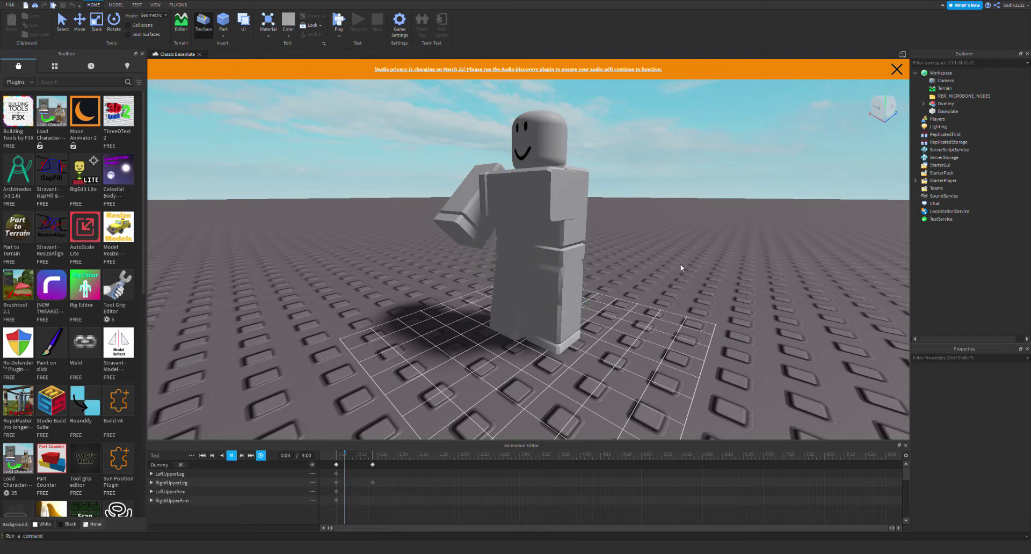
scroll(704, 295, up, 3)
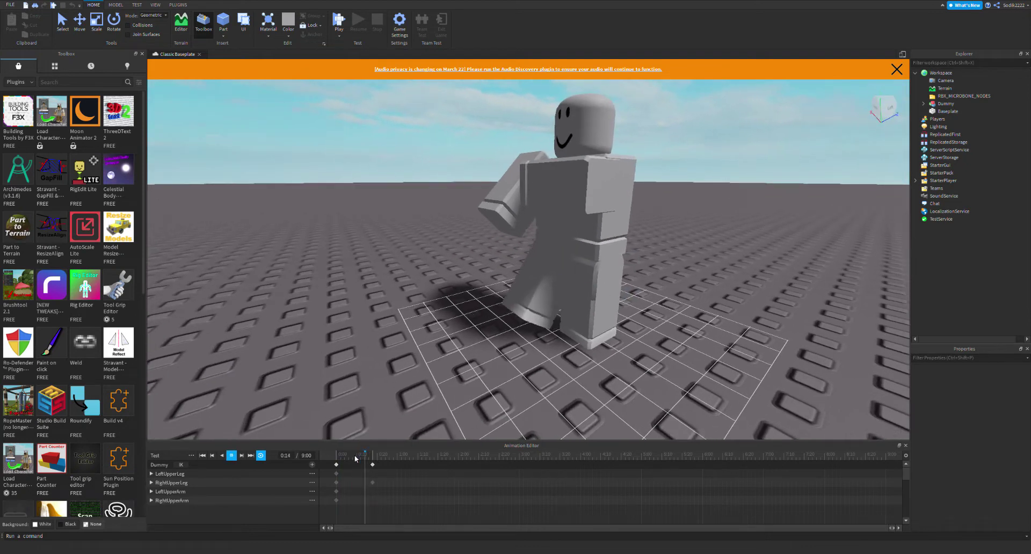
- Move the playhead to 1:01, rotate the right upper leg back to upright, and play the animation
click(369, 453)
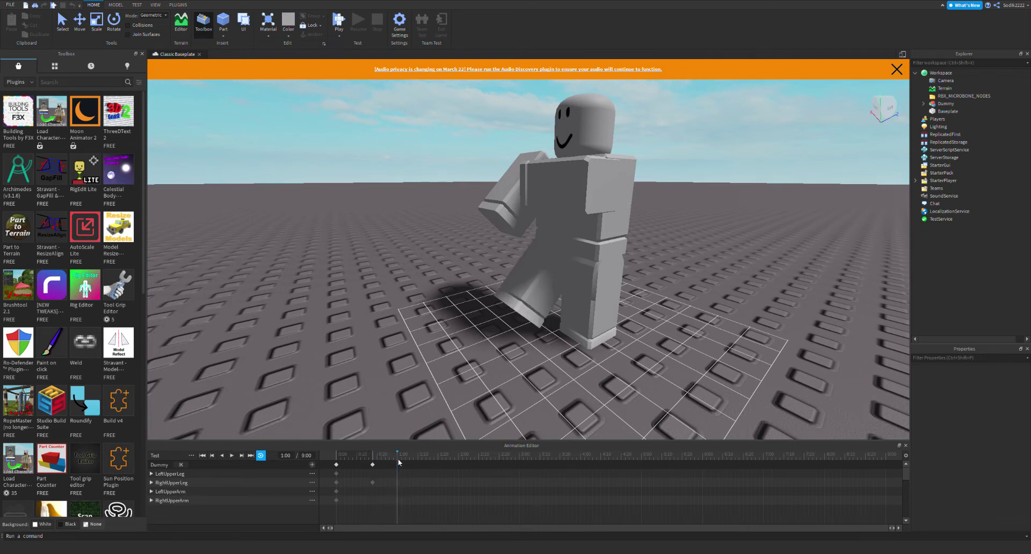
drag(398, 460, 404, 465)
click(554, 287)
click(655, 289)
click(562, 265)
click(545, 241)
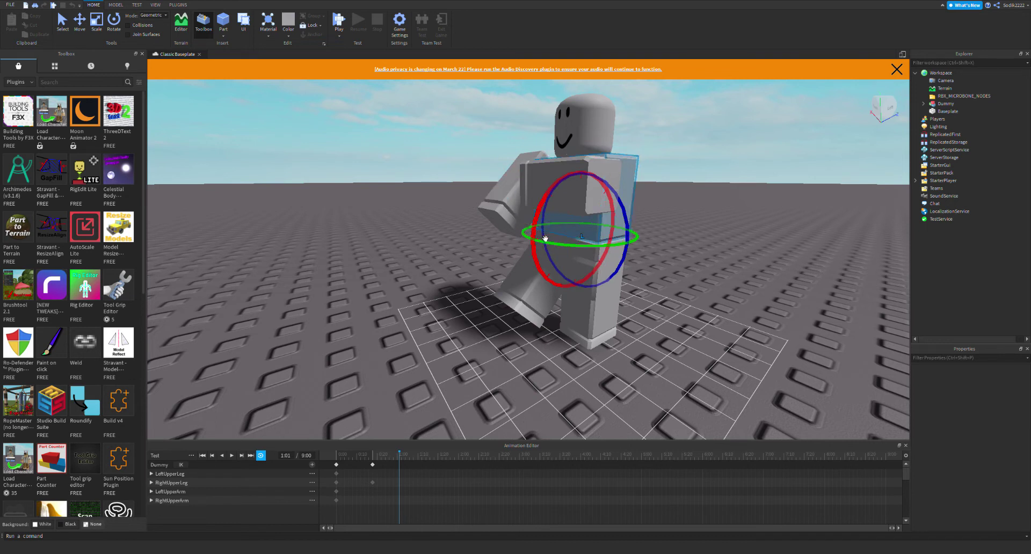
click(523, 243)
click(554, 262)
drag(532, 208, 532, 241)
click(553, 364)
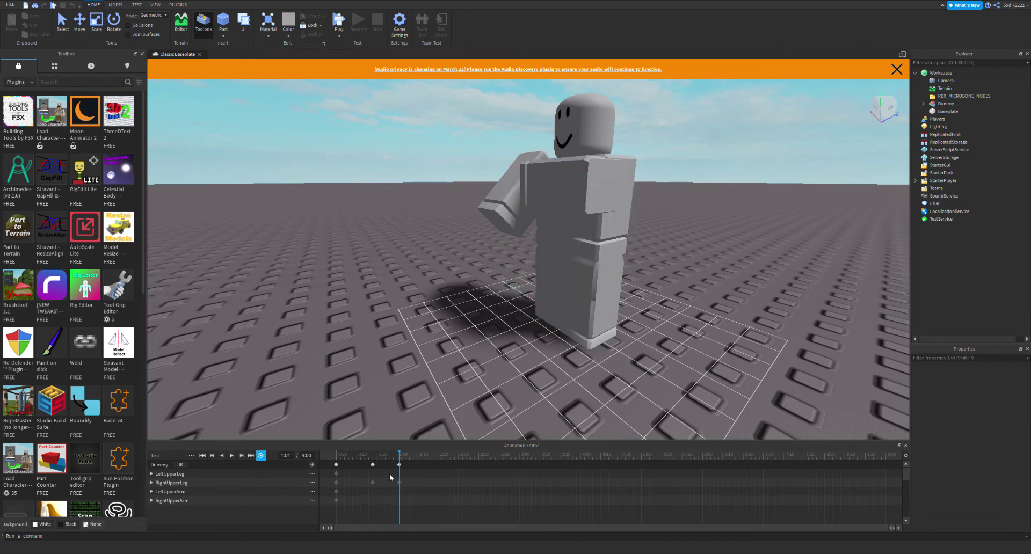
key(space)
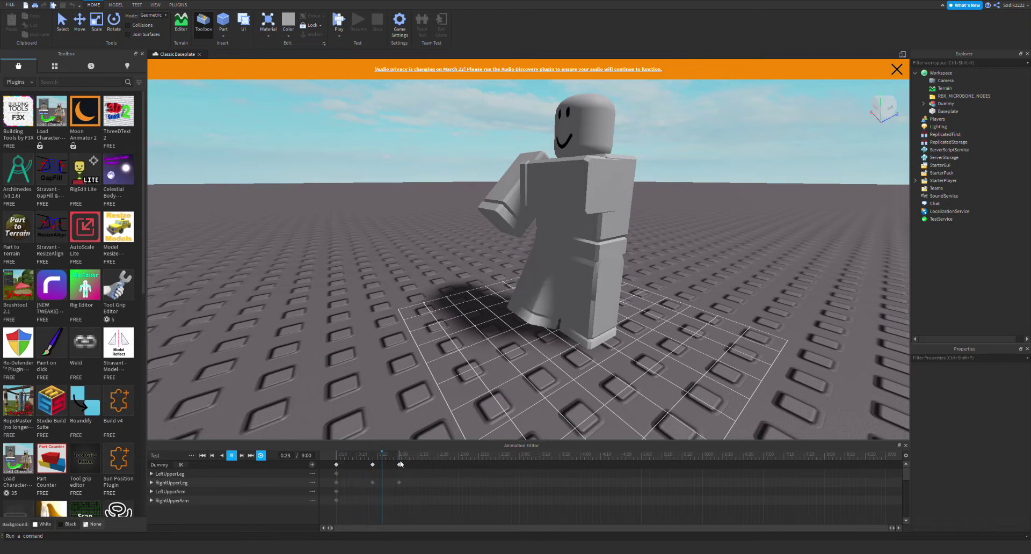
- Move the playhead to 1:11 and rotate the right upper arm there
click(385, 451)
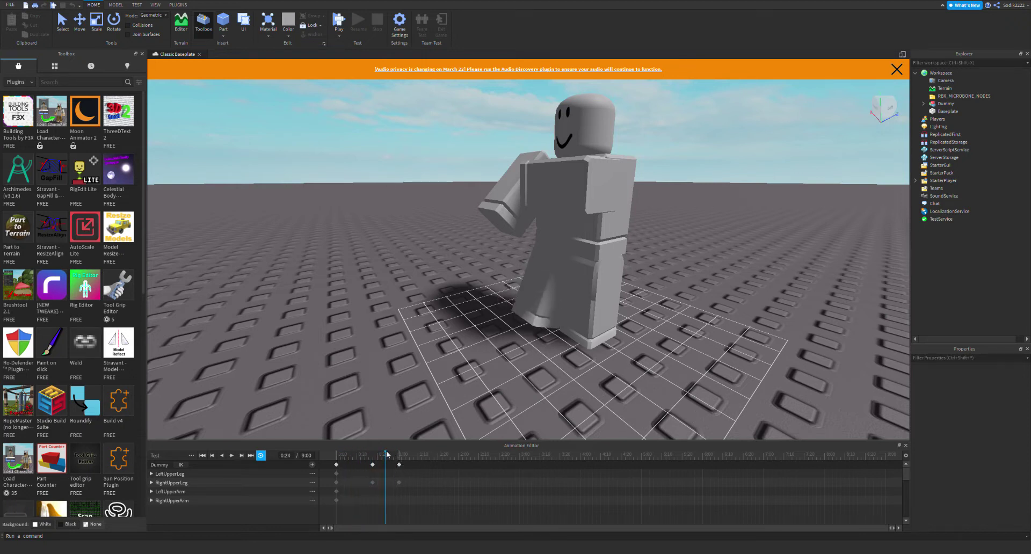
drag(386, 454, 420, 463)
click(586, 208)
click(660, 225)
right_drag(660, 225, 610, 230)
key(a)
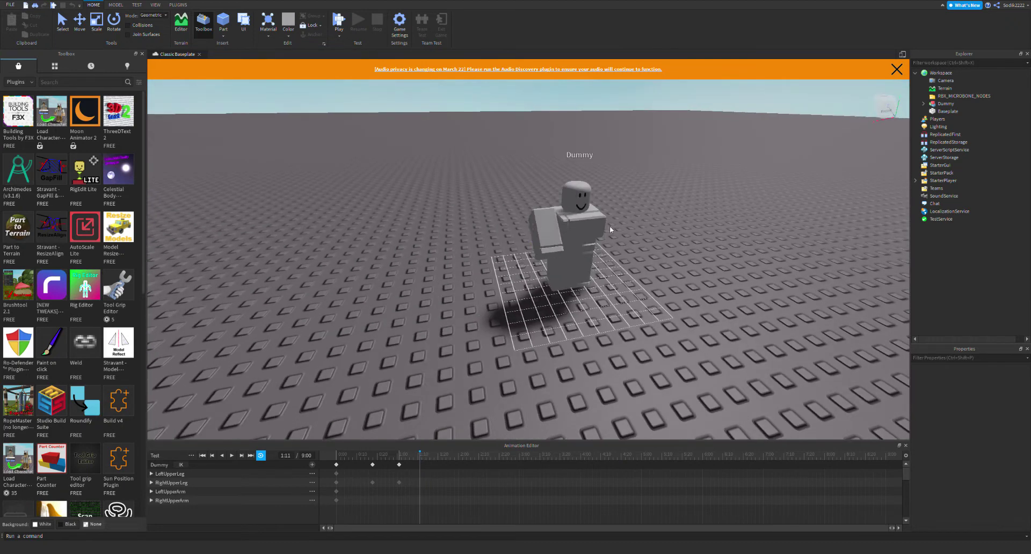
click(547, 237)
scroll(658, 268, up, 2)
click(659, 268)
scroll(659, 268, up, 4)
scroll(576, 195, down, 5)
right_drag(576, 177, 576, 196)
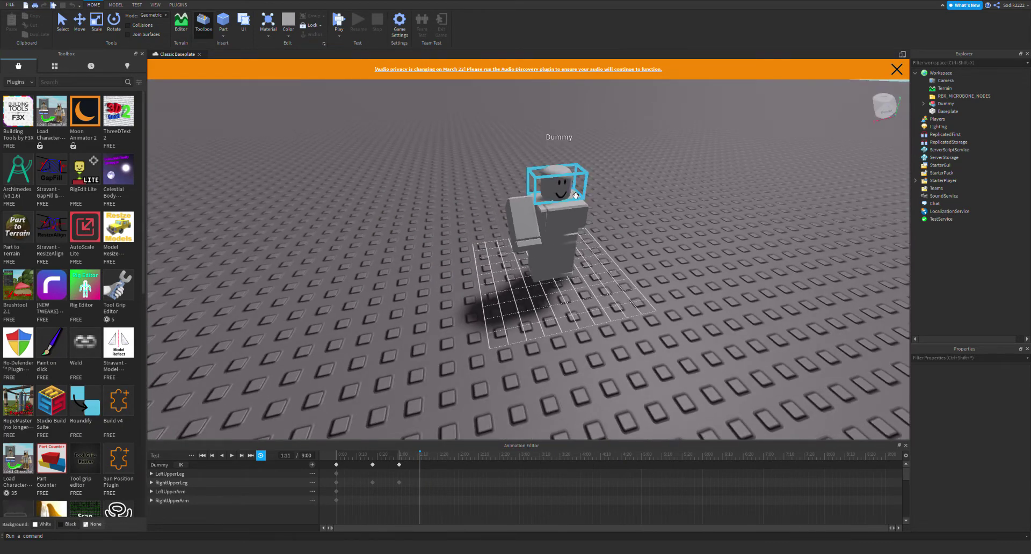
click(569, 209)
scroll(582, 224, up, 5)
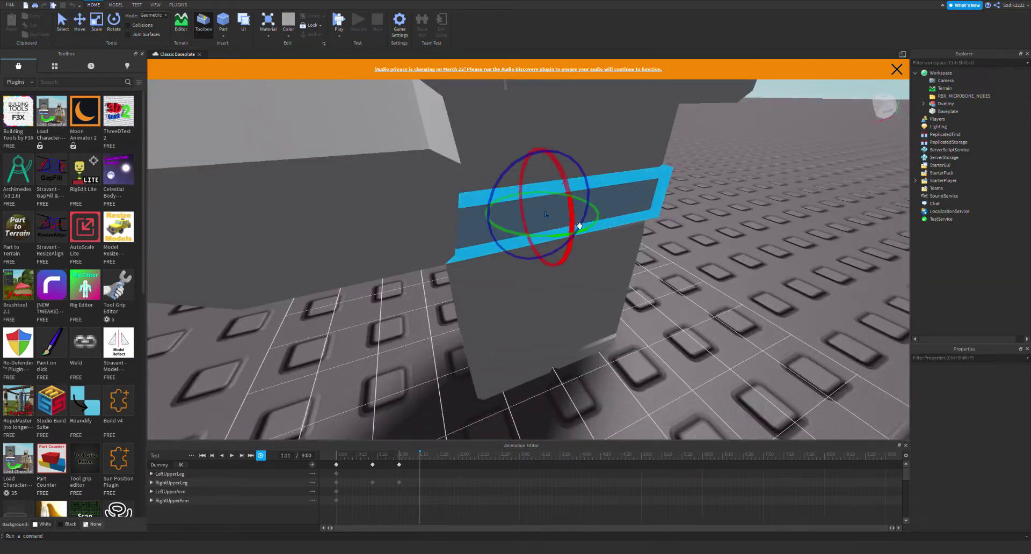
scroll(575, 223, down, 5)
click(665, 269)
right_drag(665, 270, 698, 267)
scroll(439, 246, up, 4)
scroll(439, 246, down, 5)
click(573, 209)
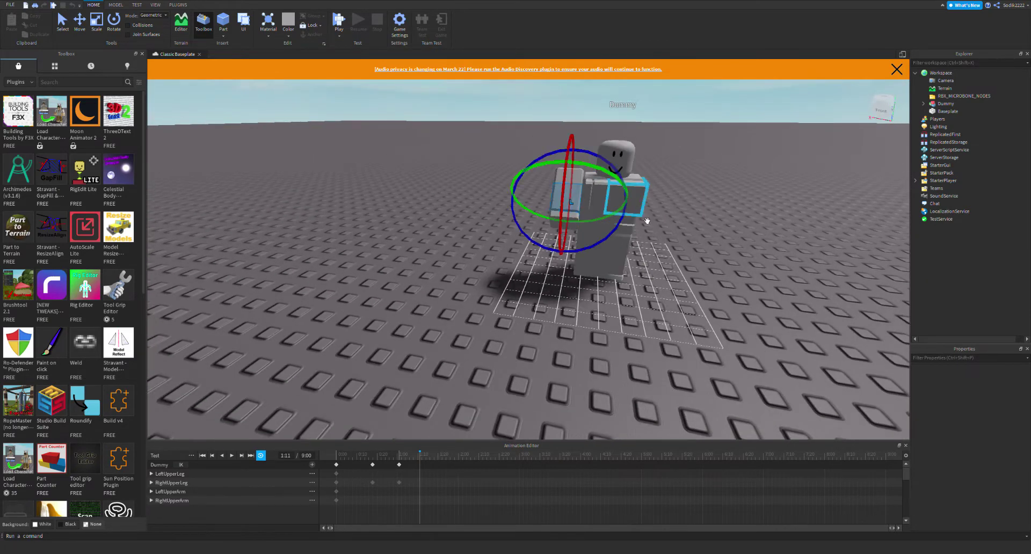
click(573, 164)
click(571, 185)
drag(639, 214, 651, 202)
click(658, 207)
- Rotate the left upper leg forward at 1:11
right_drag(663, 215, 699, 231)
scroll(601, 236, up, 4)
click(429, 219)
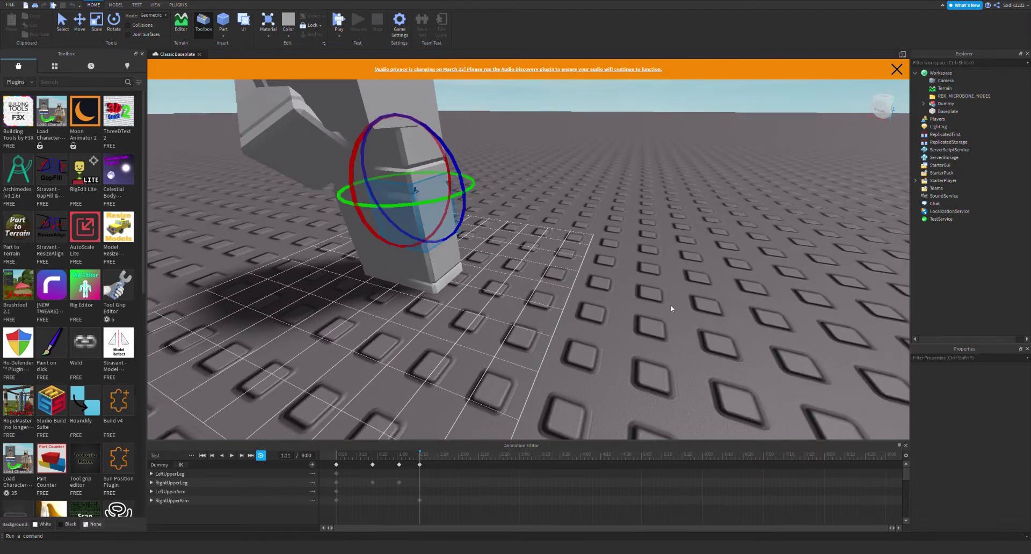
drag(391, 115, 404, 126)
click(479, 157)
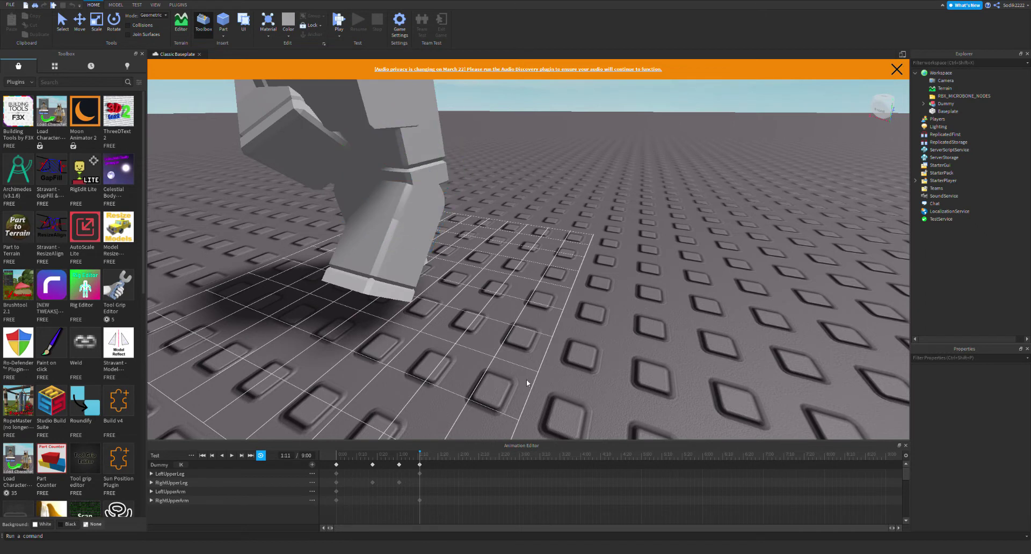
- Play the animation and scrub through the keyframes at 0:18 and 1:01 to review the arm and leg poses
scroll(478, 183, down, 5)
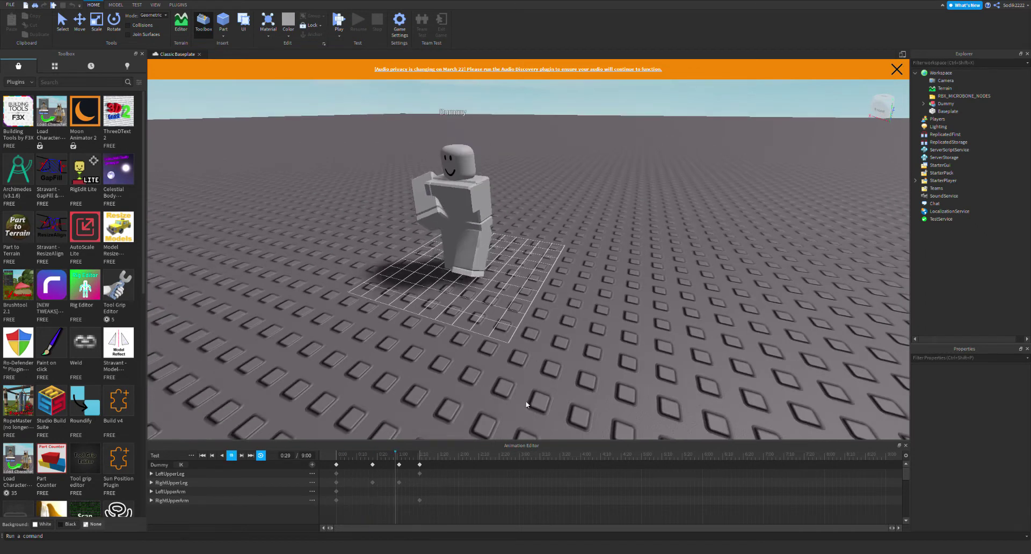
key(space)
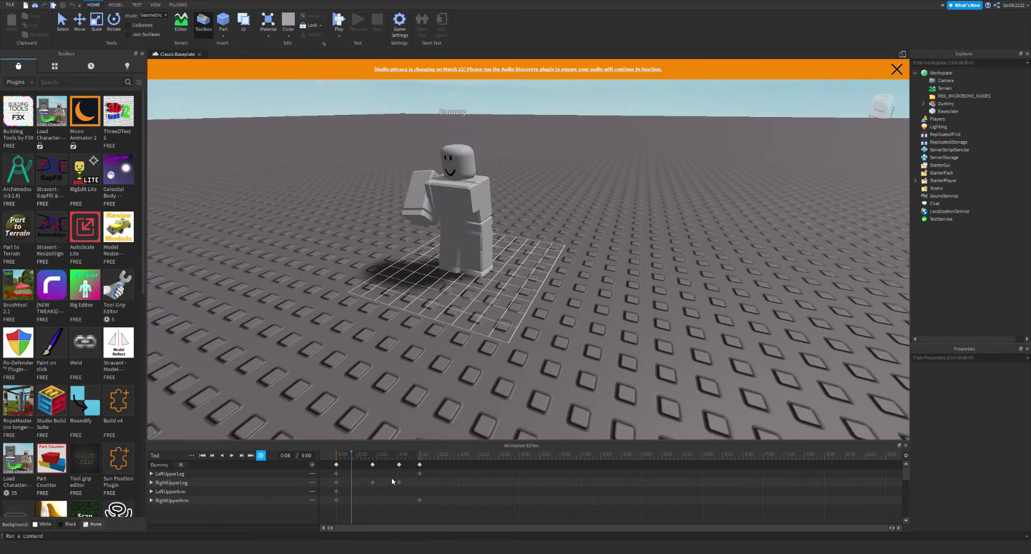
drag(352, 454, 368, 456)
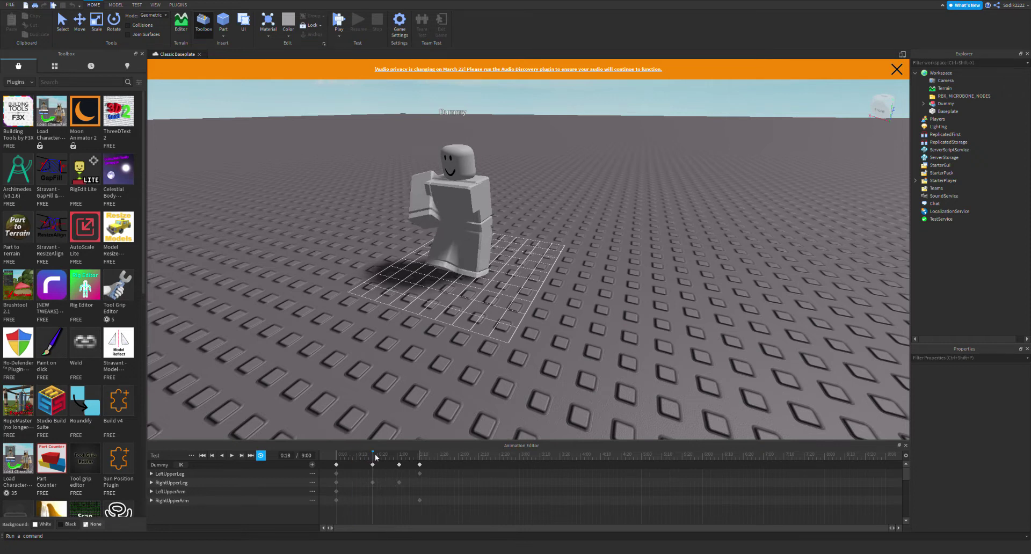
drag(371, 455, 399, 456)
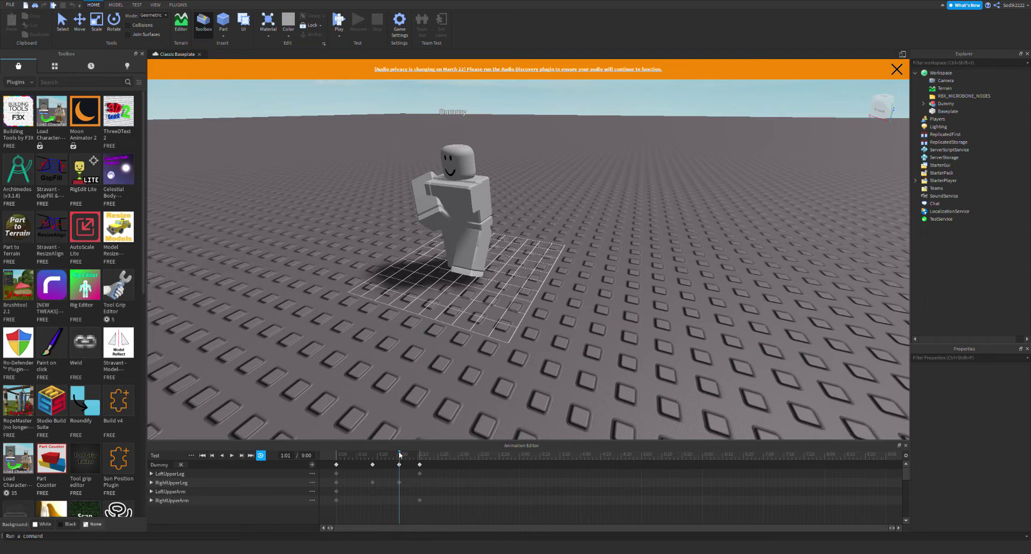
- Move the playhead to 1:09 and delete the keyframes at 0:18, 1:01 and 1:11
mouse_move(398, 455)
mouse_down()
mouse_move(382, 457)
mouse_move(399, 458)
mouse_up()
key(space)
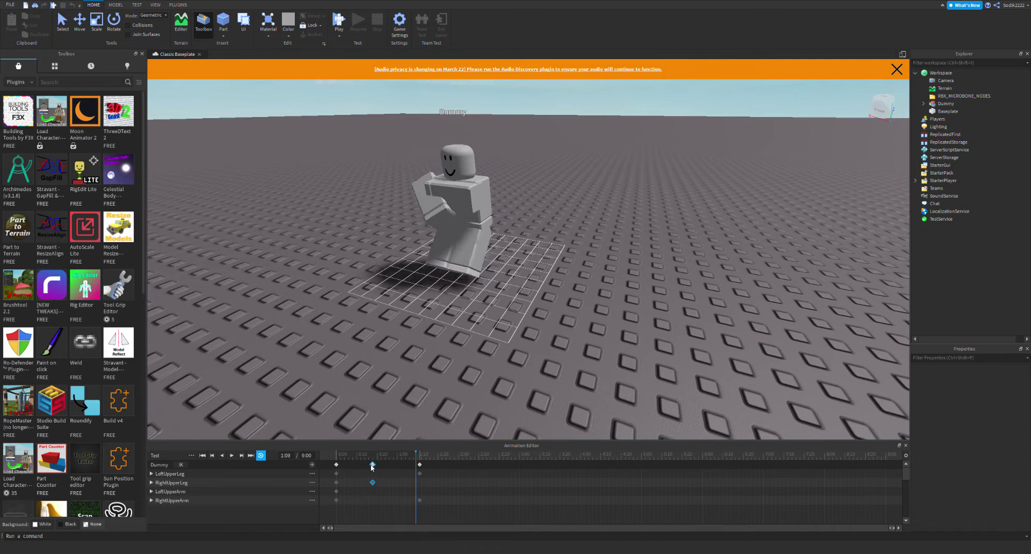
key(Delete)
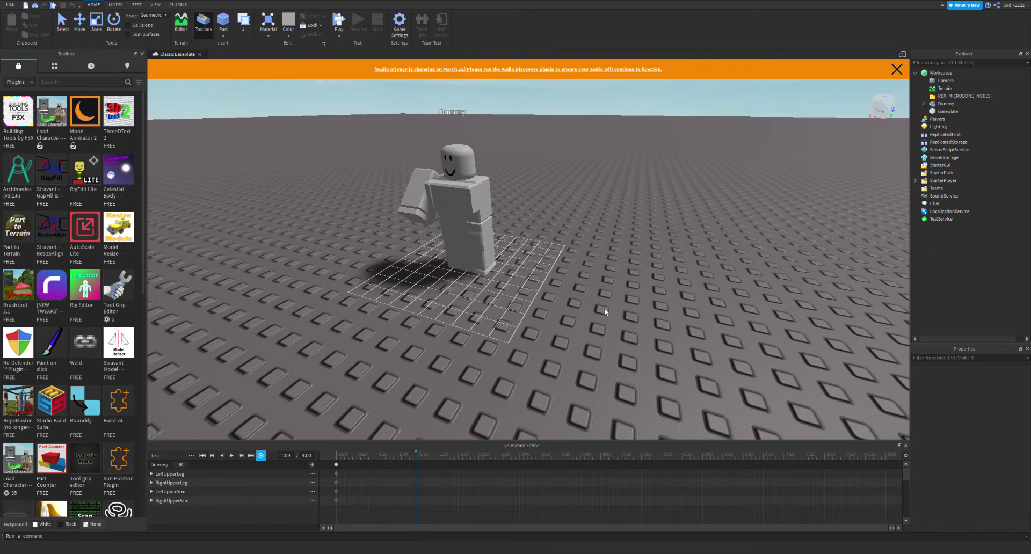
- Rotate the dummy's right upper arm at 1:09
right_drag(767, 353, 767, 353)
right_drag(636, 288, 635, 287)
click(457, 235)
drag(519, 245, 503, 185)
click(673, 299)
- Rotate the left upper leg forward at 1:09
scroll(675, 298, up, 2)
right_drag(674, 300, 675, 300)
scroll(674, 299, down, 3)
scroll(660, 302, up, 3)
right_drag(626, 350, 626, 349)
click(649, 327)
click(791, 290)
click(652, 325)
scroll(622, 265, down, 2)
scroll(622, 264, down, 3)
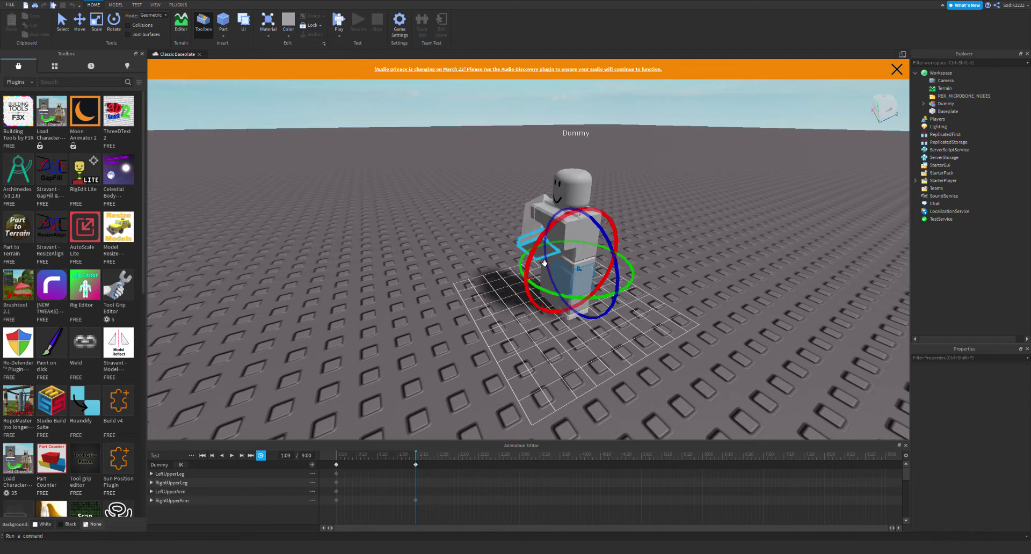
drag(532, 261, 505, 399)
click(660, 261)
- Move the playhead to 2:05 and rotate the left upper leg back to upright
click(573, 281)
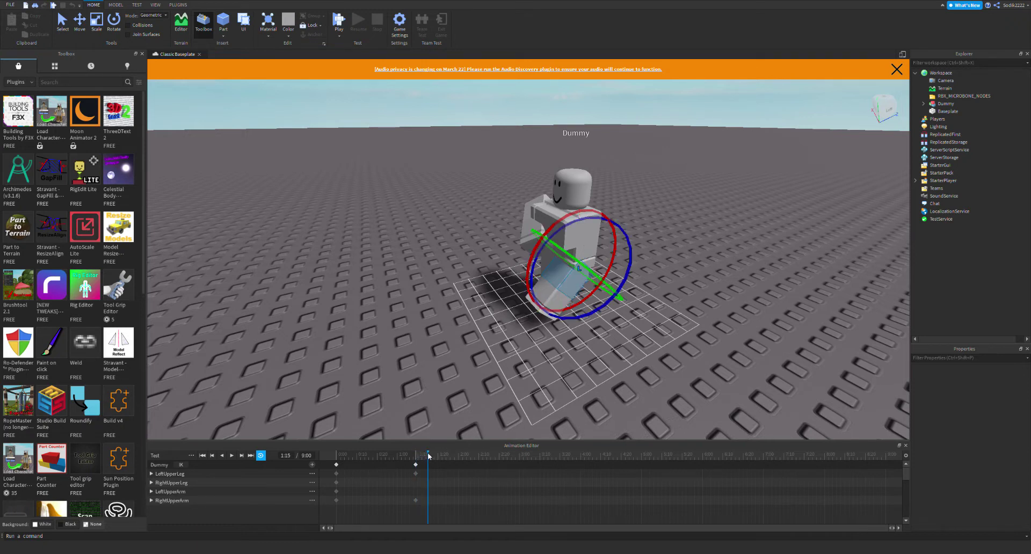
drag(429, 447, 452, 458)
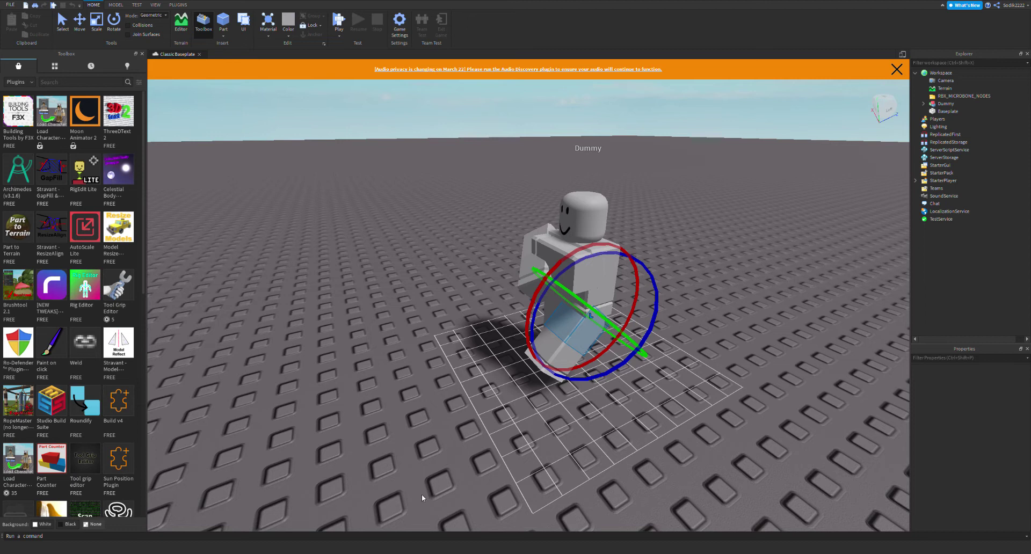
drag(428, 451, 469, 460)
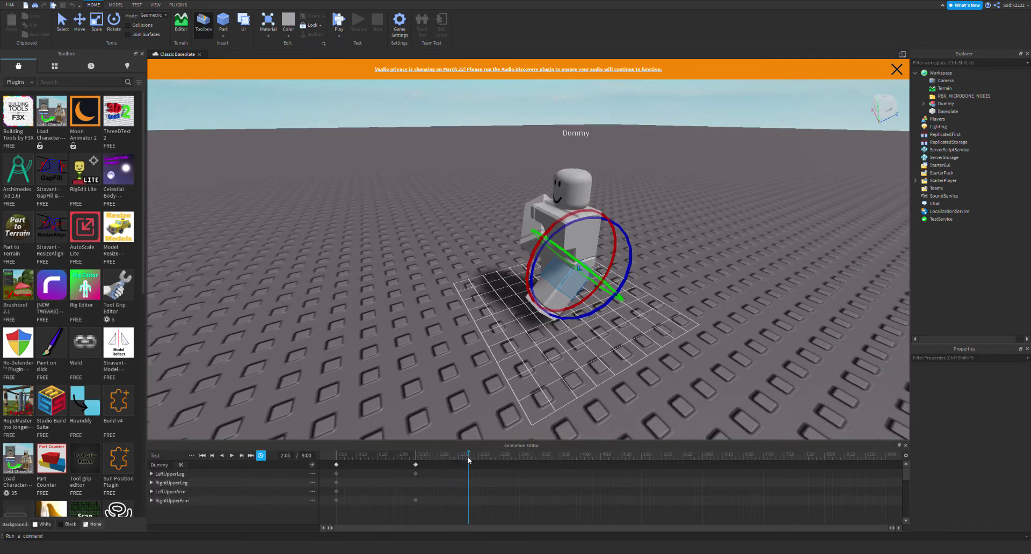
drag(576, 308, 658, 308)
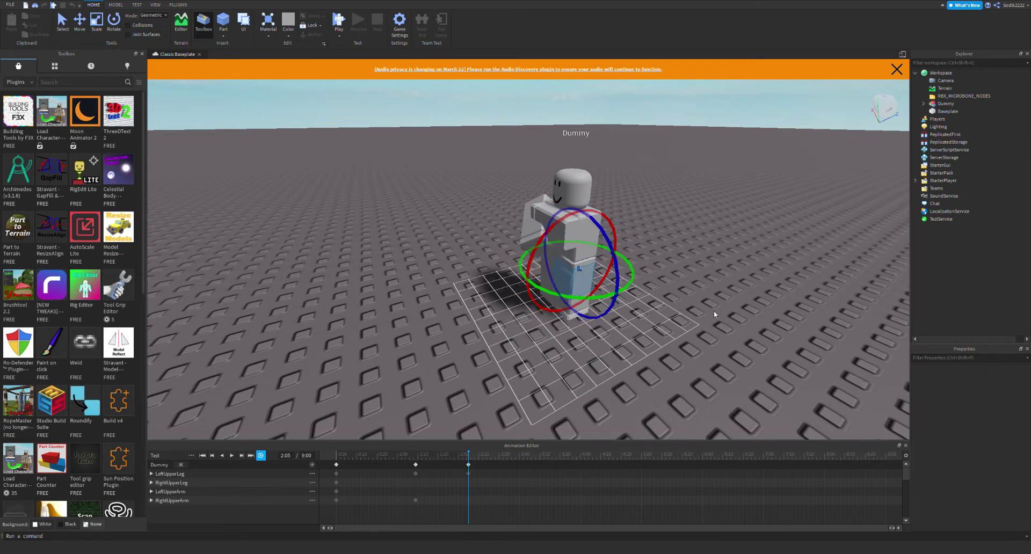
- Try rotating the dummy's right upper leg a little past the 2:05 keyframe
click(743, 320)
key(w)
key(s)
right_drag(743, 320, 493, 391)
key(w)
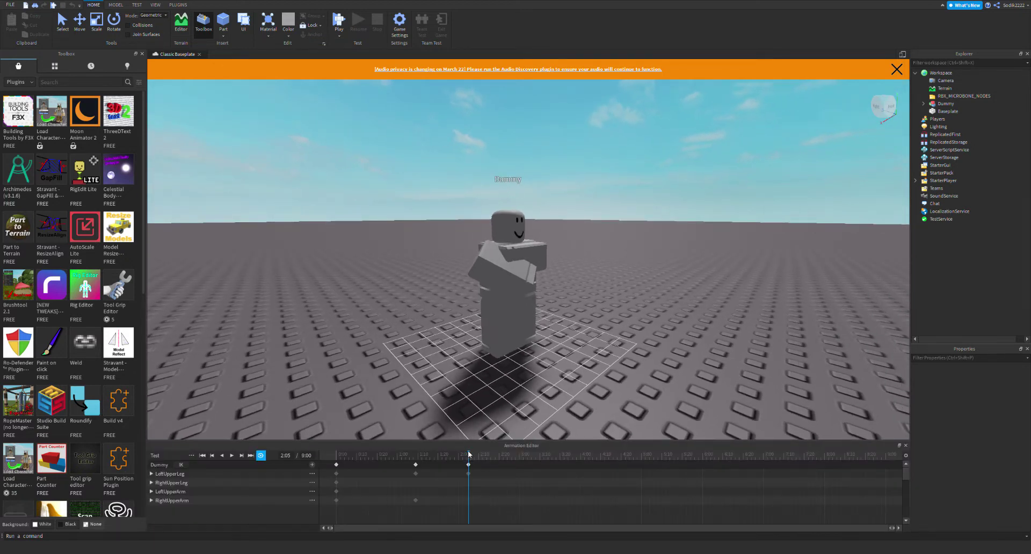
click(507, 340)
click(509, 335)
click(514, 319)
drag(539, 311, 541, 290)
- Play the animation to preview the current leg motion, and stop it
key(space)
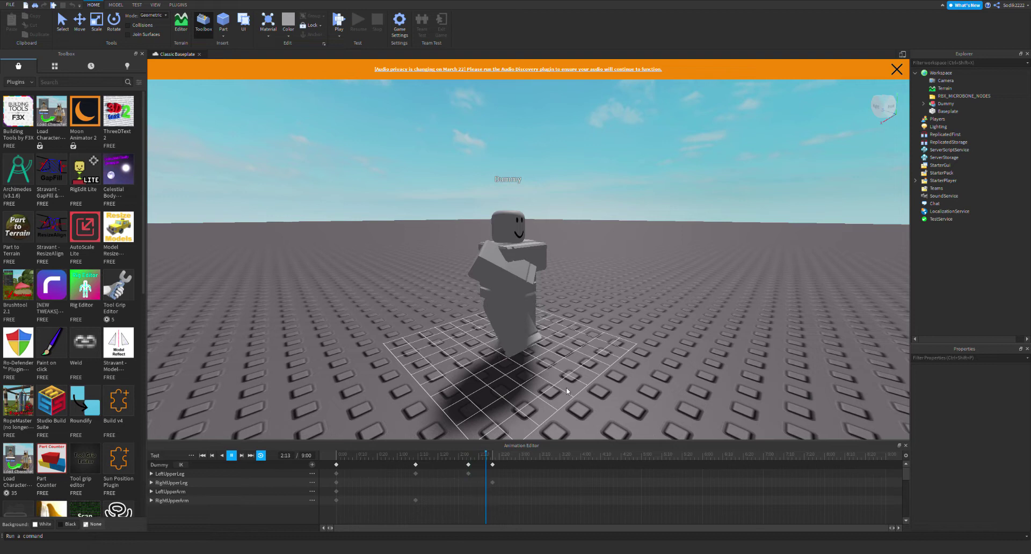
scroll(518, 393, up, 5)
key(space)
scroll(501, 434, down, 6)
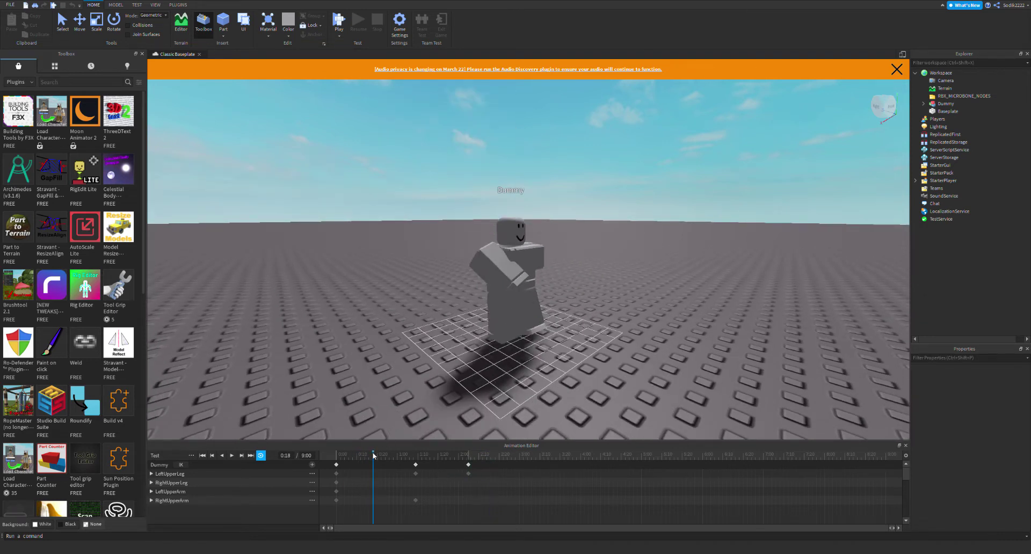
- Move the playhead to 1:09 and rotate the right upper leg backward
drag(377, 455, 471, 465)
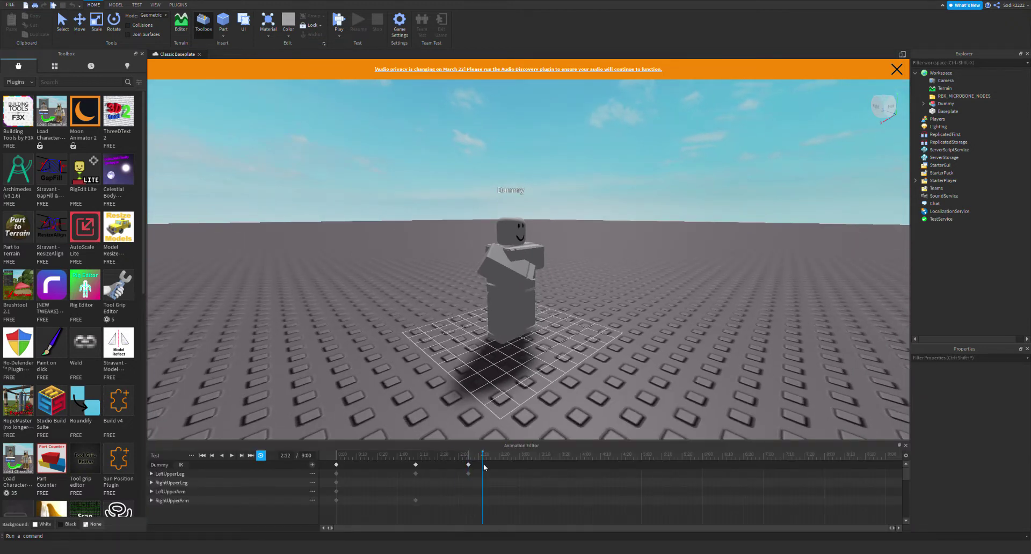
drag(444, 463, 415, 456)
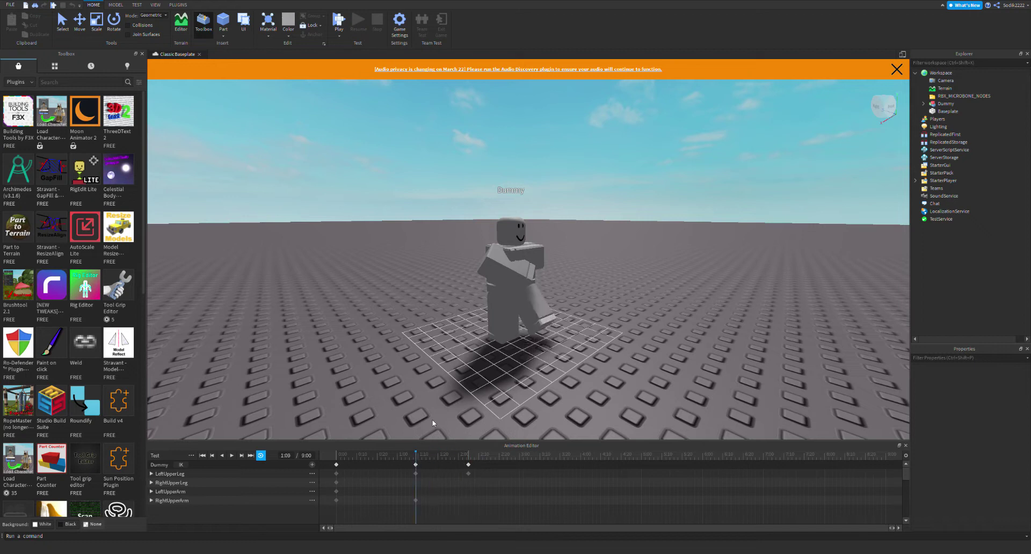
right_drag(559, 349, 604, 385)
key(w)
click(487, 300)
drag(488, 301, 532, 266)
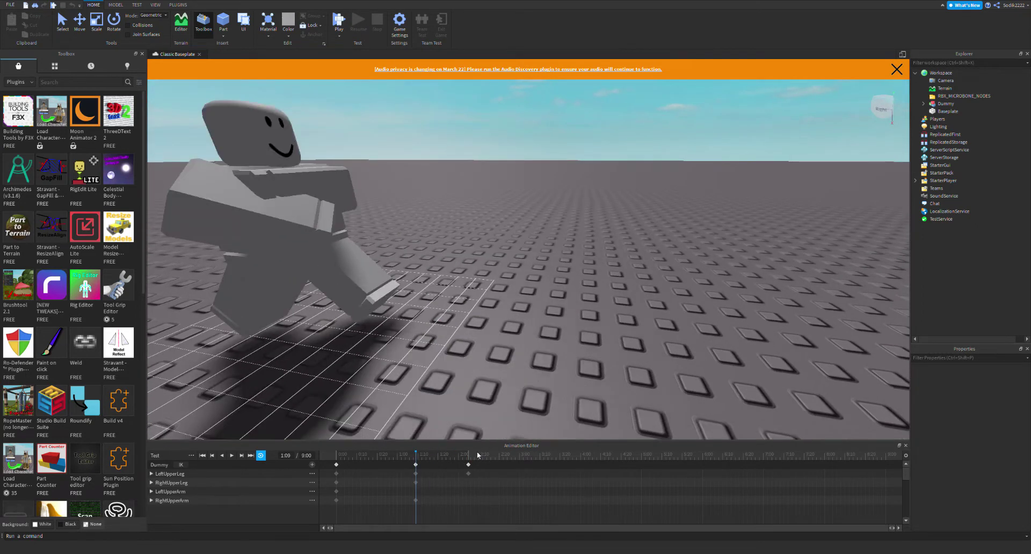
- Play back the animation briefly to check the leg swing around 1:09
key(a)
key(space)
key(space)
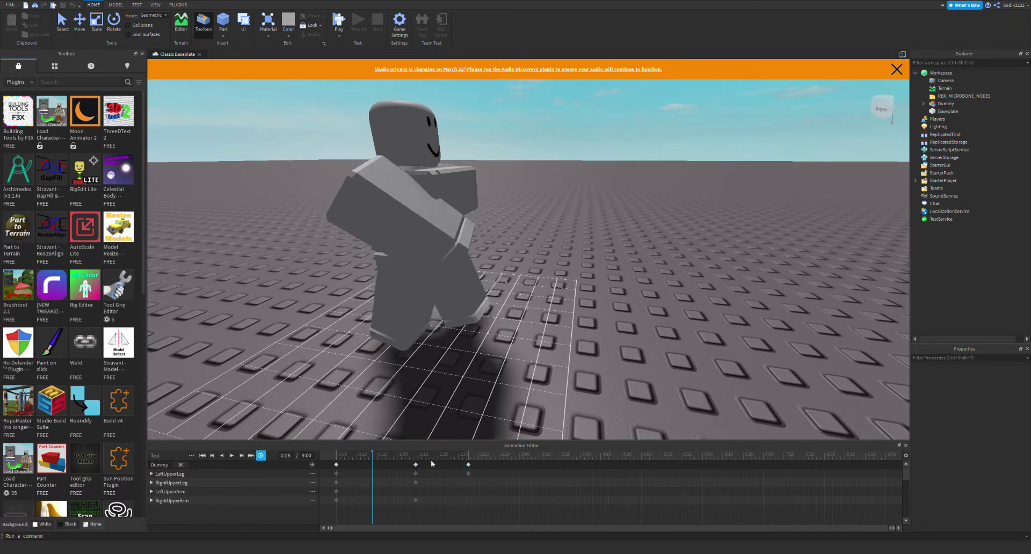
- Move the playhead to 2:05 and rotate the right upper leg back to upright
drag(372, 454, 462, 460)
click(404, 302)
drag(473, 273, 469, 249)
click(475, 274)
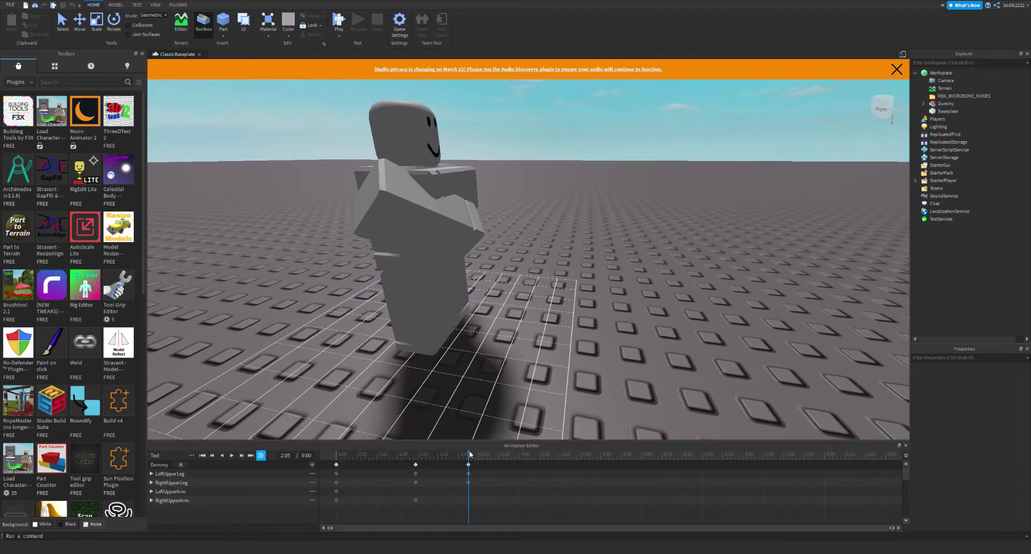
- Move the playhead to 2:25 and rotate the right upper leg forward
click(509, 458)
click(403, 295)
drag(469, 253, 503, 260)
click(504, 260)
right_drag(533, 278, 725, 339)
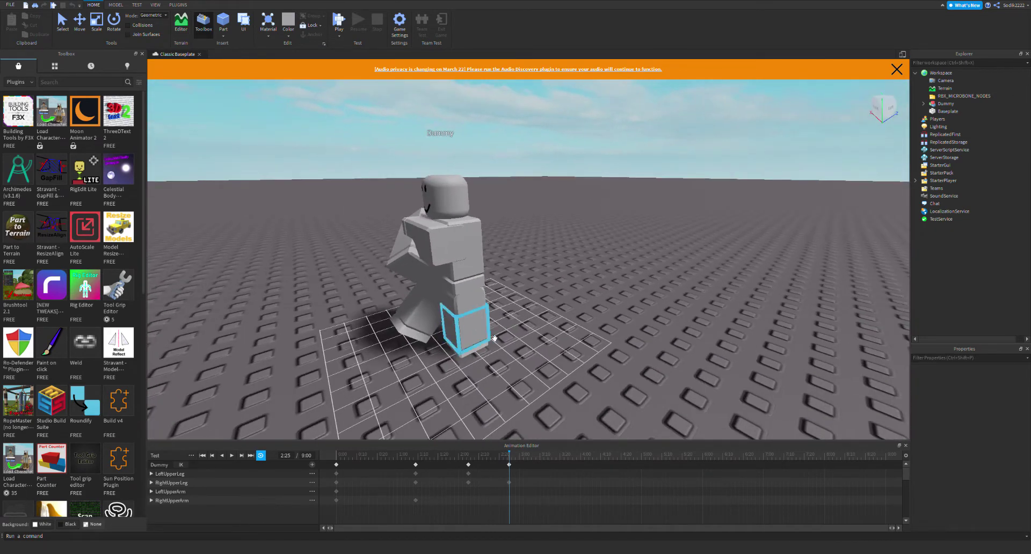
- Try rotating the left upper leg backward at 2:25
click(471, 296)
drag(509, 297, 495, 249)
click(656, 312)
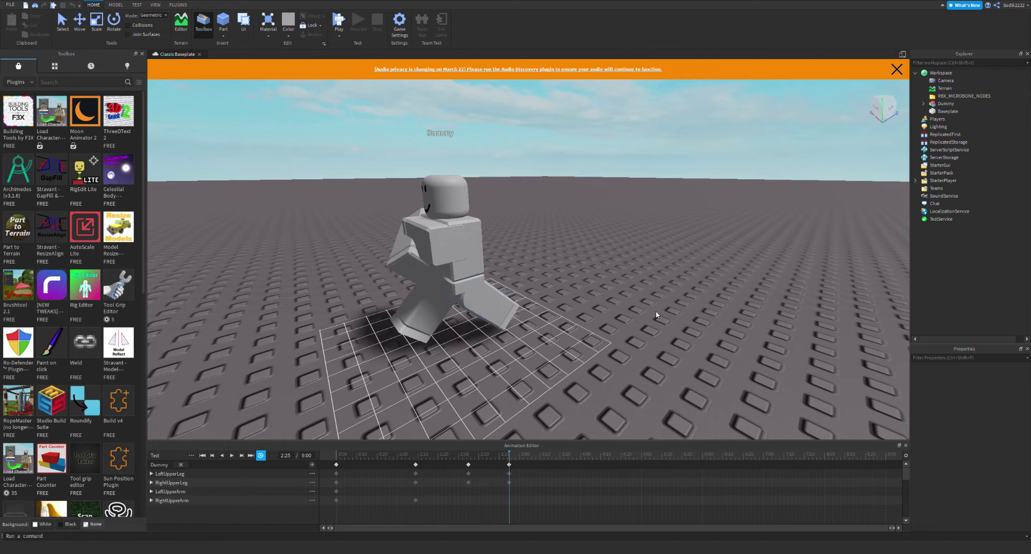
scroll(656, 311, down, 5)
click(490, 292)
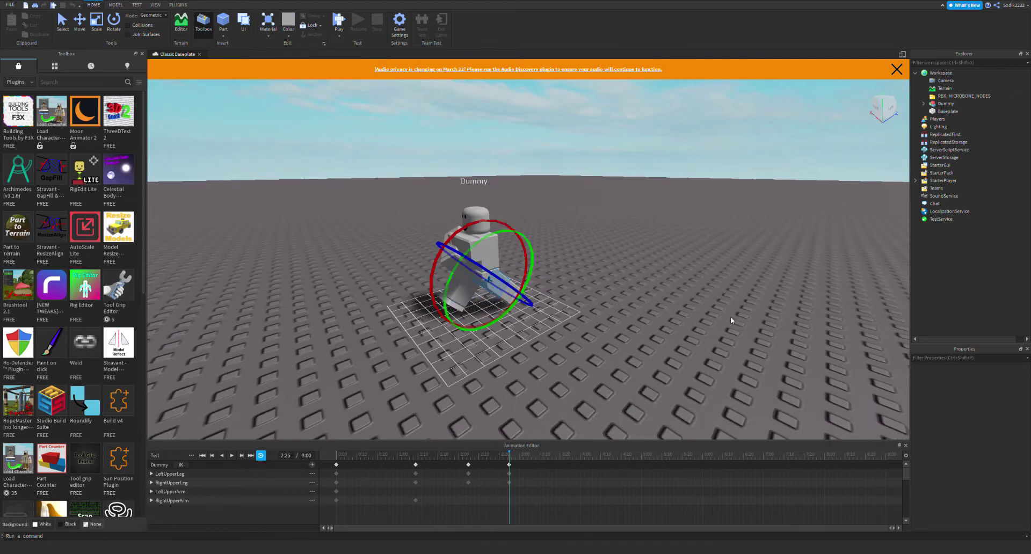
click(731, 321)
scroll(731, 320, up, 5)
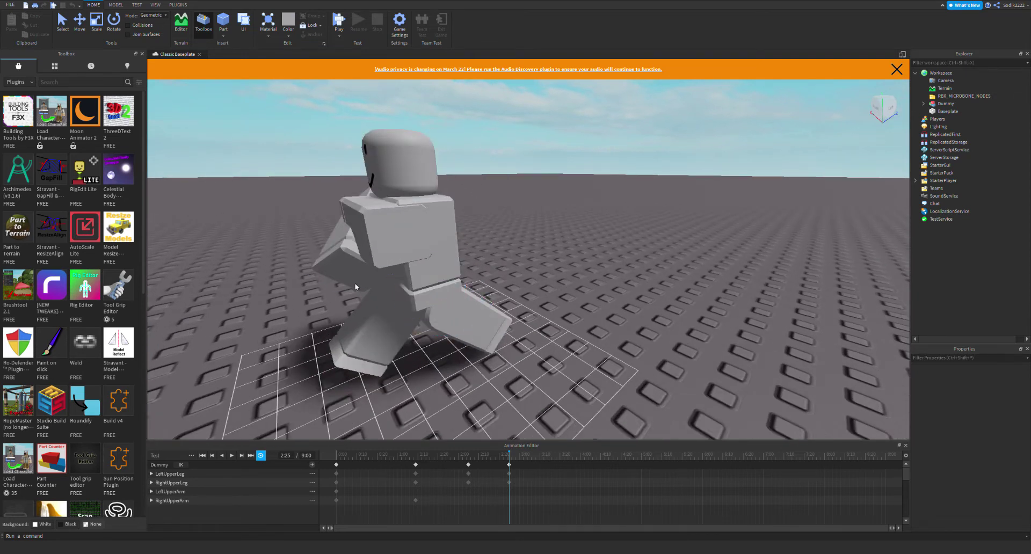
- Rotate the left upper leg to an upright position at 2:25
click(465, 345)
click(615, 284)
click(462, 316)
drag(421, 239, 466, 254)
click(468, 257)
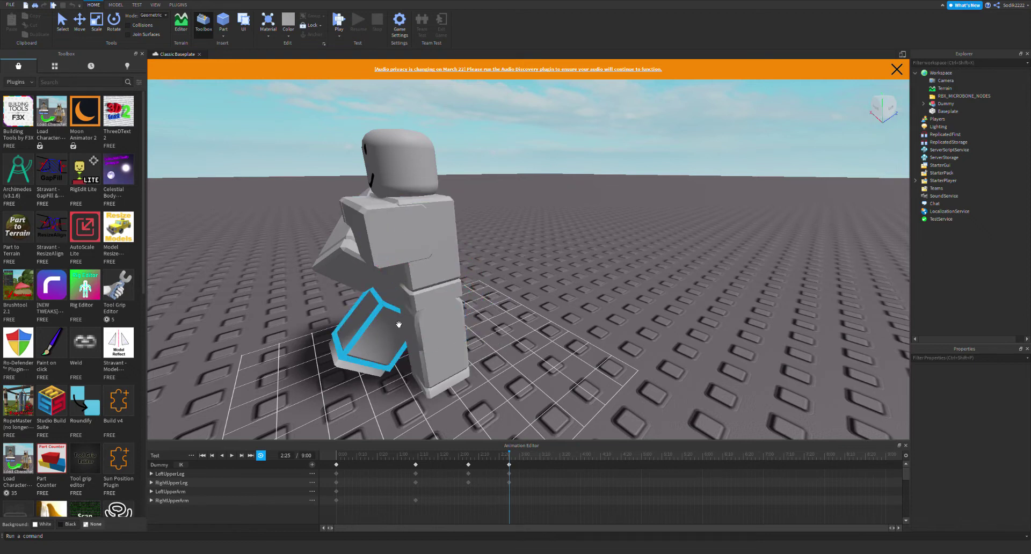
- Raise the right upper leg further forward at 2:25
click(399, 325)
click(395, 248)
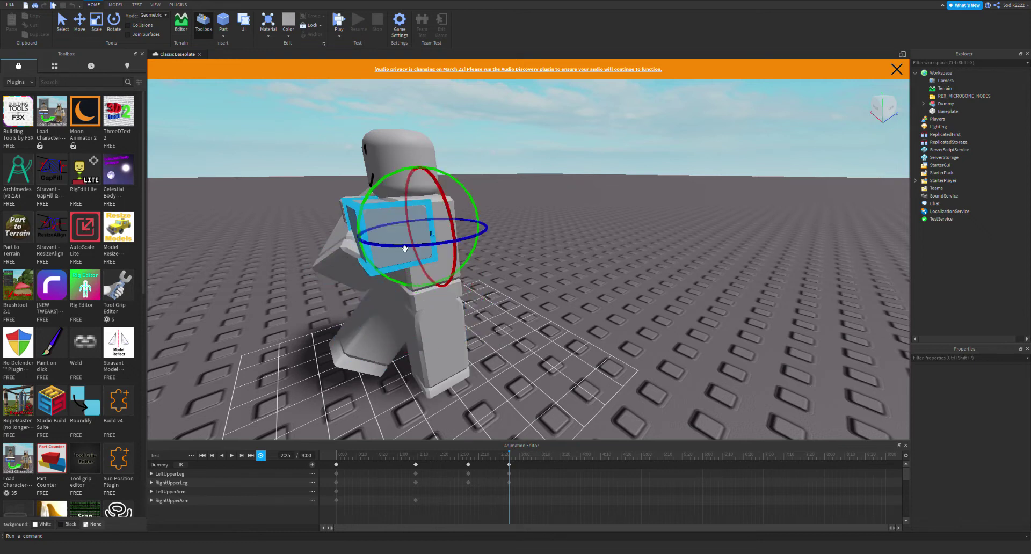
click(513, 316)
click(407, 325)
click(536, 327)
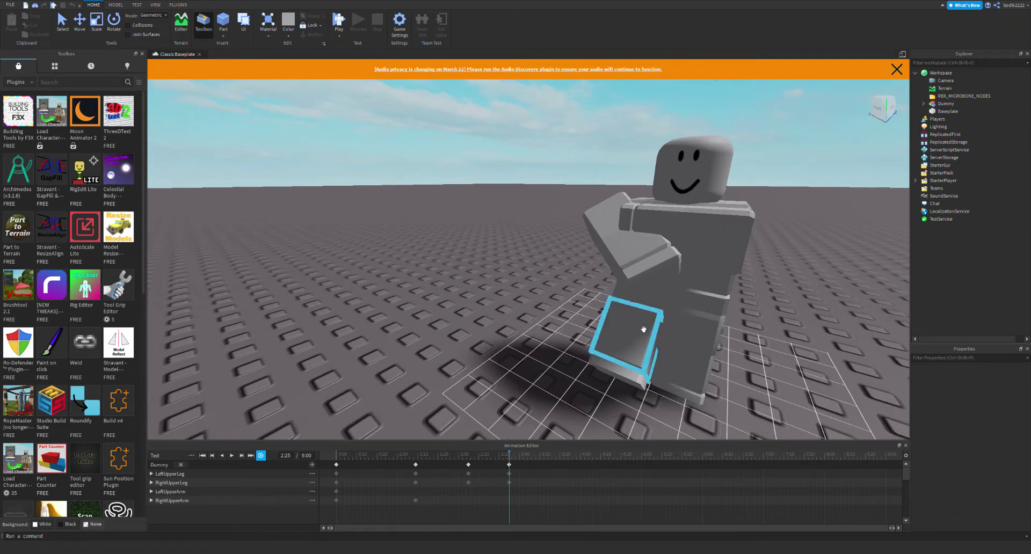
click(648, 316)
drag(653, 264, 653, 292)
- Rotate the lower torso at 2:25 so the dummy leans far forward
click(801, 297)
key(d)
click(506, 305)
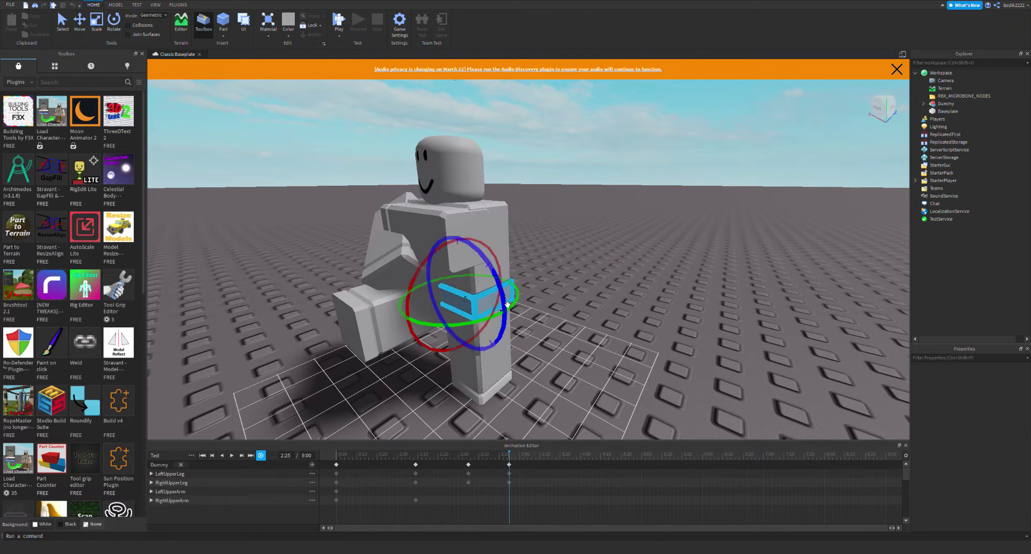
drag(475, 244, 584, 267)
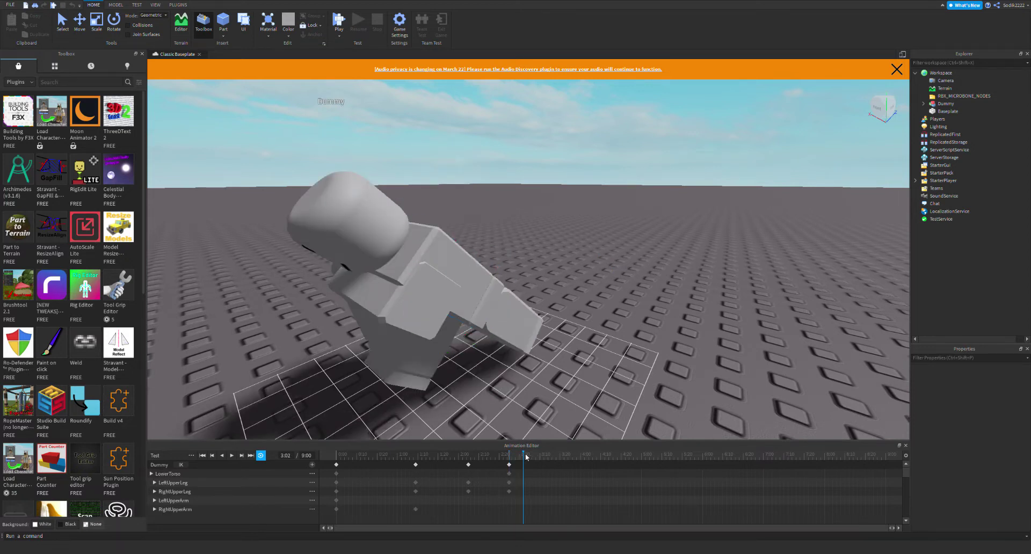
- At 3:17, rotate the lower torso back to upright and lower the right upper leg
click(510, 320)
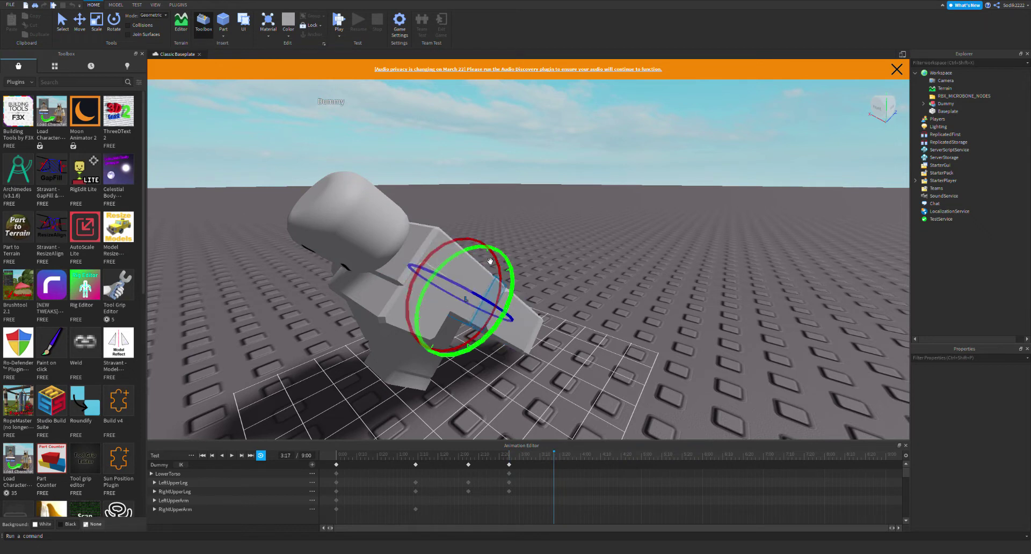
drag(486, 257, 500, 250)
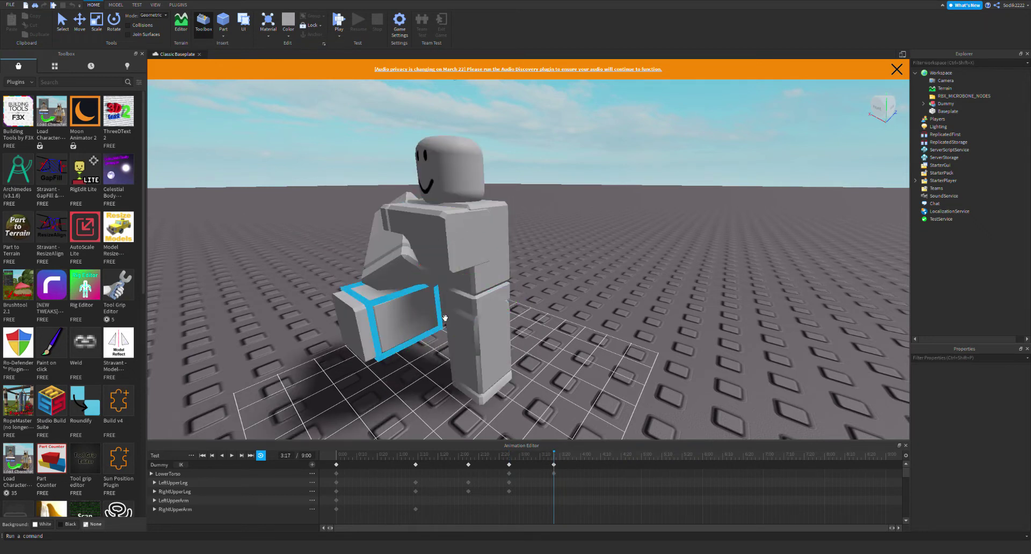
drag(407, 254, 397, 334)
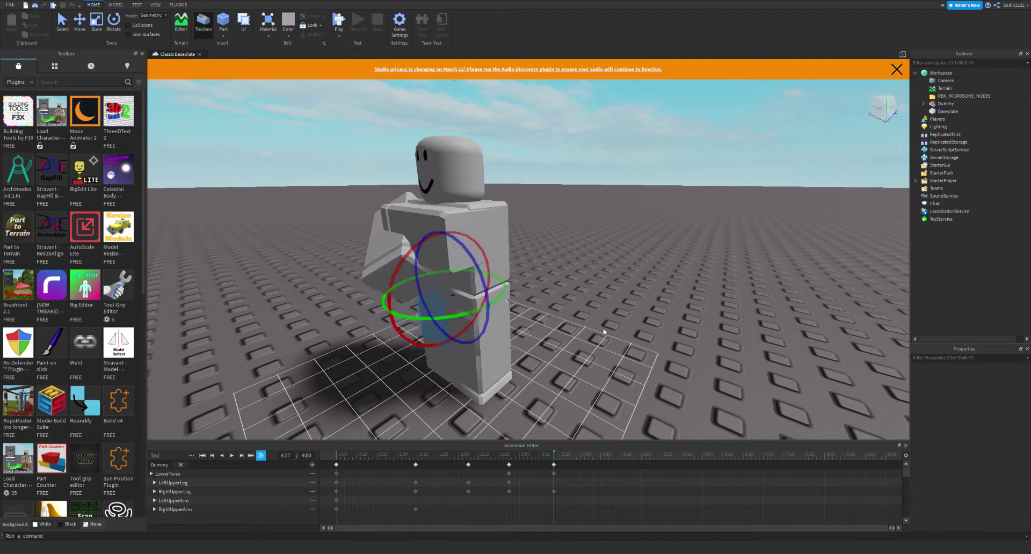
click(610, 339)
- Play and scrub through the whole animation, examining the dummy's motion from different angles
scroll(626, 339, down, 4)
key(space)
scroll(626, 339, up, 3)
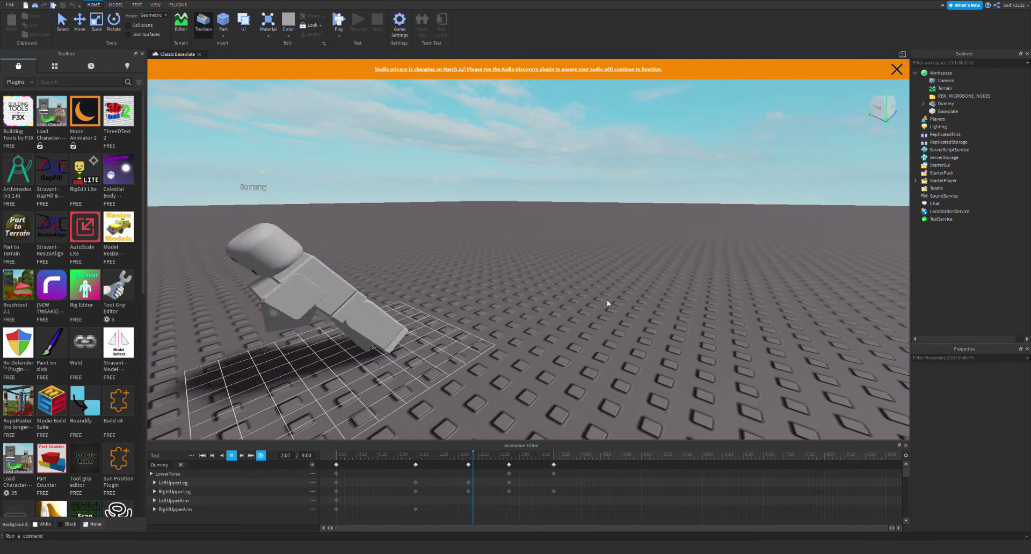
scroll(641, 308, up, 5)
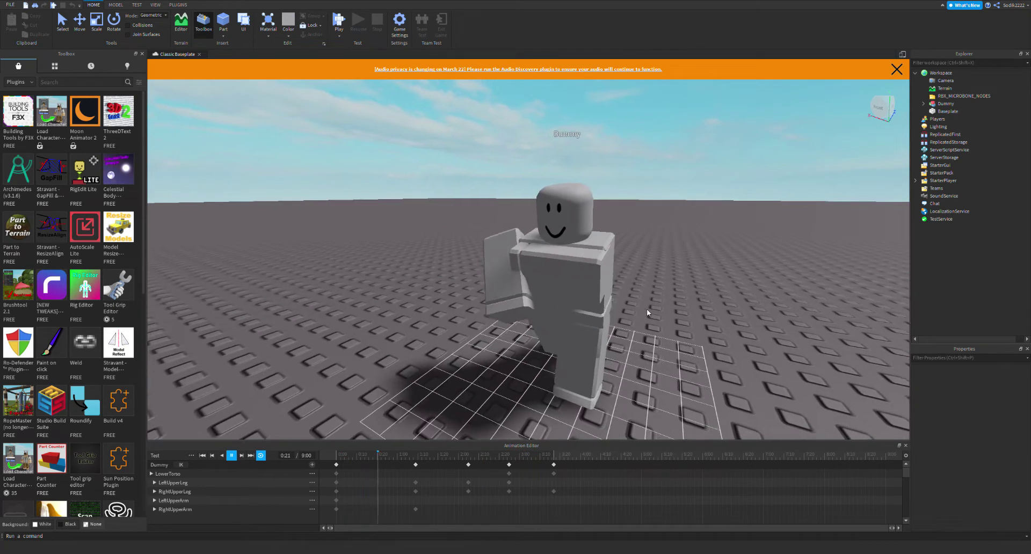
key(space)
drag(445, 455, 342, 455)
right_drag(630, 276, 637, 272)
key(w)
right_drag(618, 260, 671, 277)
key(space)
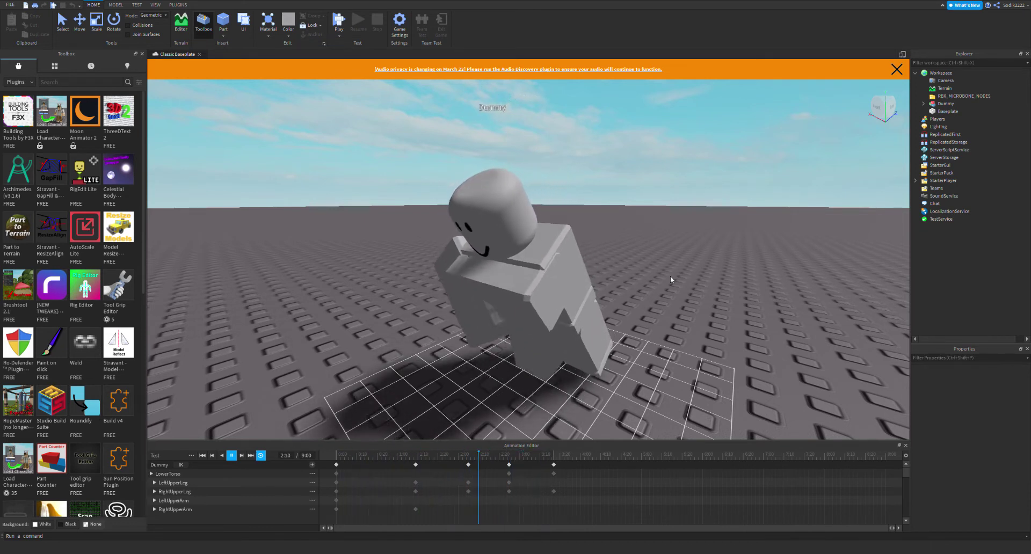
key(space)
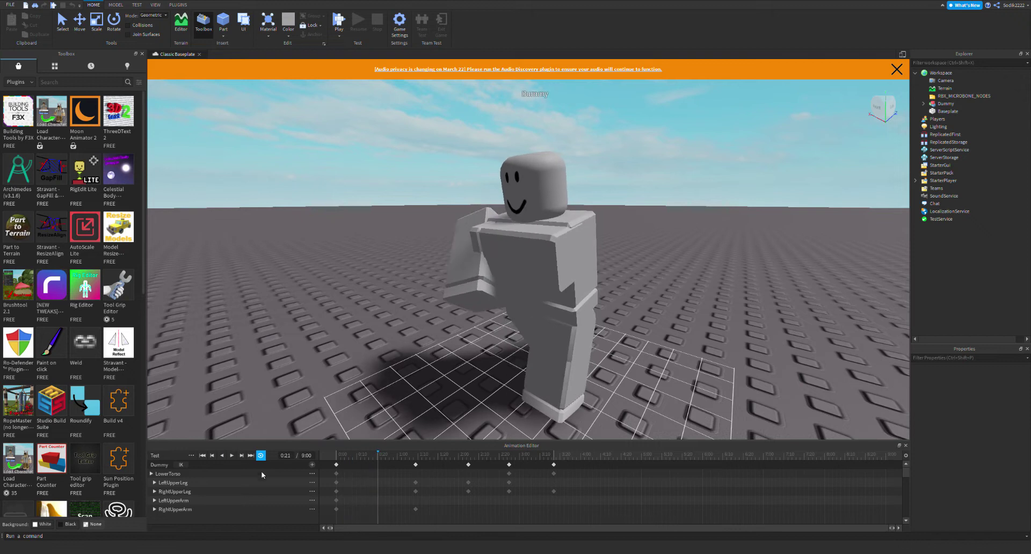
- Save the Test animation into the dummy's AnimSaves, inspect the rig, and resume work in the Animation Editor
click(191, 456)
click(210, 495)
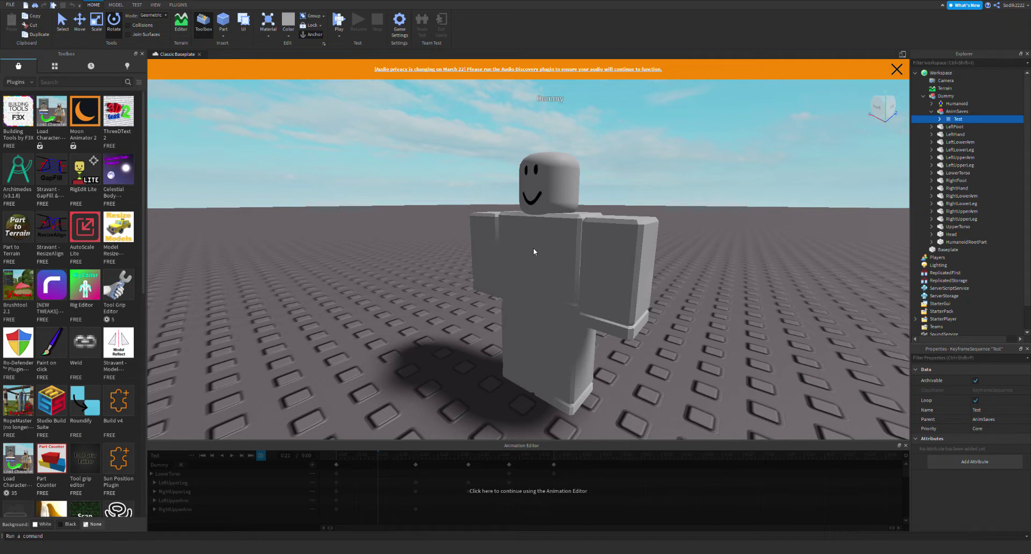
click(515, 378)
click(726, 327)
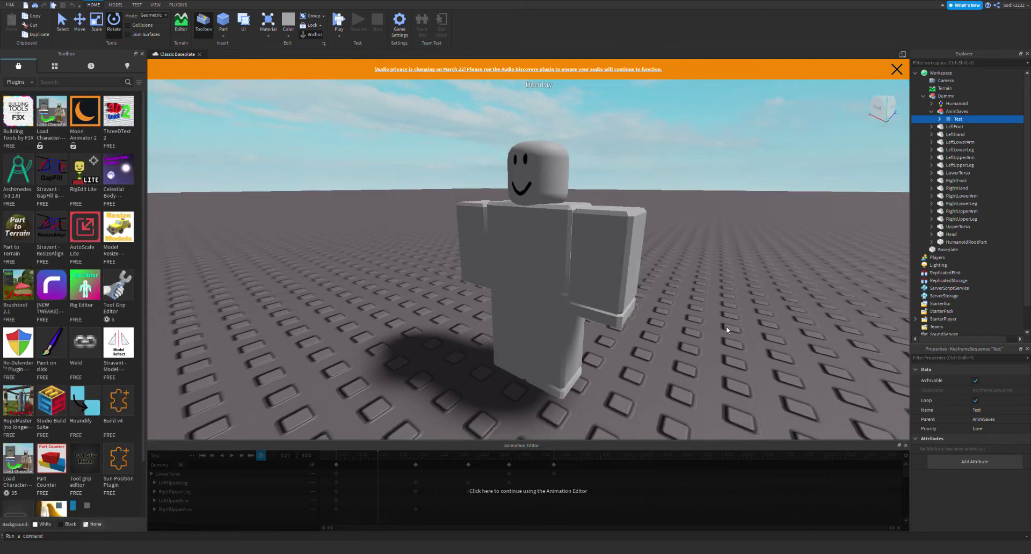
scroll(726, 326, down, 5)
click(604, 509)
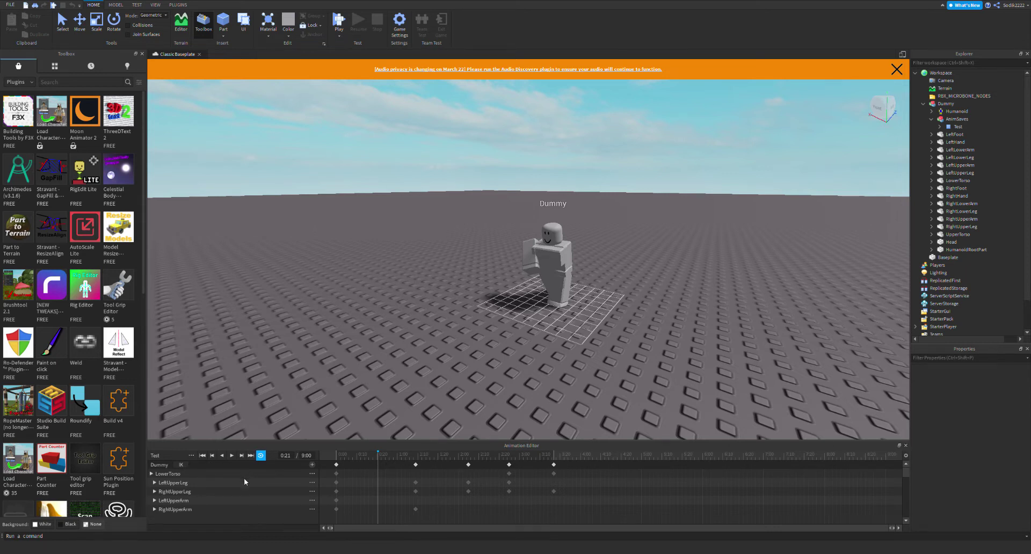
- Create a new animation named Broken leg for the dummy
click(246, 518)
drag(567, 488, 489, 501)
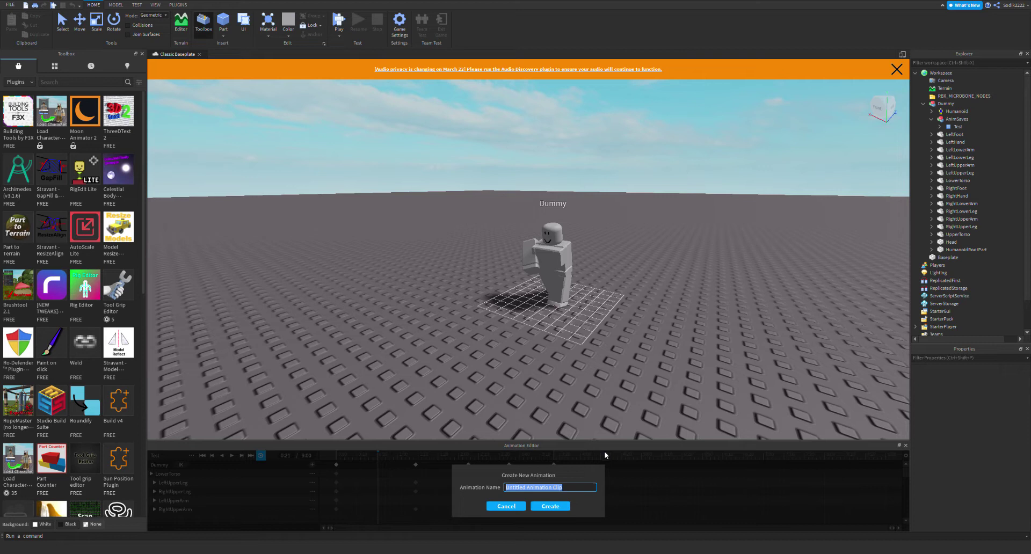
text(Broken leg)
click(541, 511)
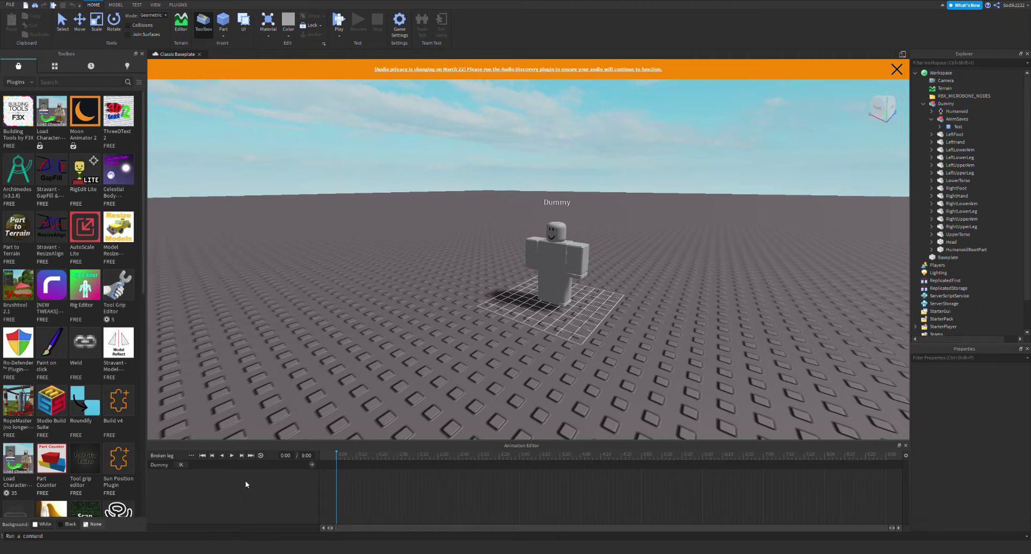
- Load the saved Test animation without overwriting it and select all of its keyframes
click(280, 496)
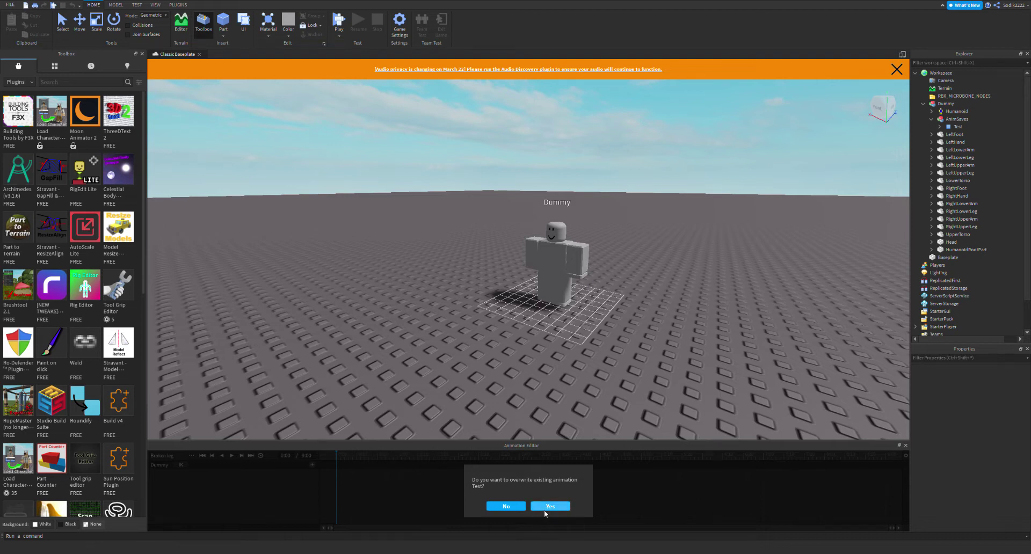
click(504, 507)
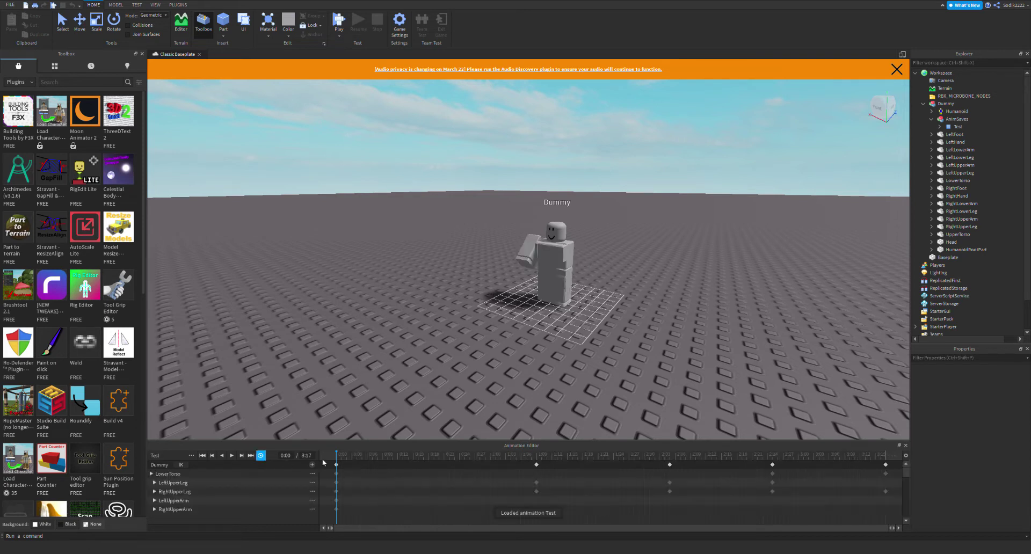
drag(330, 465, 541, 514)
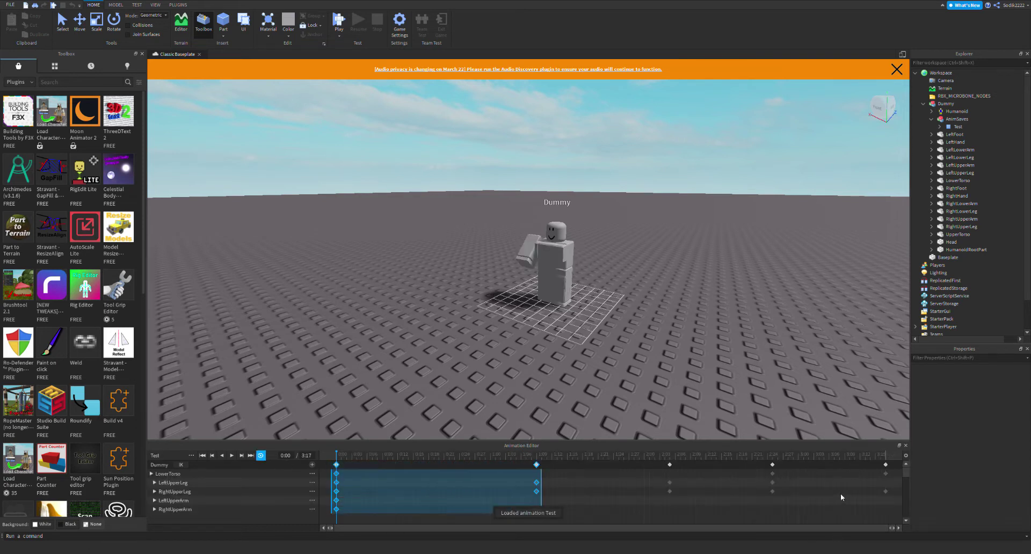
drag(330, 468, 891, 513)
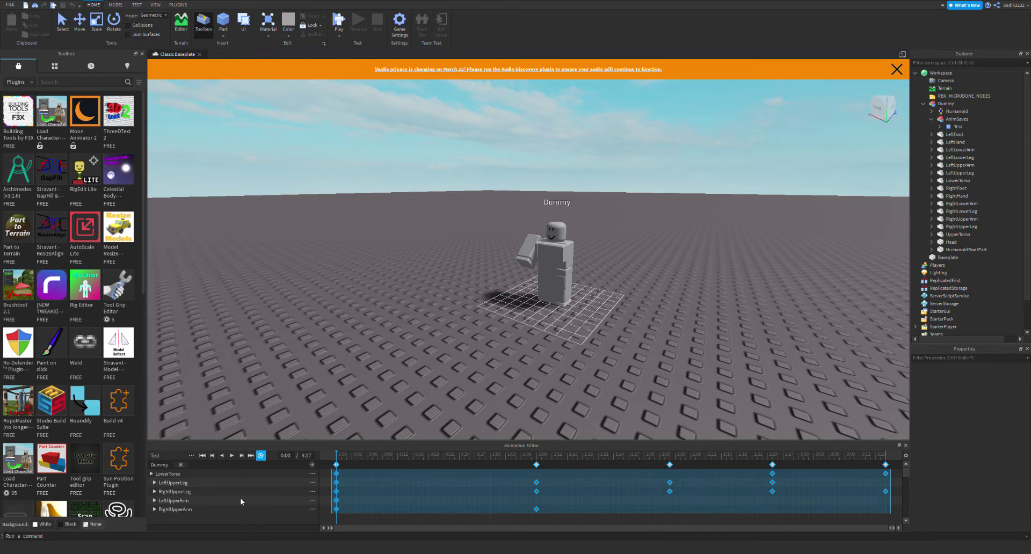
click(241, 518)
click(573, 479)
drag(567, 492, 491, 490)
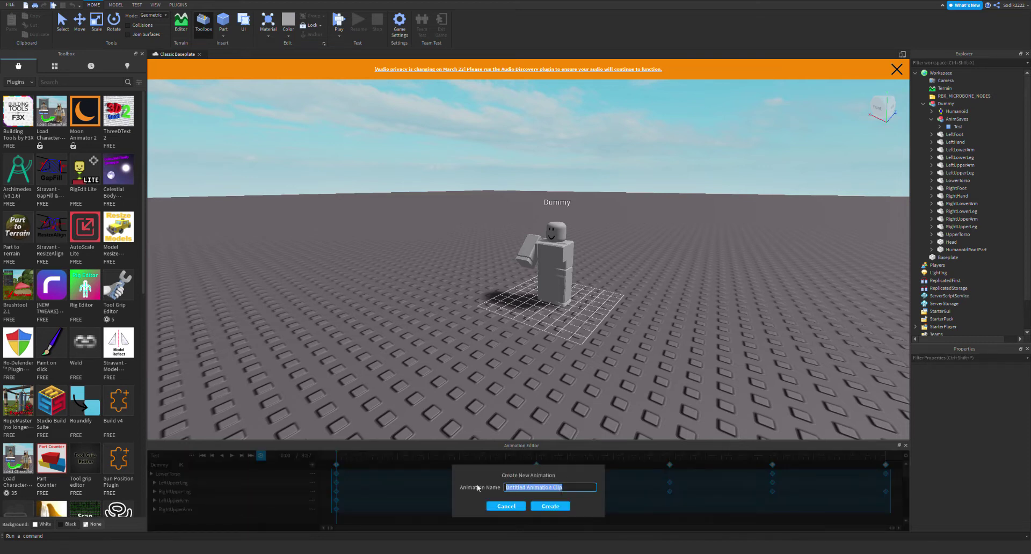
text(Broken leg)
click(505, 506)
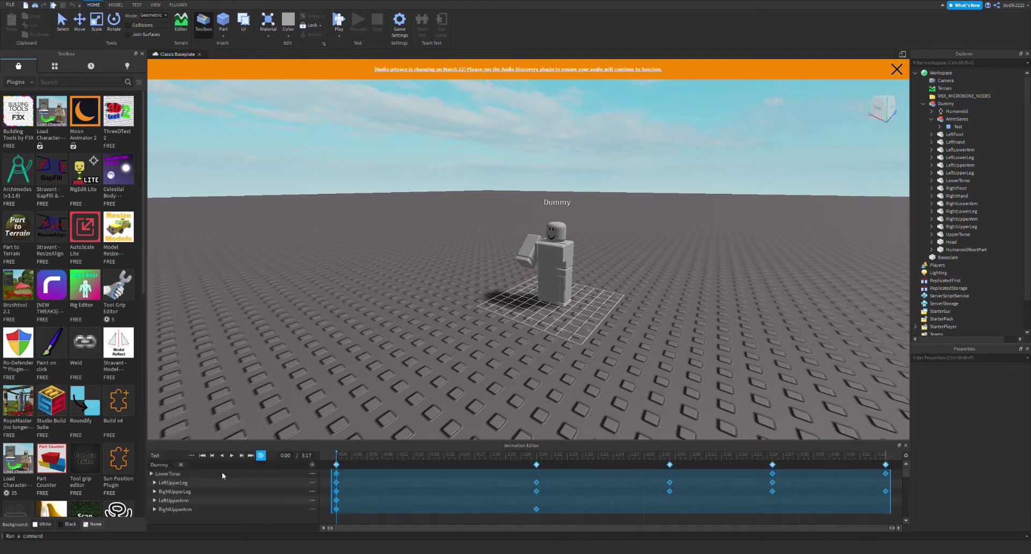
- Create another new animation for the dummy named Broken Leg
click(226, 516)
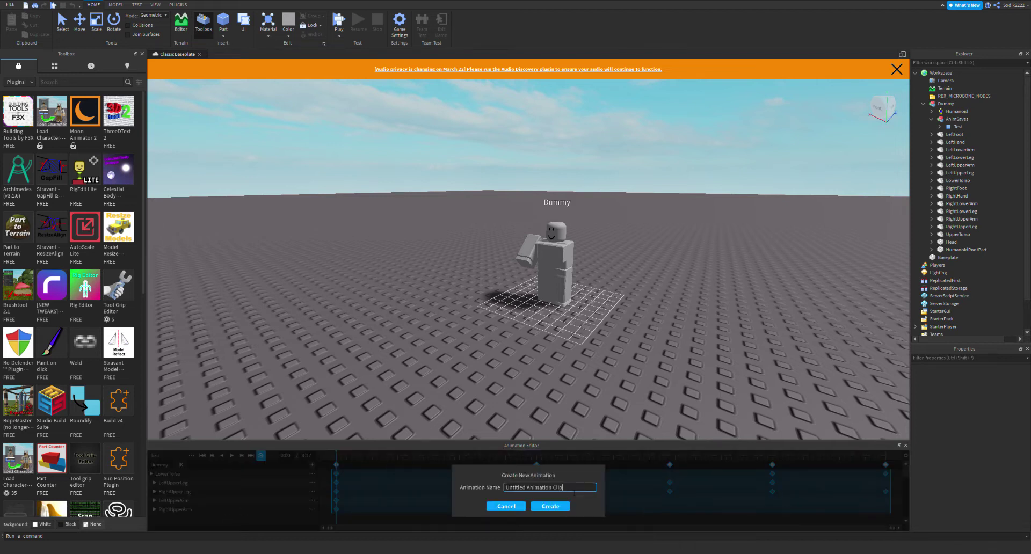
drag(573, 493, 460, 489)
text(Broken Leg)
click(540, 507)
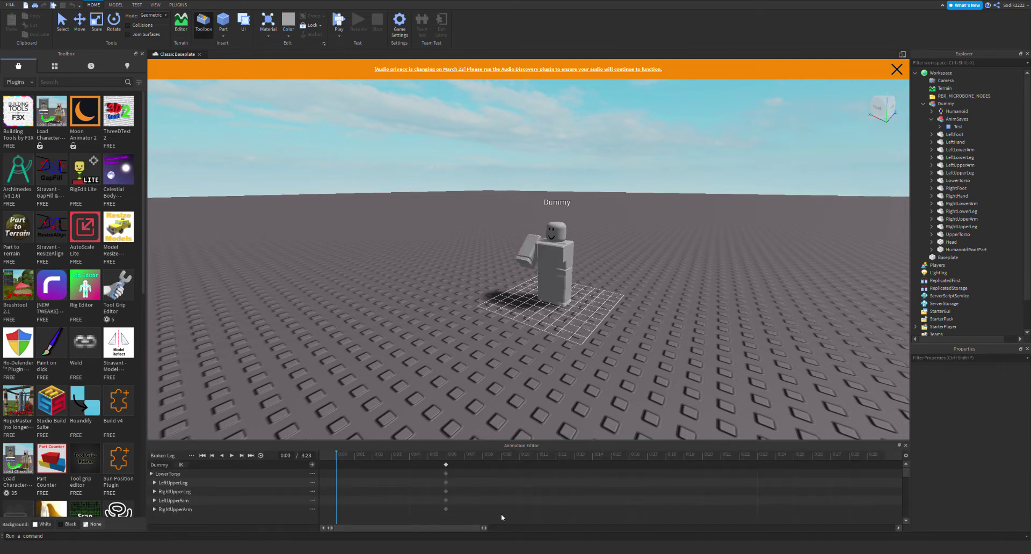
- Preview the Broken Leg animation briefly and extend its timeline length to 9:23
key(space)
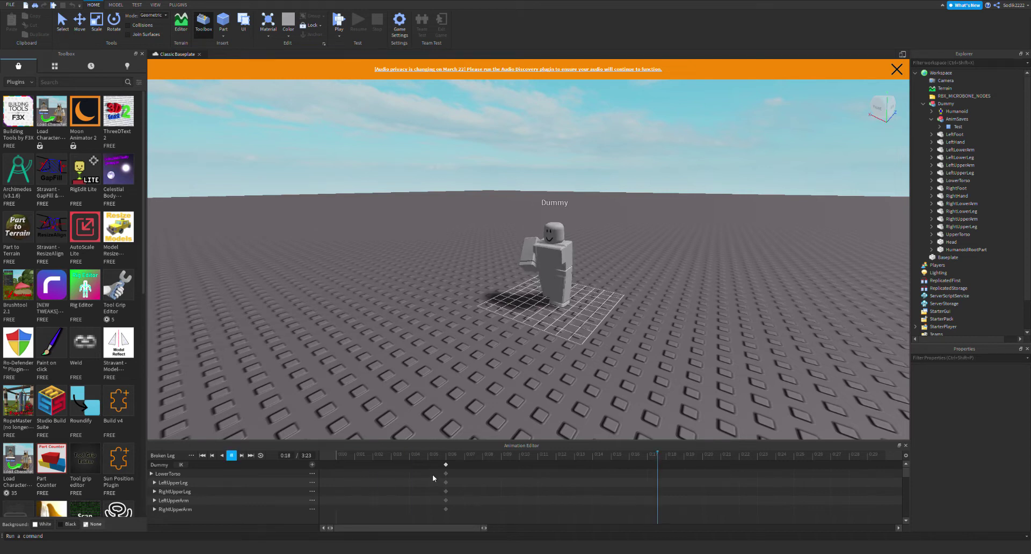
key(space)
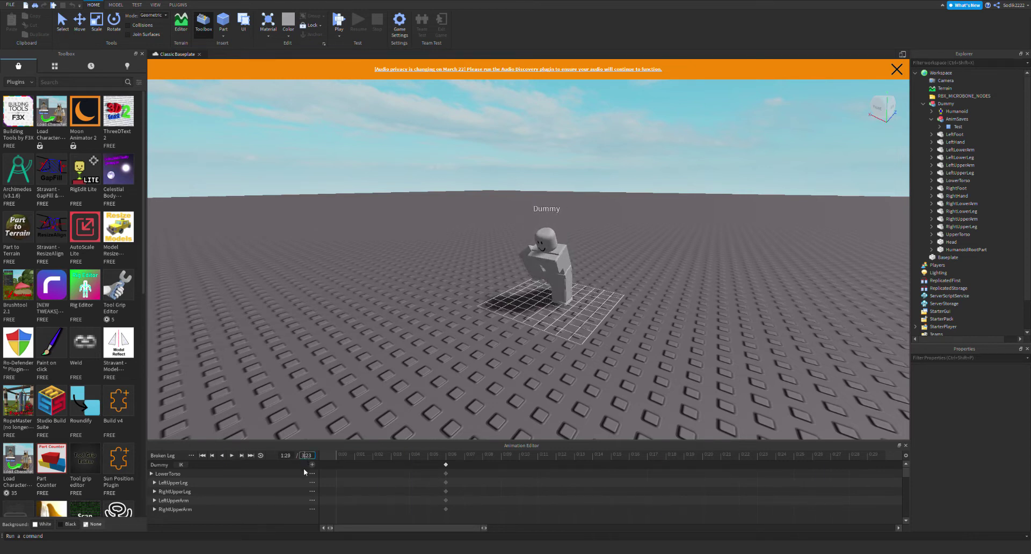
text(9)
key(Return)
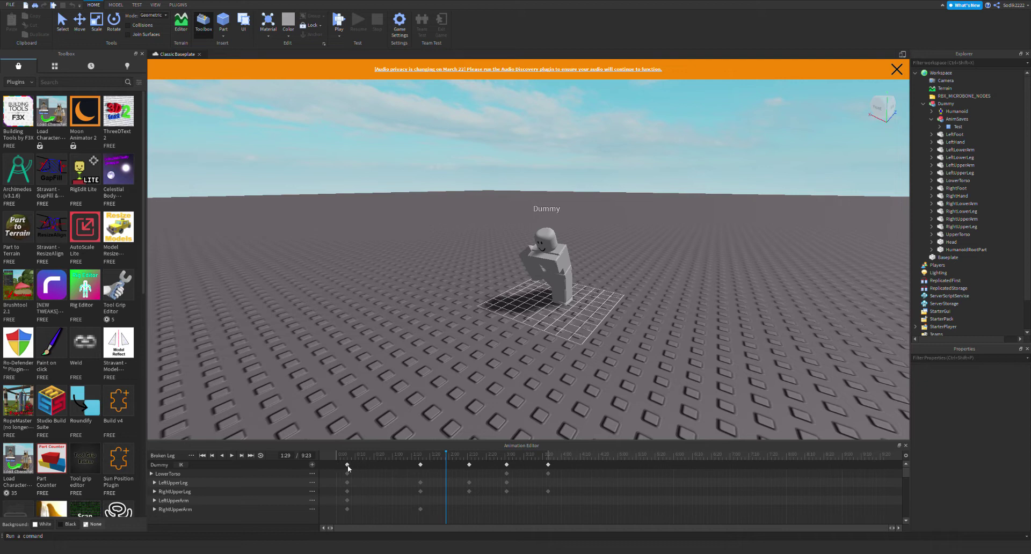
- Play the Broken Leg keyframes from the first one at 0:06, examining the dummy's motion up close from the front
drag(341, 463, 688, 517)
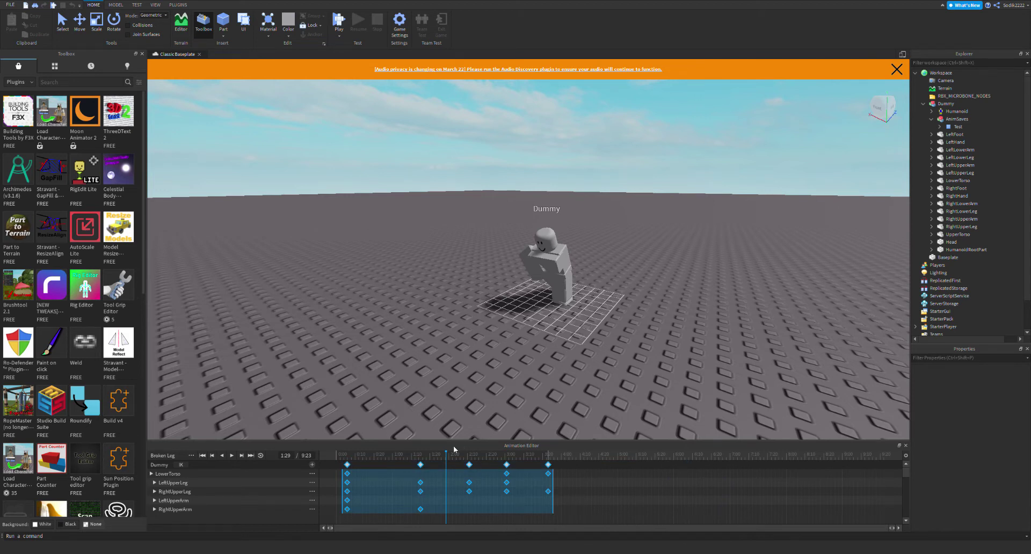
drag(447, 454, 347, 454)
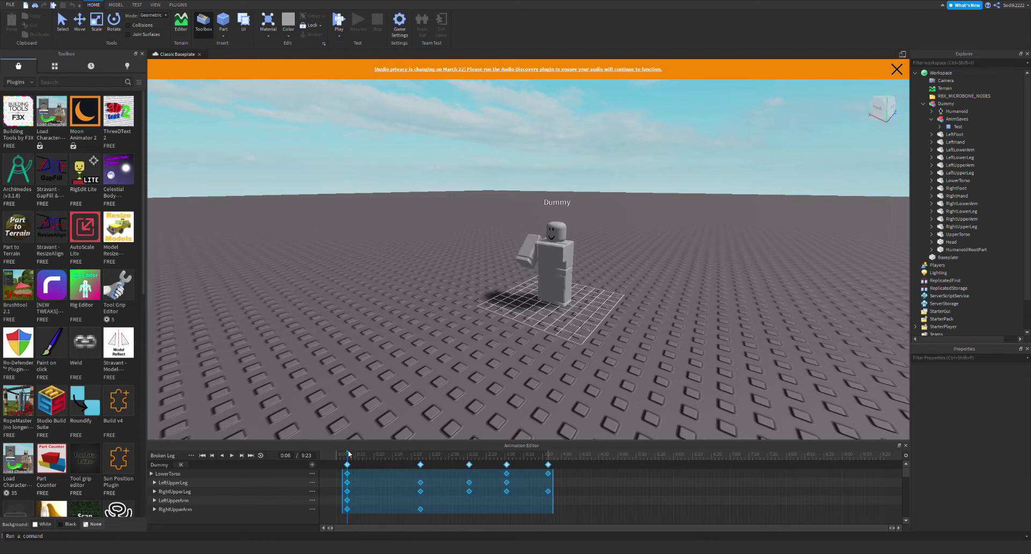
key(space)
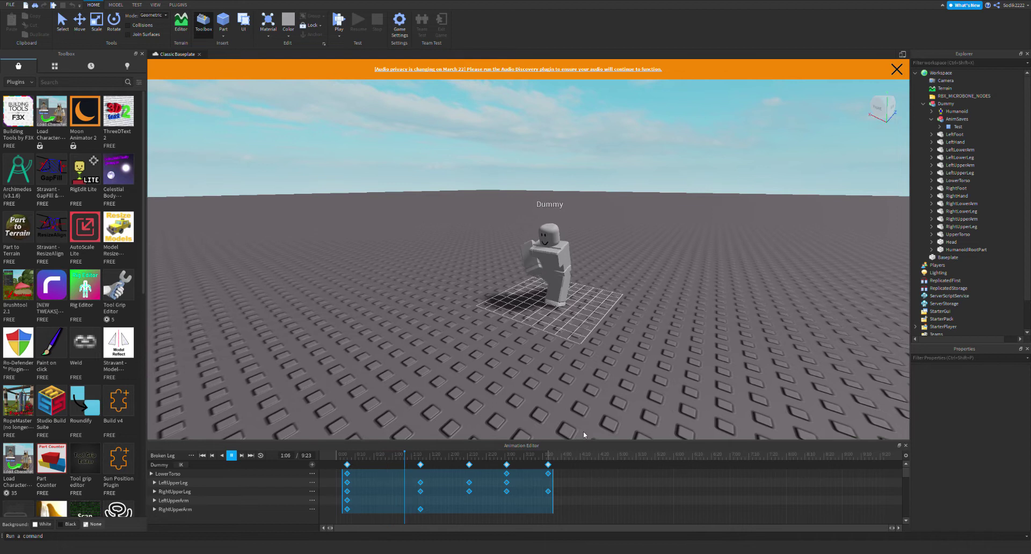
click(434, 455)
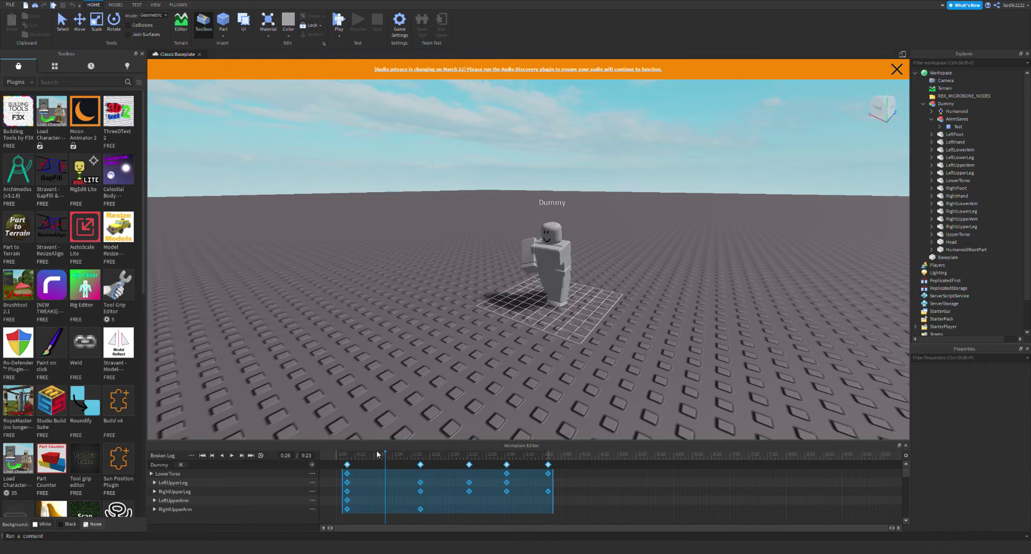
click(611, 499)
right_drag(574, 421, 688, 341)
scroll(688, 341, up, 3)
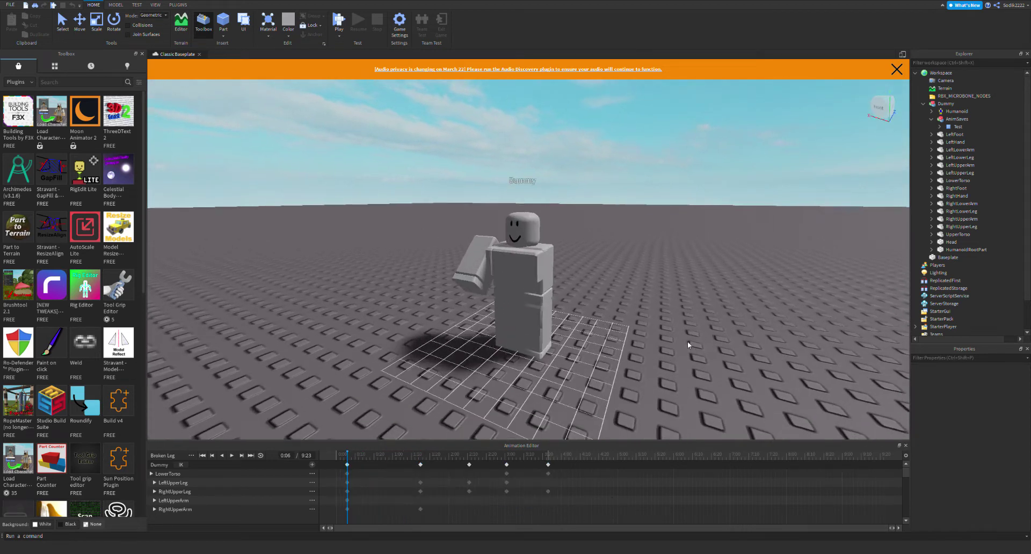
scroll(689, 343, down, 3)
scroll(690, 343, up, 3)
key(space)
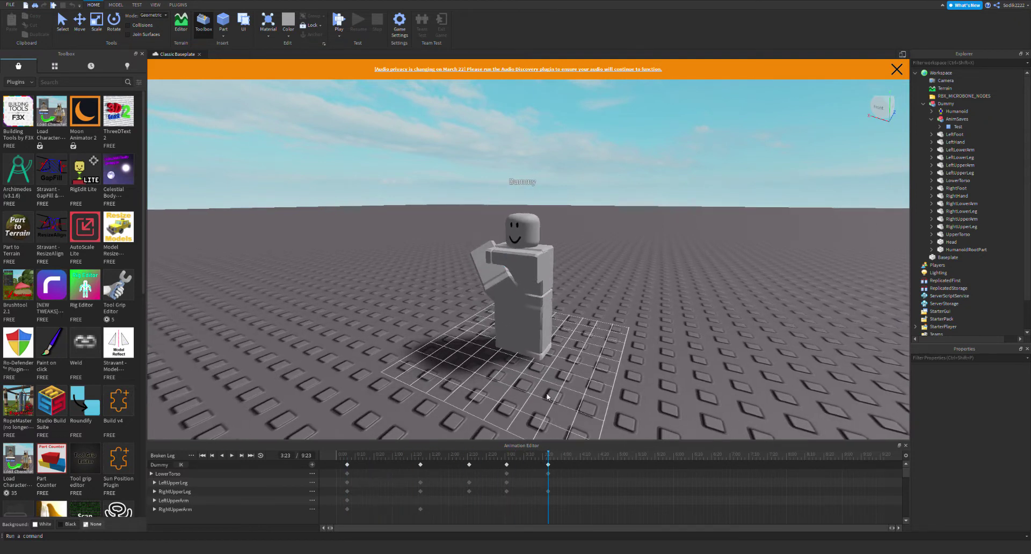
- Delete all keyframes after the first one at 0:06, including those at 2:11, 3:01 and 3:23
drag(491, 453, 469, 455)
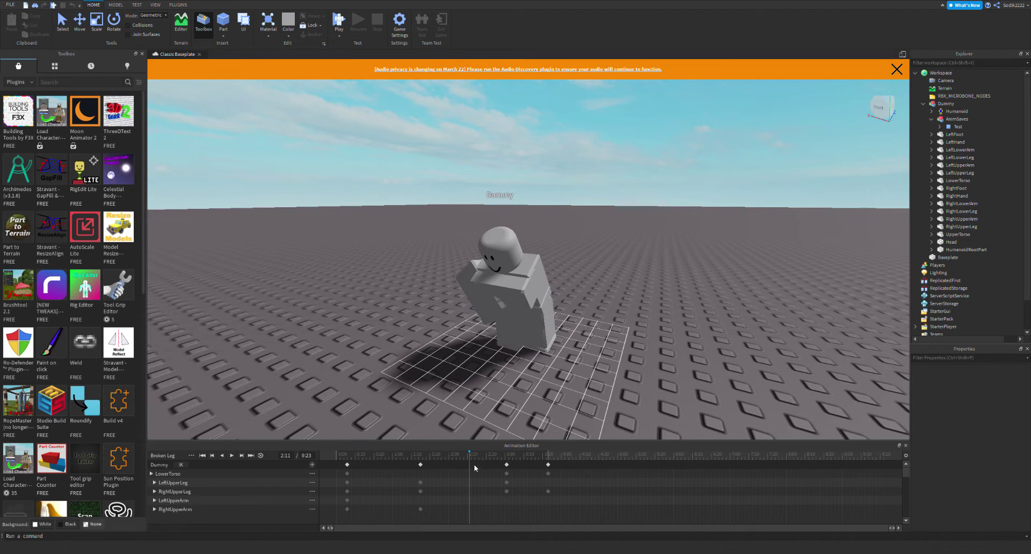
drag(470, 454, 500, 454)
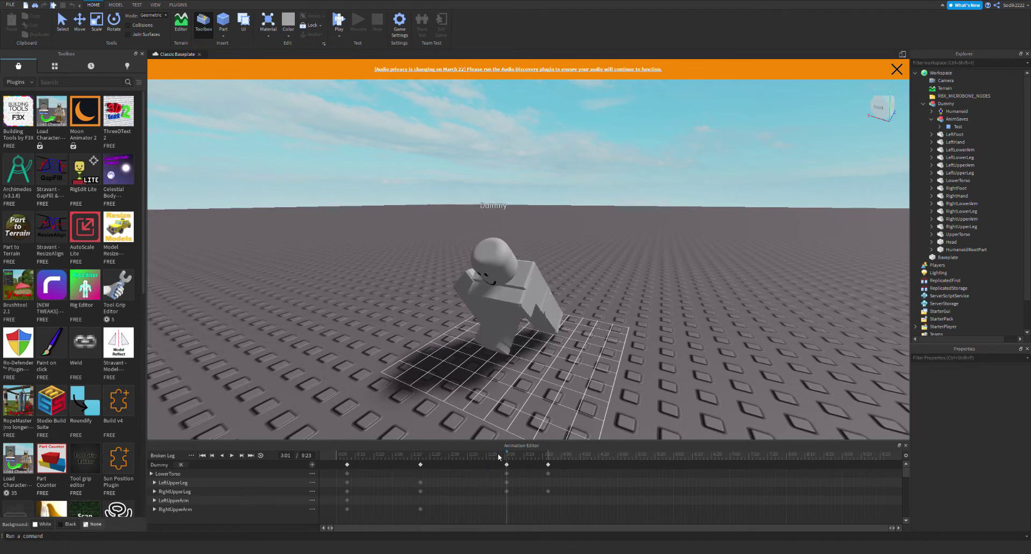
click(506, 465)
key(Delete)
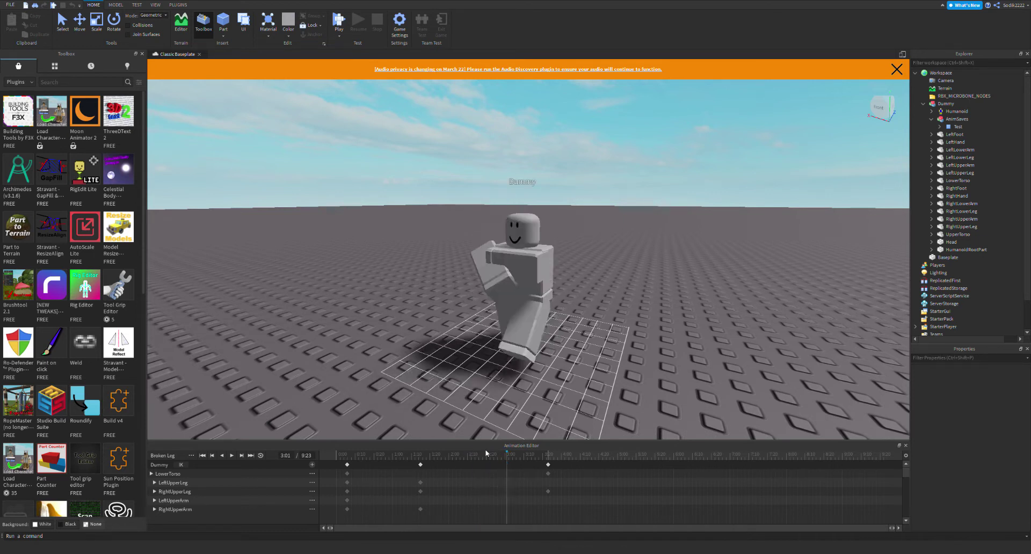
click(548, 465)
key(Delete)
key(space)
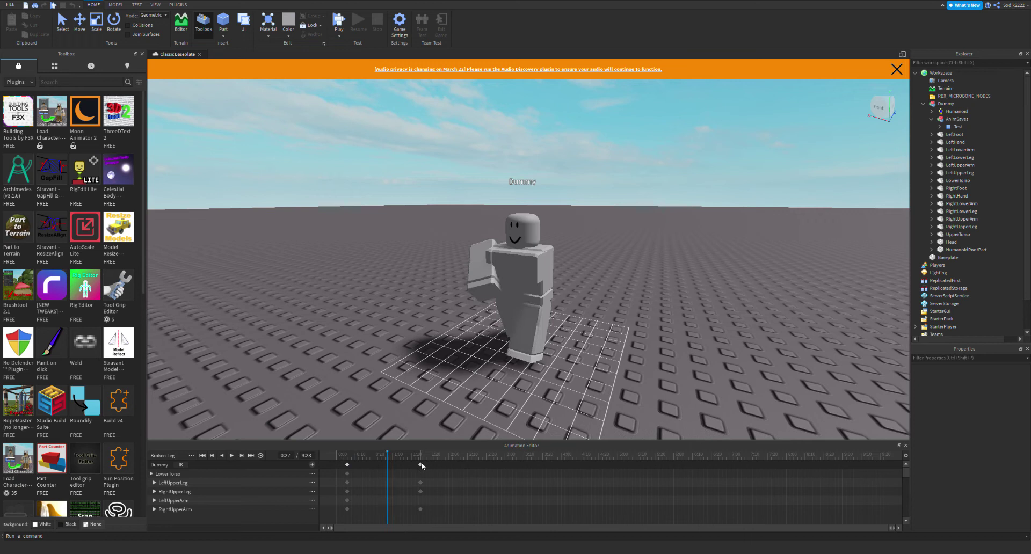
click(421, 464)
key(Delete)
- Rotate the dummy's right upper leg out of its straight pose at 0:06, working from behind
key(w)
right_drag(661, 378, 580, 329)
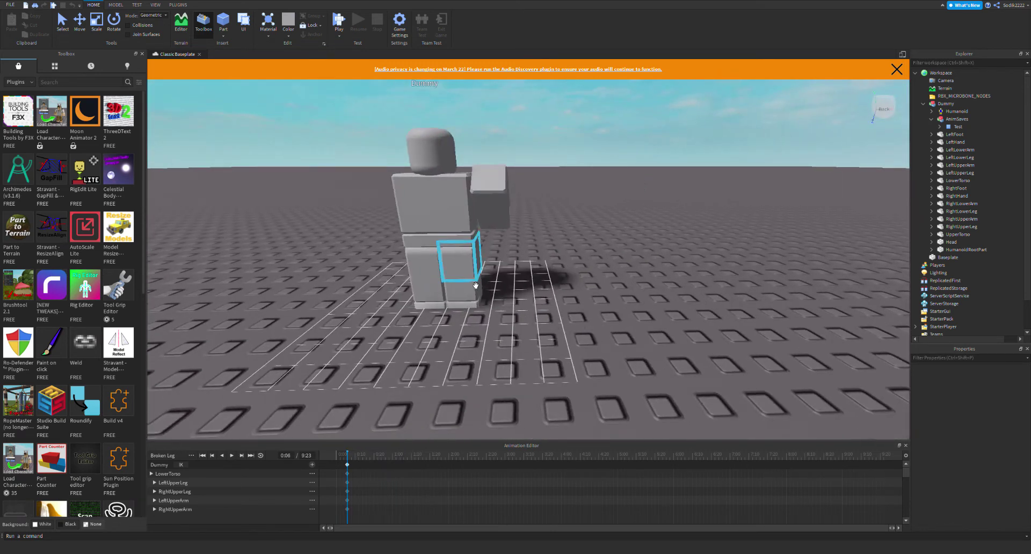
click(466, 260)
key(w)
right_drag(607, 302, 591, 287)
key(s)
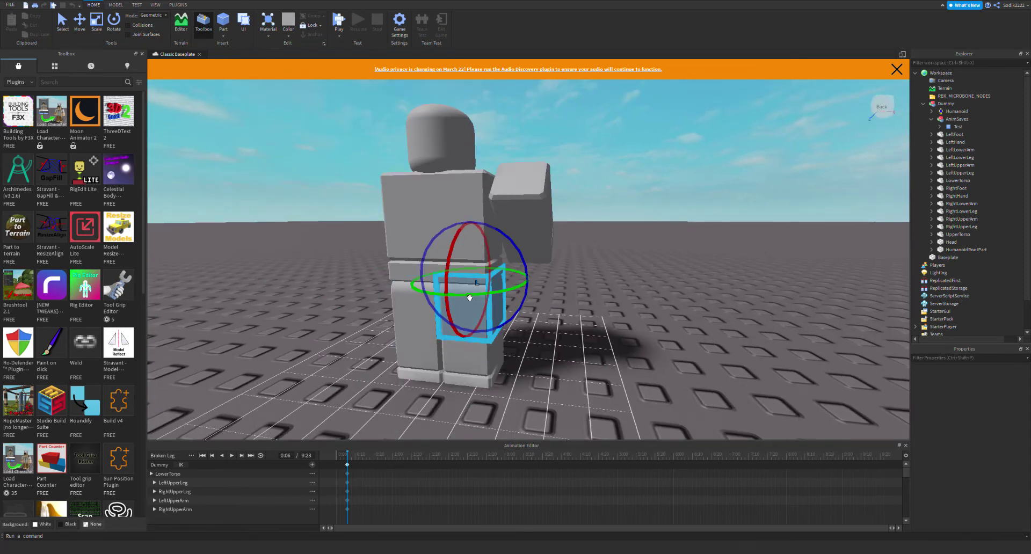
drag(457, 288, 454, 258)
click(527, 368)
- Rotate the dummy's right lower leg at the knee, adding lower leg and foot tracks to the animation
click(471, 356)
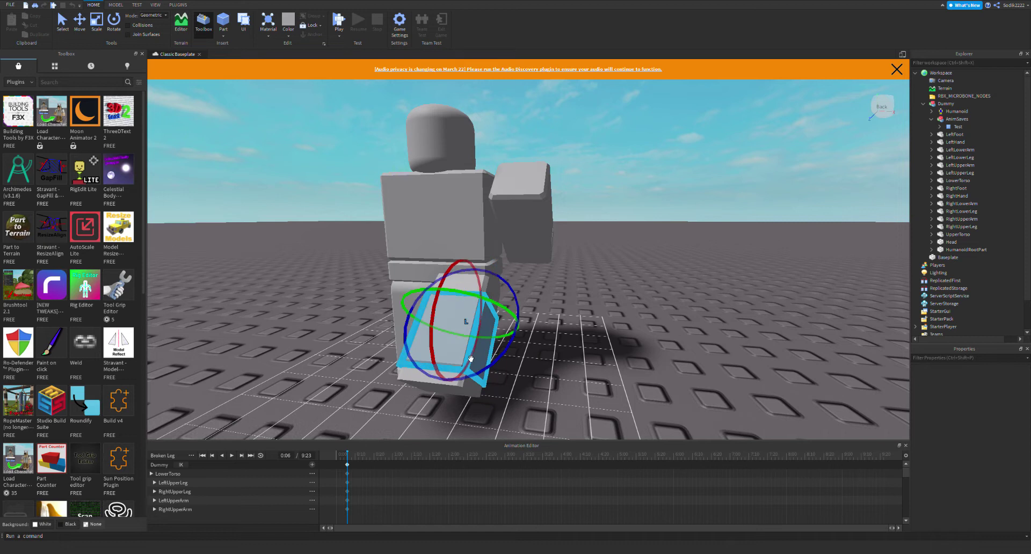
drag(458, 298, 455, 378)
click(509, 384)
click(463, 389)
click(535, 342)
click(458, 355)
click(560, 305)
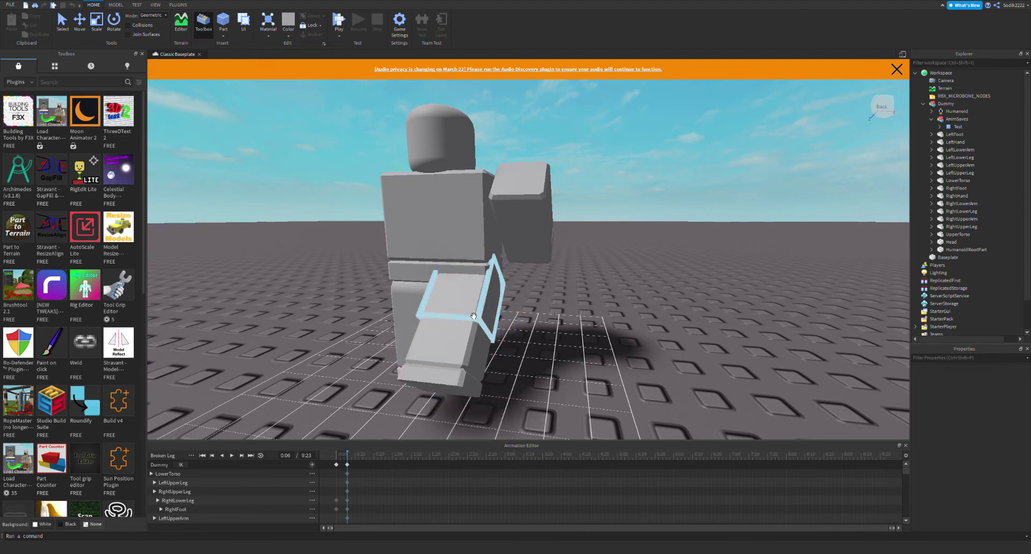
- Adjust the rotation of the right upper leg and right foot at 0:06 from behind
click(470, 294)
click(465, 302)
click(463, 294)
mouse_move(447, 298)
mouse_down()
mouse_move(458, 324)
mouse_move(456, 308)
mouse_up()
click(535, 325)
click(469, 344)
click(518, 362)
click(475, 381)
drag(475, 382, 464, 351)
click(455, 350)
- Swing the right upper leg further backward at the hip, judging the angle from the side
click(640, 314)
right_drag(641, 315, 634, 314)
key(d)
click(553, 266)
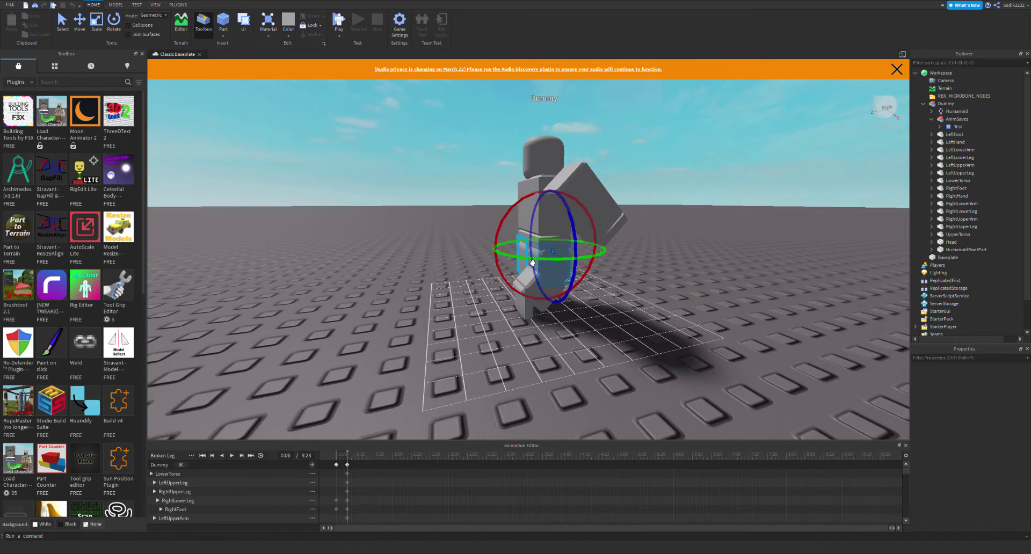
drag(507, 244, 475, 284)
click(655, 260)
click(543, 287)
click(771, 285)
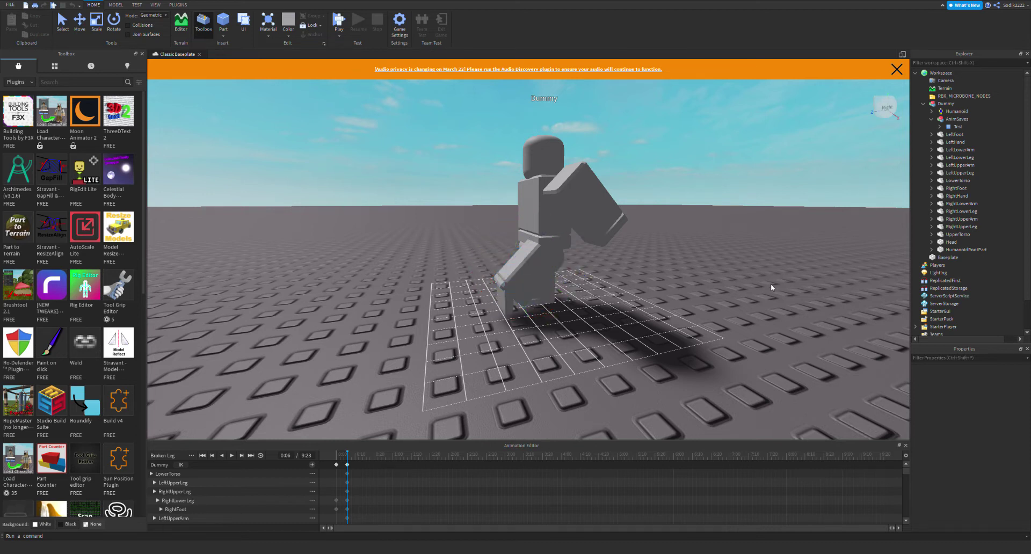
- Rotate the right lower leg at the knee so that it extends behind the dummy
scroll(508, 310, up, 8)
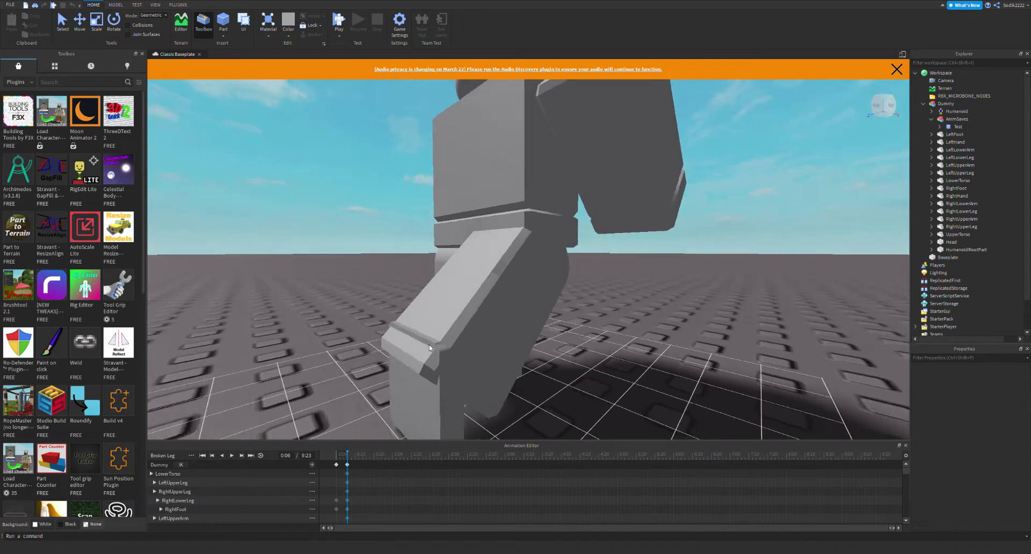
right_drag(429, 348, 421, 395)
scroll(421, 396, down, 6)
click(506, 323)
click(521, 338)
click(496, 327)
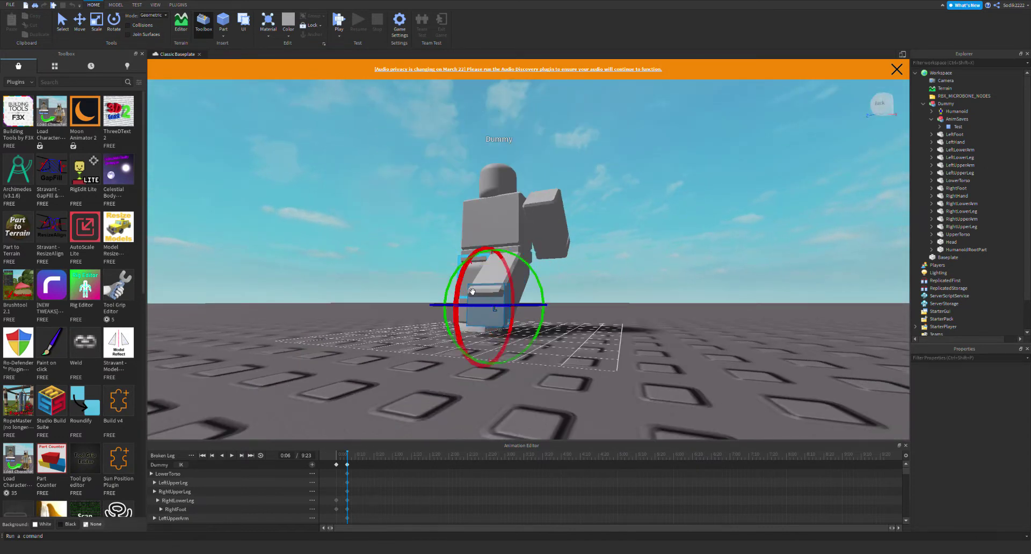
drag(472, 337, 474, 340)
click(740, 333)
- Raise the right lower leg behind the dummy to a roughly horizontal position
right_drag(737, 333, 796, 339)
scroll(797, 339, down, 4)
scroll(537, 361, up, 3)
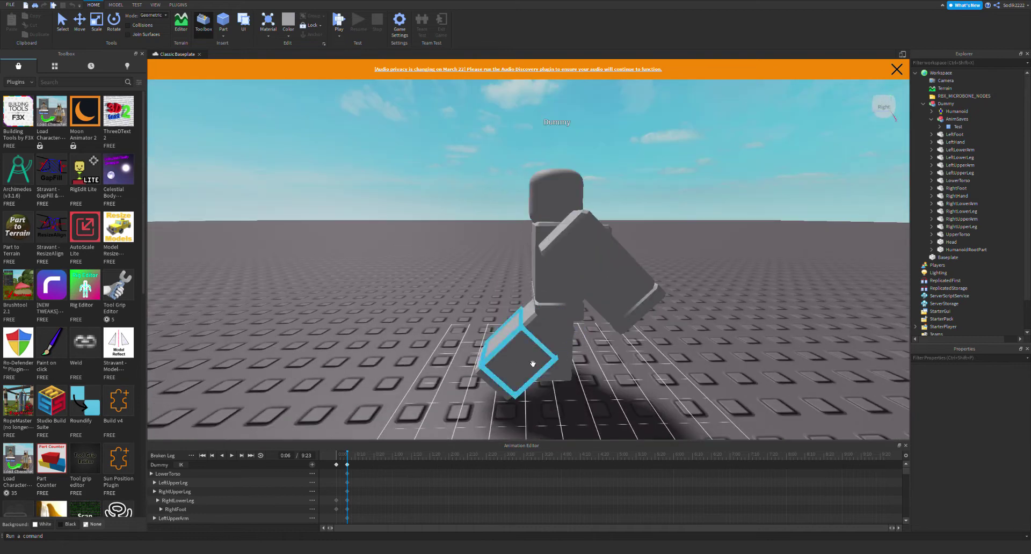
click(532, 364)
click(489, 300)
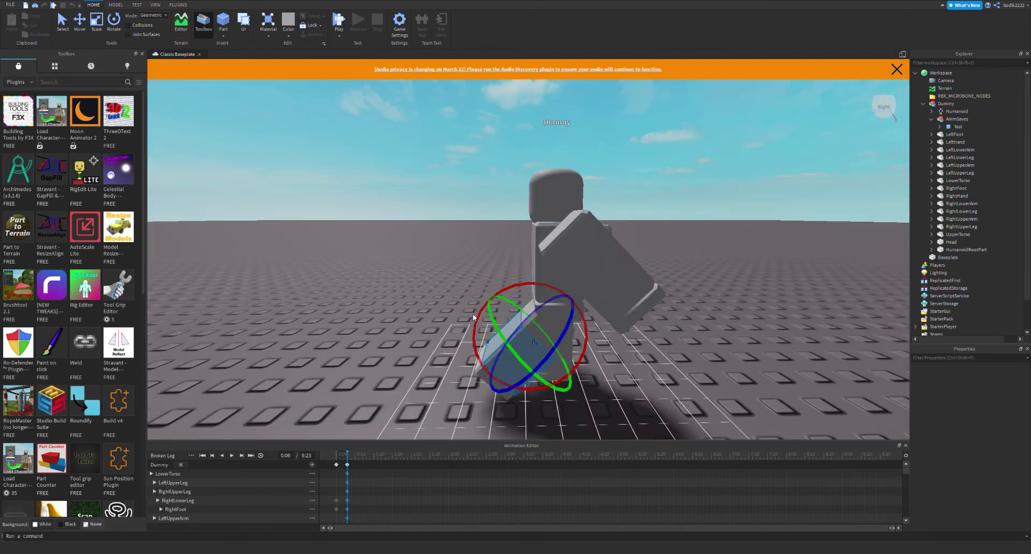
drag(496, 305, 527, 301)
click(821, 354)
right_drag(822, 354, 821, 354)
scroll(603, 293, down, 5)
scroll(604, 296, up, 5)
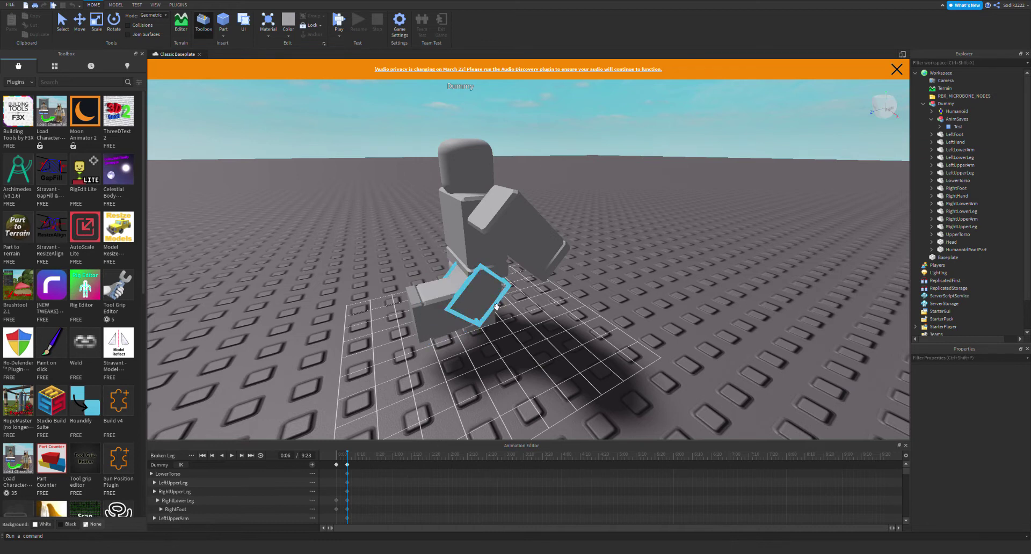
- Rotate the right lower leg back down until it lines up with the upper leg
click(445, 304)
click(706, 329)
right_drag(706, 329, 706, 329)
key(d)
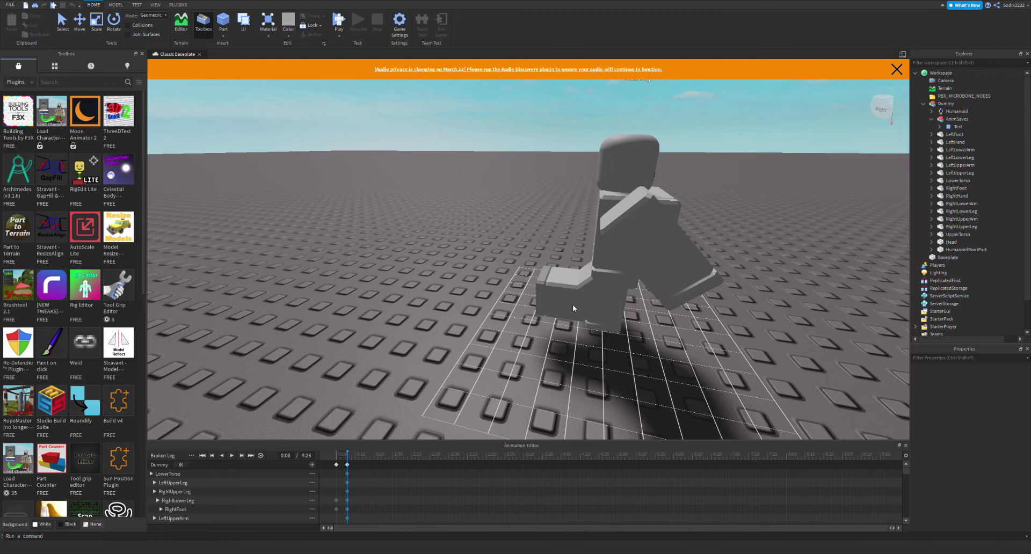
click(587, 318)
drag(581, 242, 542, 260)
click(877, 339)
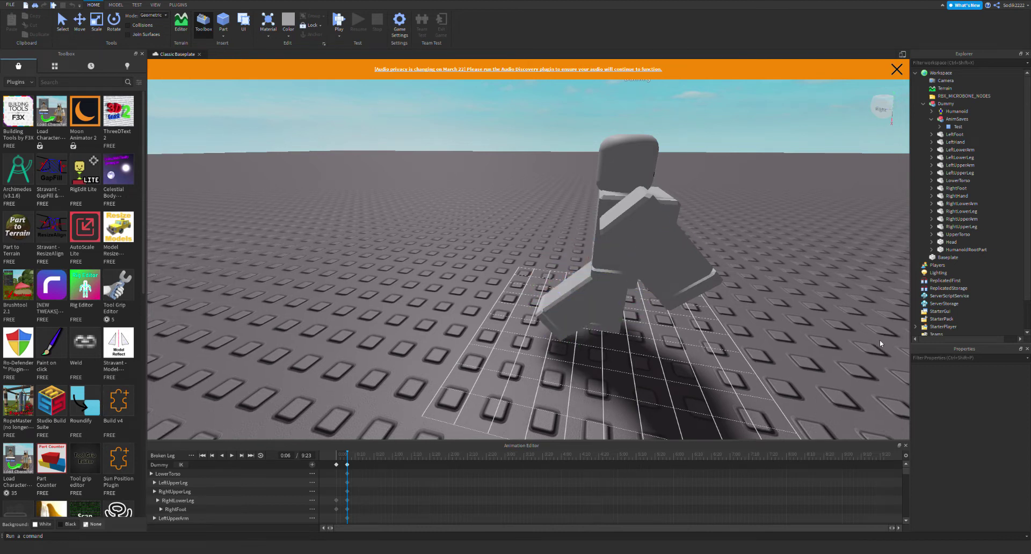
- Bend the right lower leg downward at the knee, beneath the backward-slanting upper leg
right_drag(878, 340, 877, 340)
key(a)
scroll(720, 341, up, 4)
key(d)
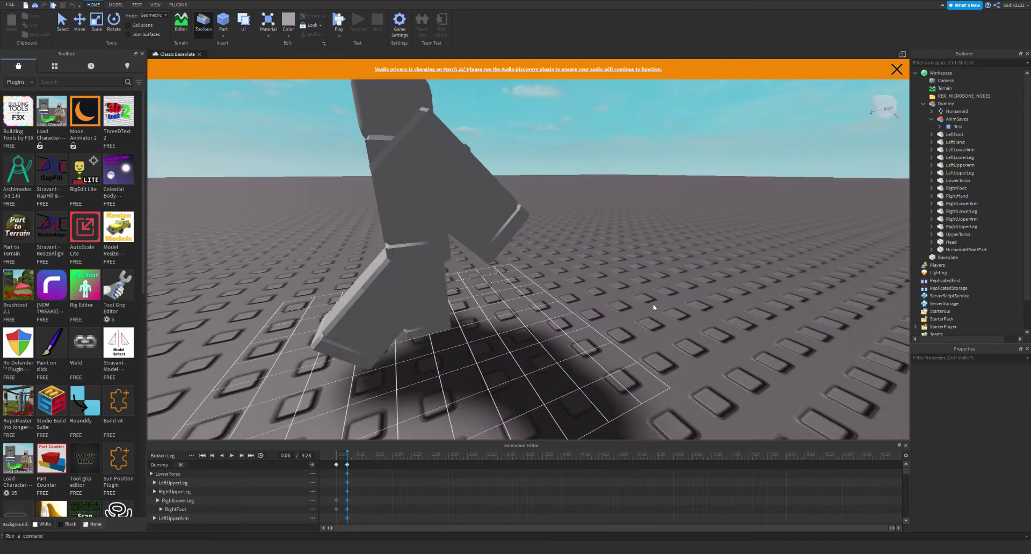
right_drag(611, 301, 470, 340)
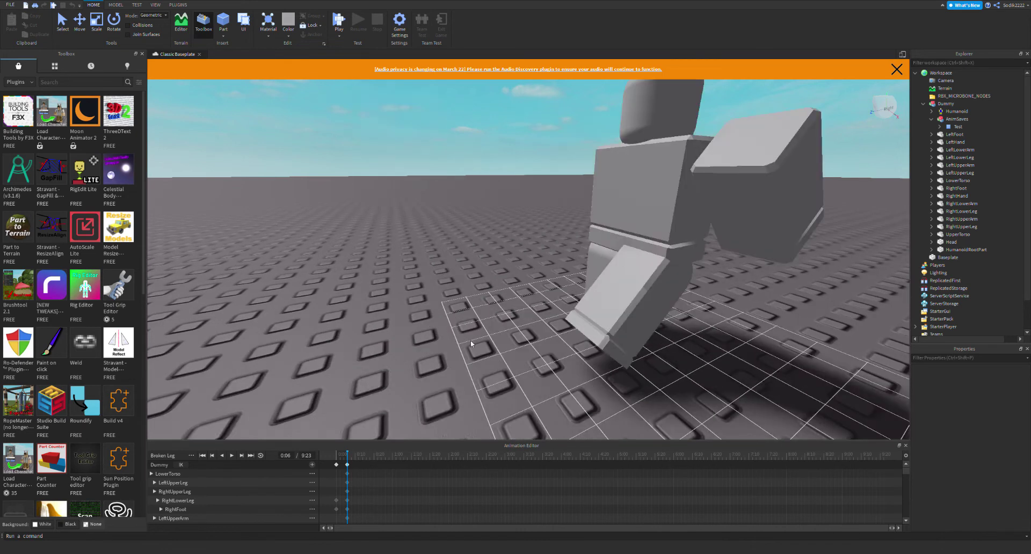
click(605, 350)
drag(614, 282, 662, 278)
right_drag(662, 278, 412, 349)
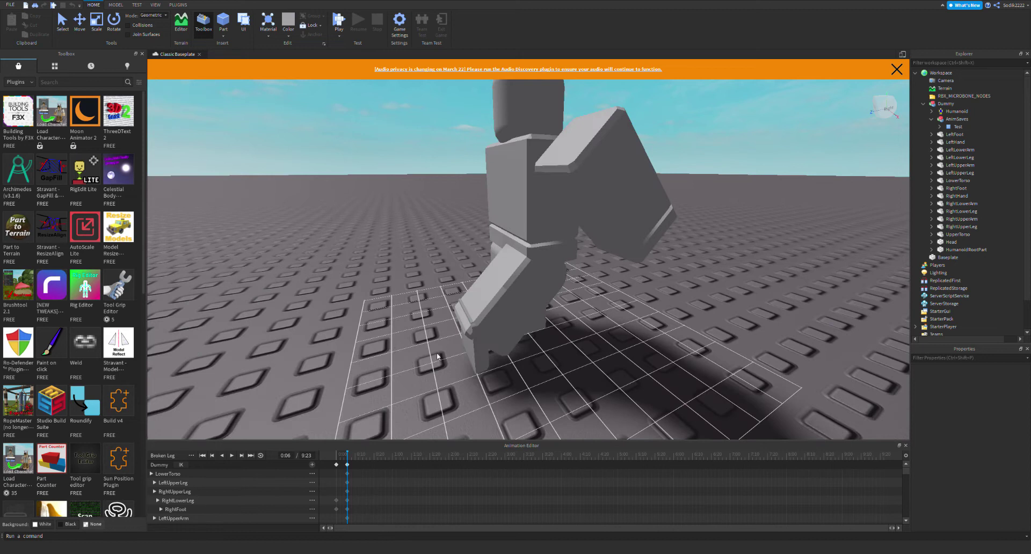
- Refine the right lower leg's rotation from behind and from the side
right_drag(465, 326, 490, 319)
click(572, 311)
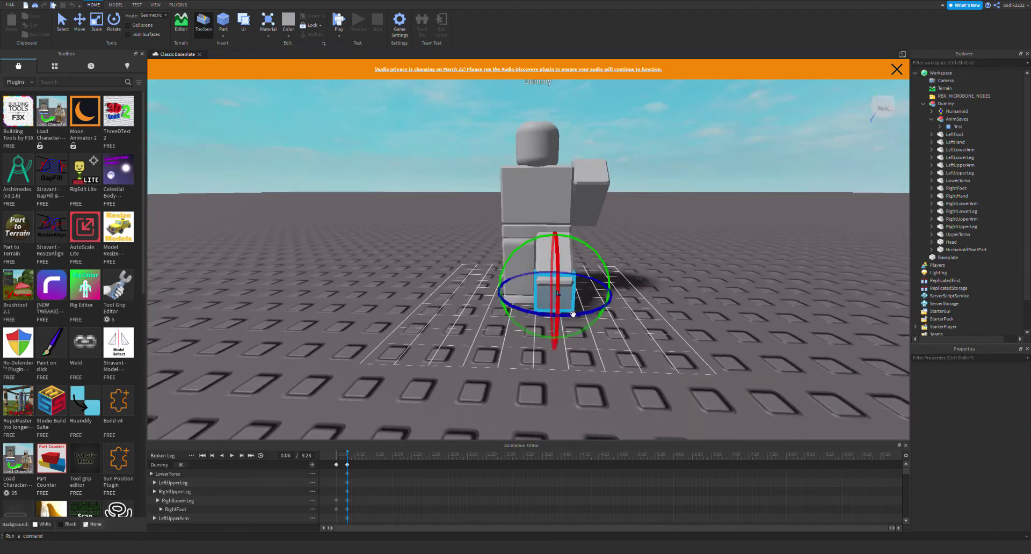
drag(570, 280, 572, 224)
right_drag(576, 234, 593, 226)
drag(589, 198, 633, 187)
click(836, 252)
scroll(623, 241, up, 5)
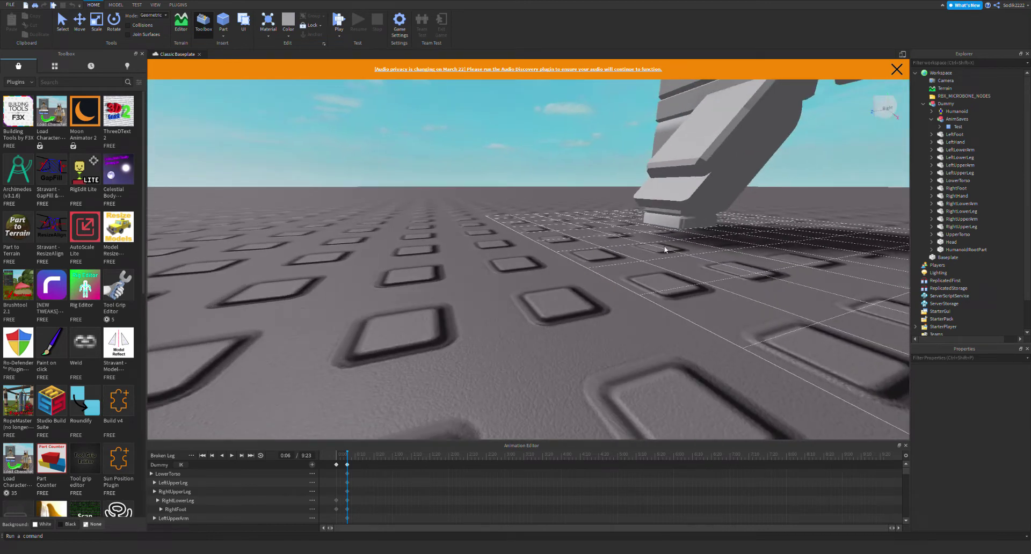
- Fine-tune the lower end of the right leg and resume editing in the Animation Editor
click(672, 200)
drag(651, 145, 650, 153)
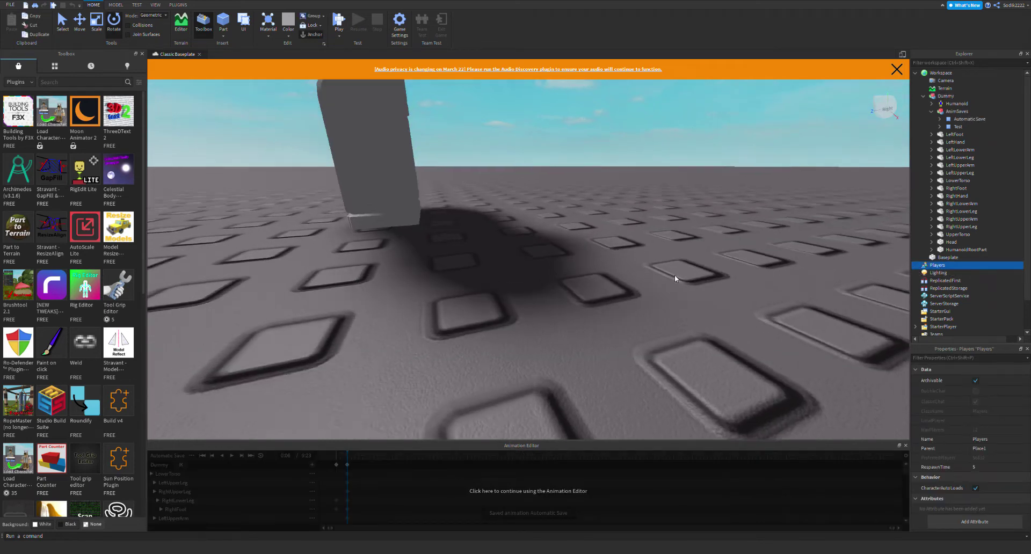
click(456, 483)
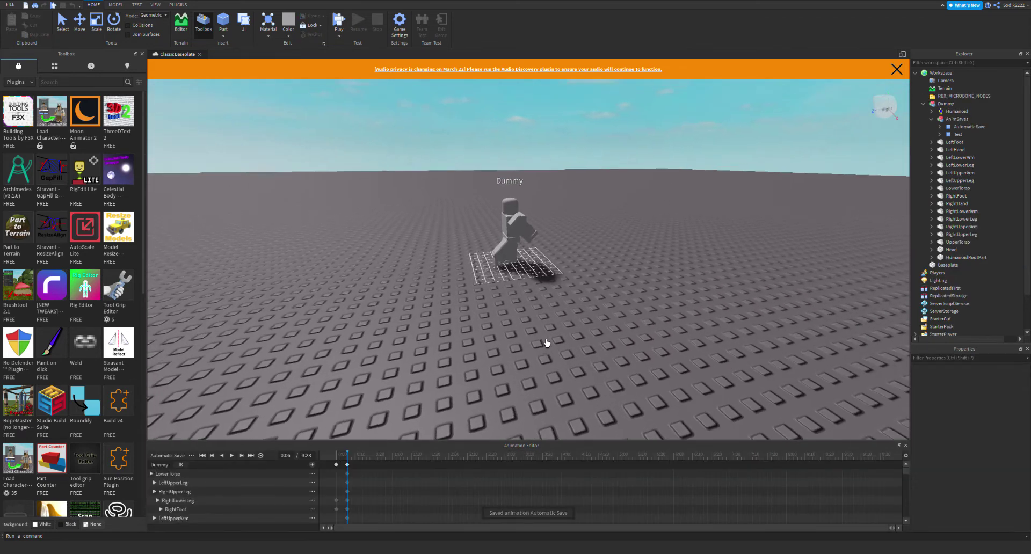
- Try rotating the dummy's right lower leg at the 0:06 keyframe and check it up close
scroll(542, 337, up, 5)
scroll(542, 337, down, 5)
click(419, 244)
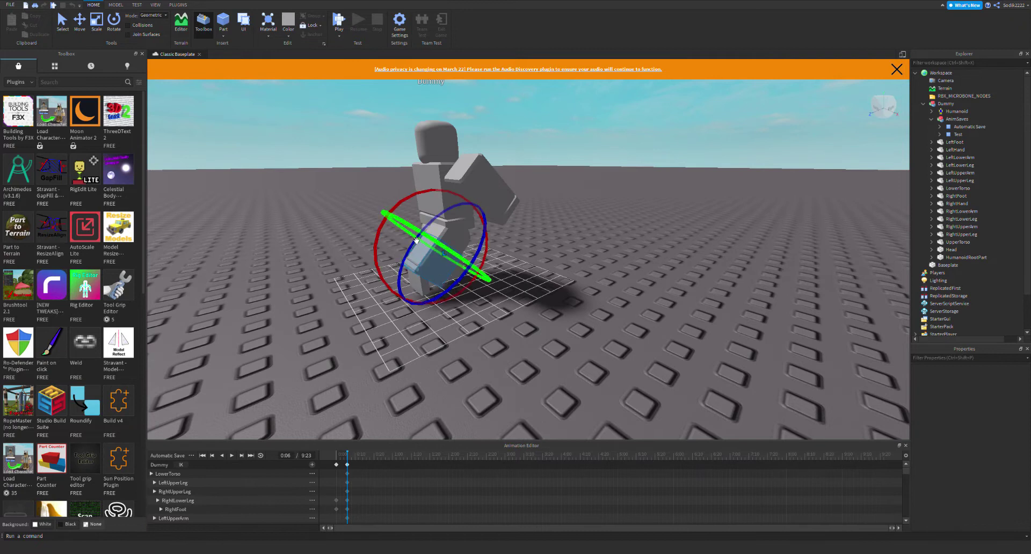
drag(417, 214, 444, 196)
click(626, 295)
scroll(697, 316, up, 3)
right_drag(697, 317, 697, 317)
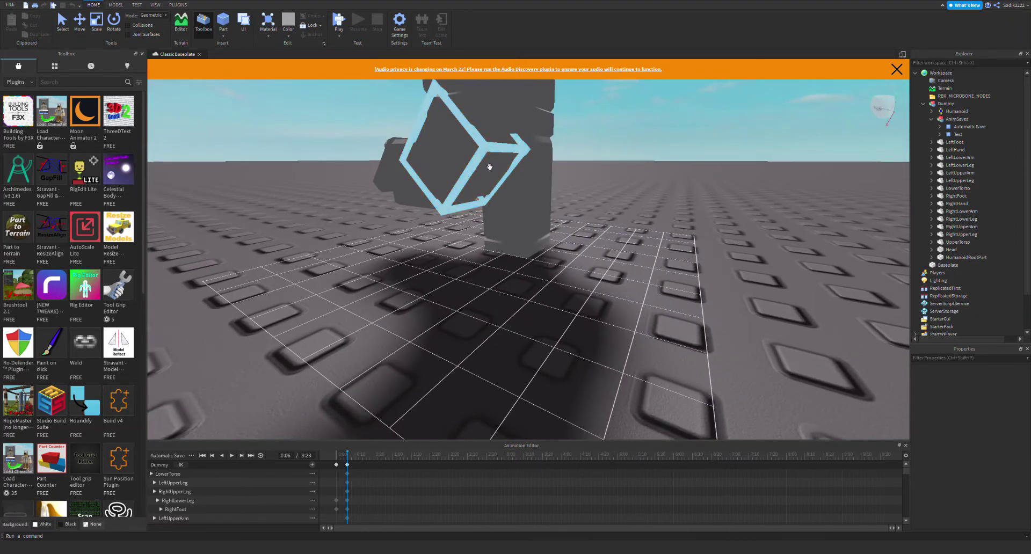
- Try swinging the right lower leg back down beneath the body at 0:06
click(487, 167)
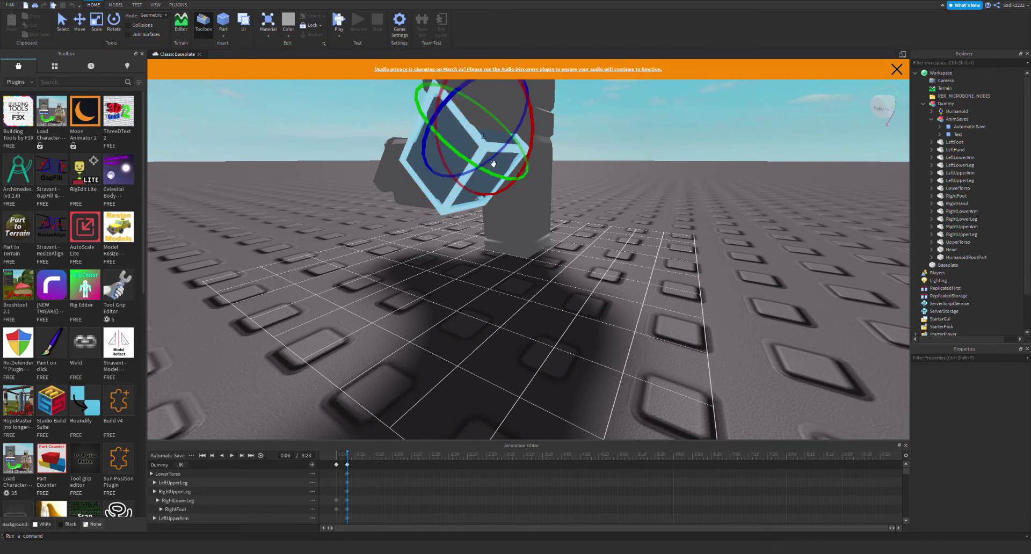
click(803, 295)
scroll(514, 262, down, 4)
right_drag(514, 262, 514, 261)
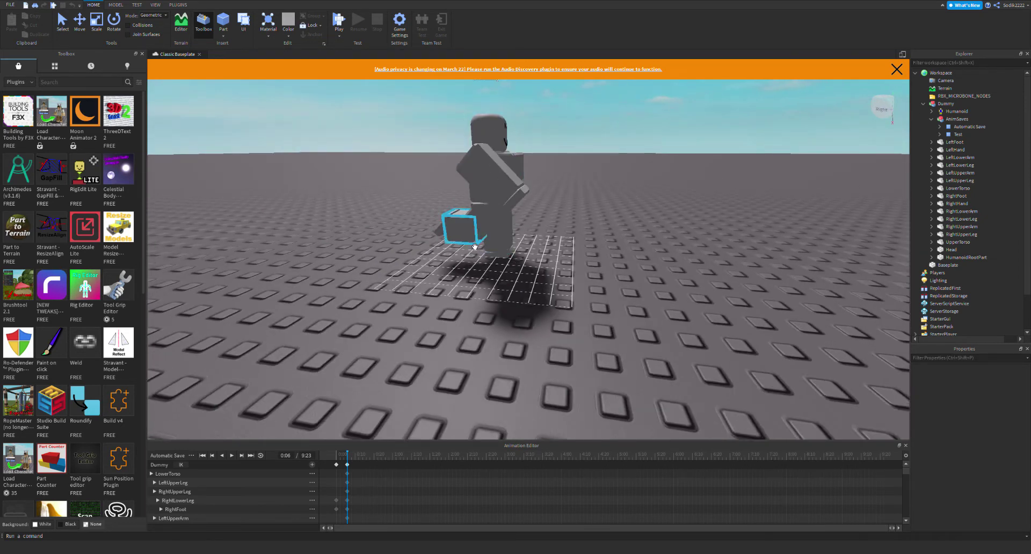
click(474, 247)
drag(518, 194, 437, 153)
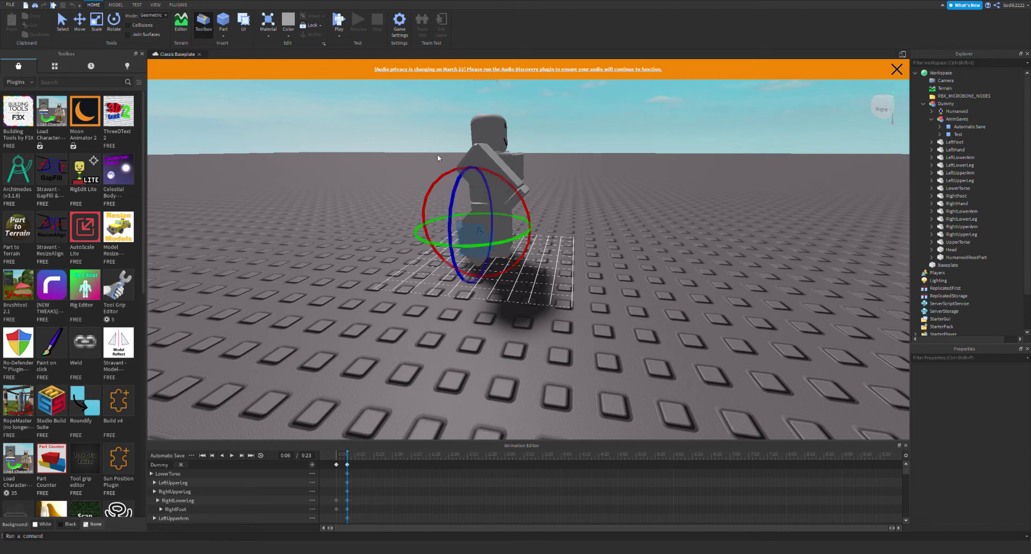
- Try fine-tuning the rotation of the right leg's lower end at 0:06 from closer views
click(695, 233)
right_drag(695, 234, 538, 162)
key(w)
key(w)
click(607, 235)
key(s)
drag(579, 138, 583, 136)
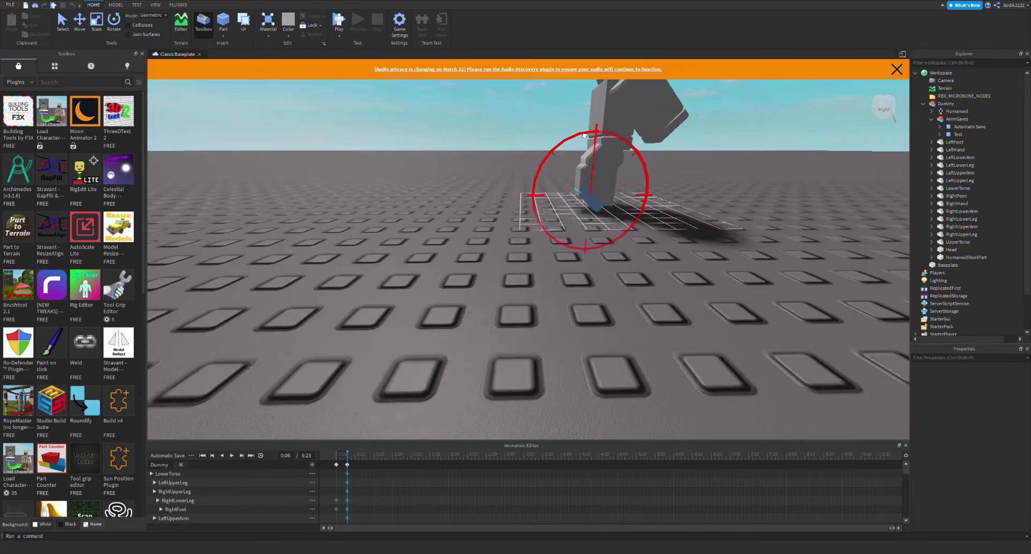
drag(673, 192, 675, 193)
- Delete the animation's keyframes from the timeline to clear the dummy's pose
click(752, 210)
right_drag(753, 211, 755, 209)
key(s)
key(w)
right_drag(689, 245, 688, 245)
key(a)
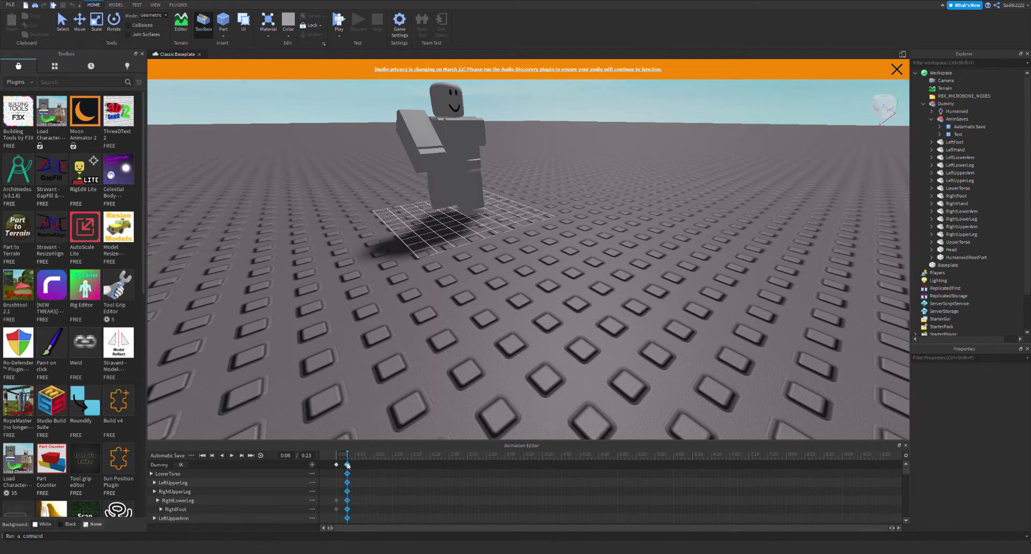
key(Delete)
right_drag(641, 307, 641, 307)
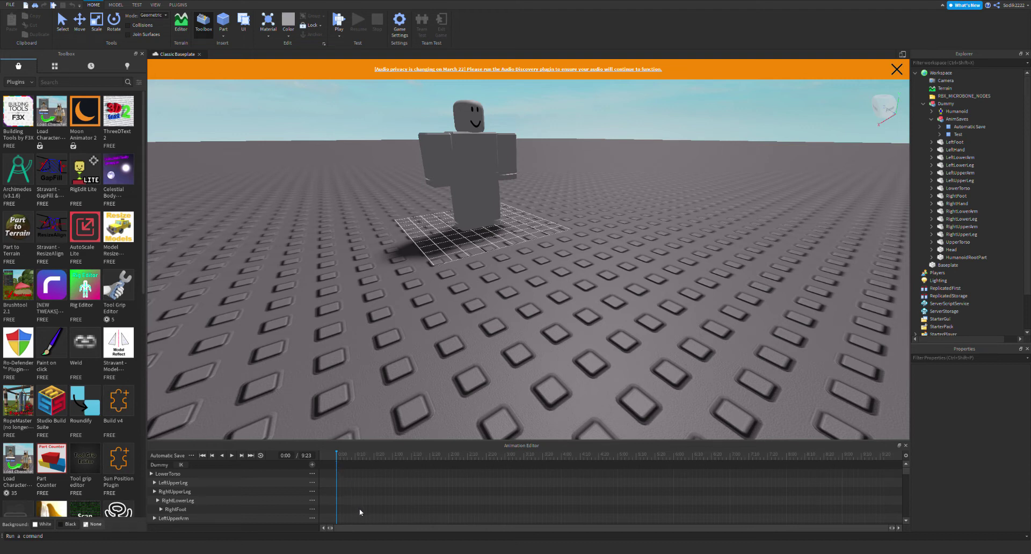
- Undo the keyframe deletions and recent right leg edits to restore the earlier leg animation, and play it back
key(ctrl+z)
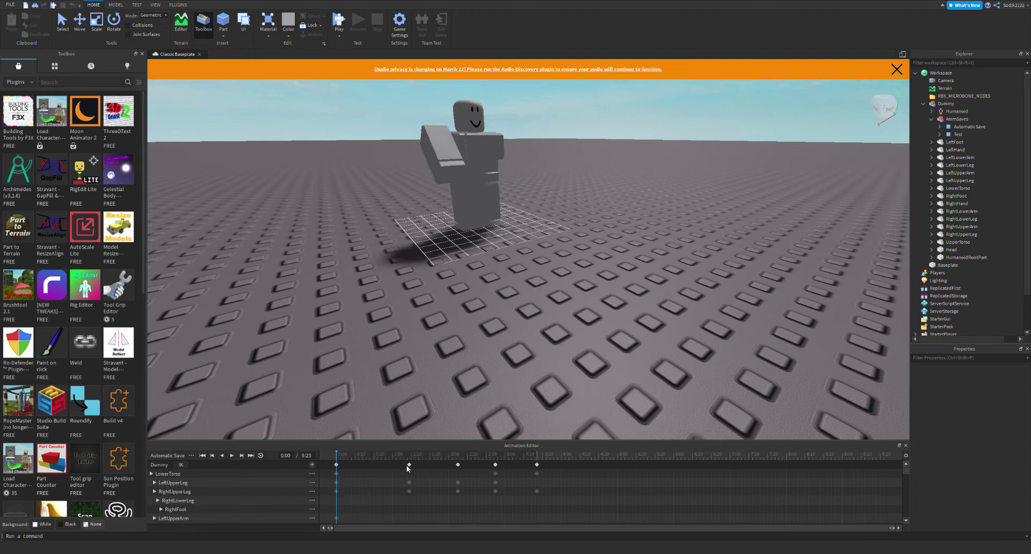
right_drag(636, 366, 636, 366)
key(d)
key(space)
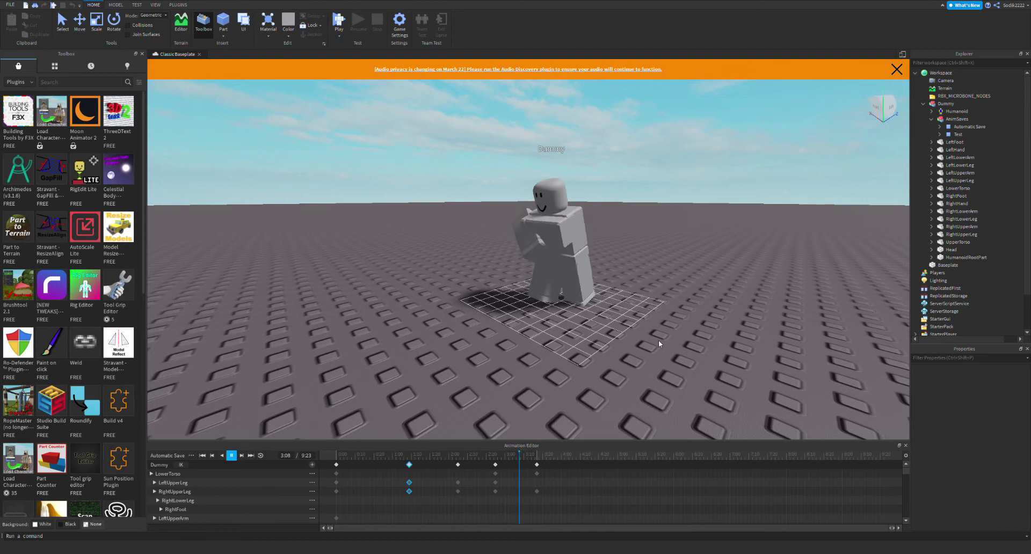
drag(537, 456, 588, 517)
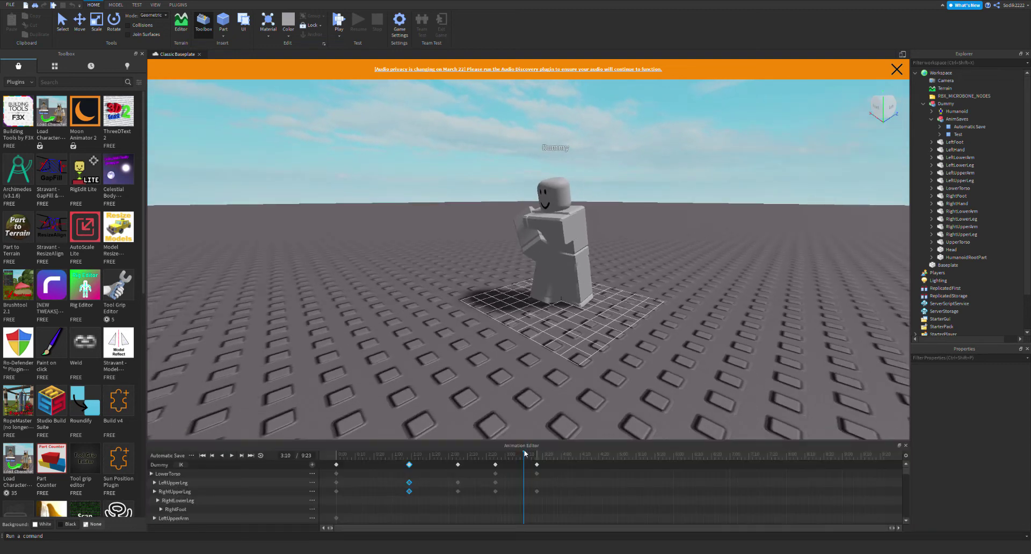
- Move the playhead to 1:00 and rotate the right lower leg at the knee
drag(524, 454, 420, 458)
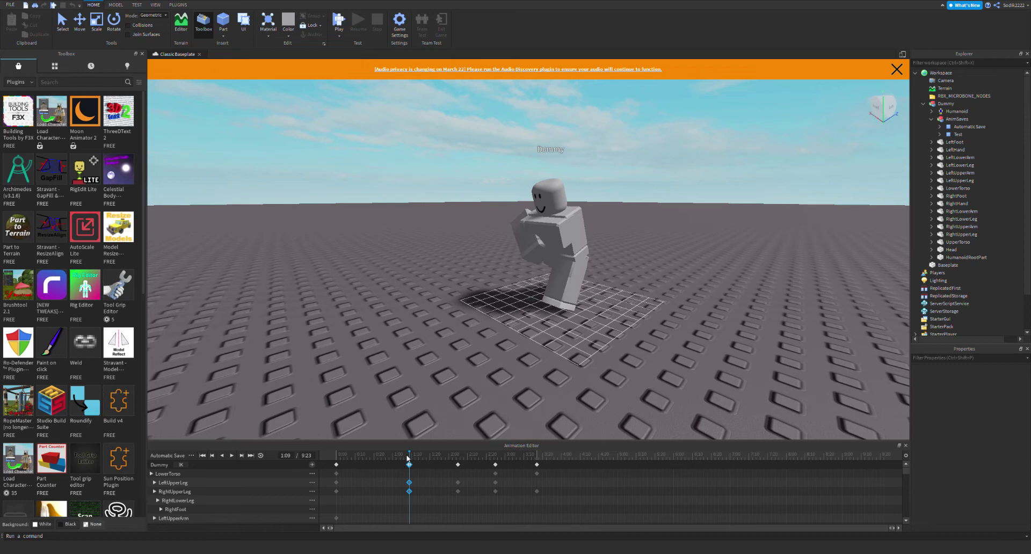
scroll(749, 372, up, 5)
right_drag(531, 297, 284, 175)
click(537, 295)
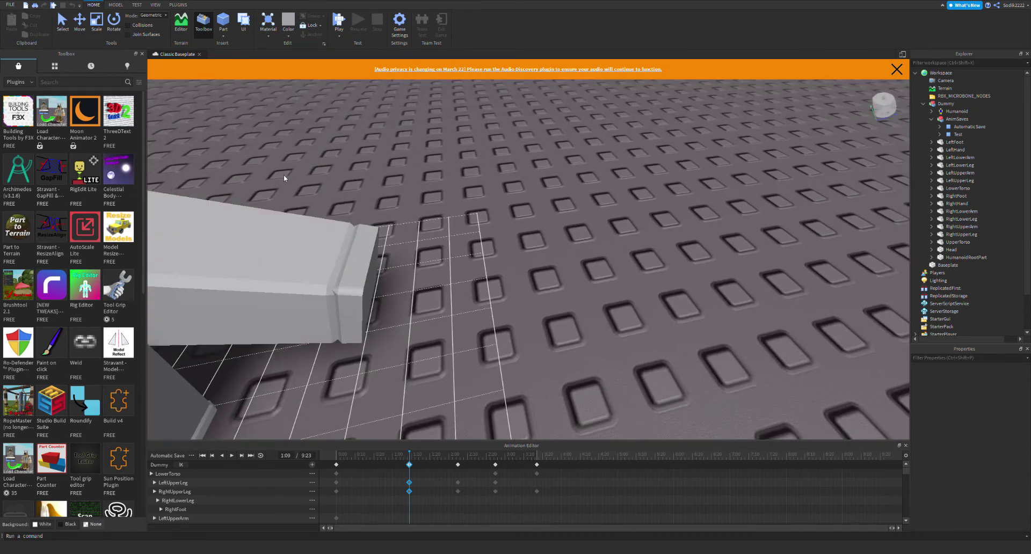
scroll(284, 175, down, 5)
scroll(440, 263, up, 1)
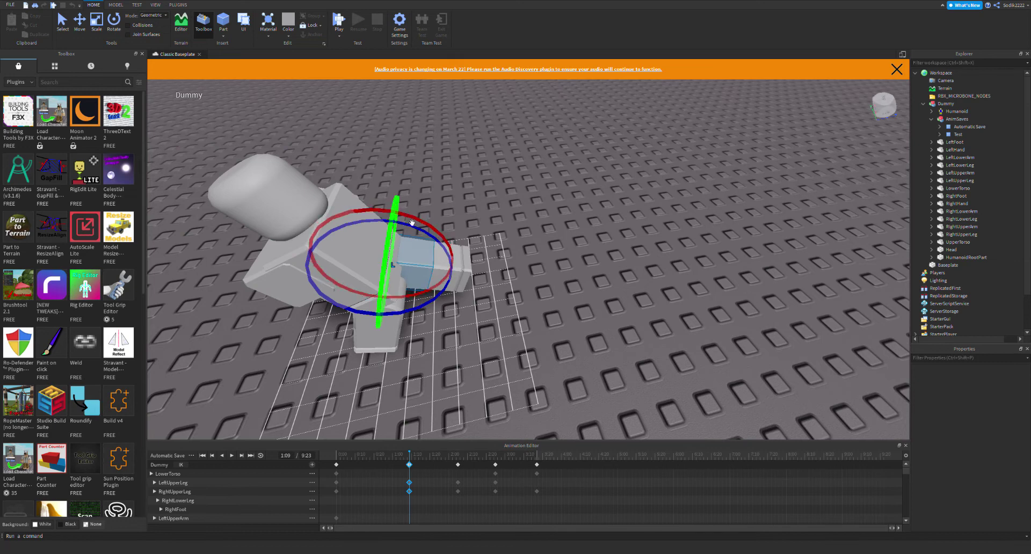
drag(412, 236, 422, 302)
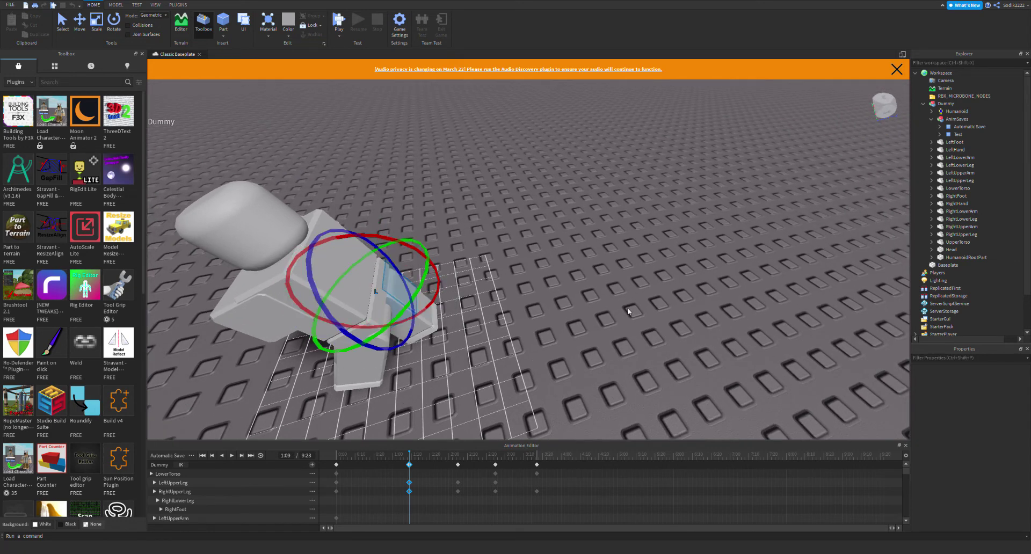
- Refine the right lower leg's rotation at 1:00 from another angle
click(634, 311)
right_drag(636, 312, 627, 285)
click(574, 244)
drag(567, 209, 577, 155)
- Play the animation from a wider view to check the leg motion, pausing it near the end
click(698, 208)
right_drag(698, 207, 728, 316)
scroll(775, 304, down, 4)
scroll(728, 317, up, 2)
click(580, 495)
key(space)
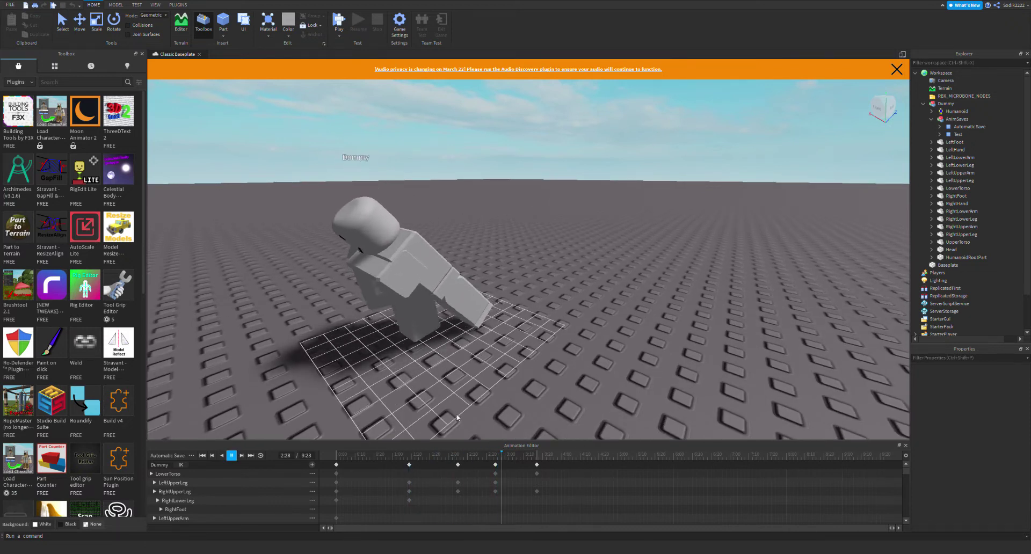
key(space)
- Move the playhead to 2:25 and adjust the backward-stretched leg's rotation from the side
drag(528, 453, 495, 453)
scroll(537, 409, up, 3)
right_drag(537, 402, 537, 402)
scroll(536, 400, down, 6)
click(416, 288)
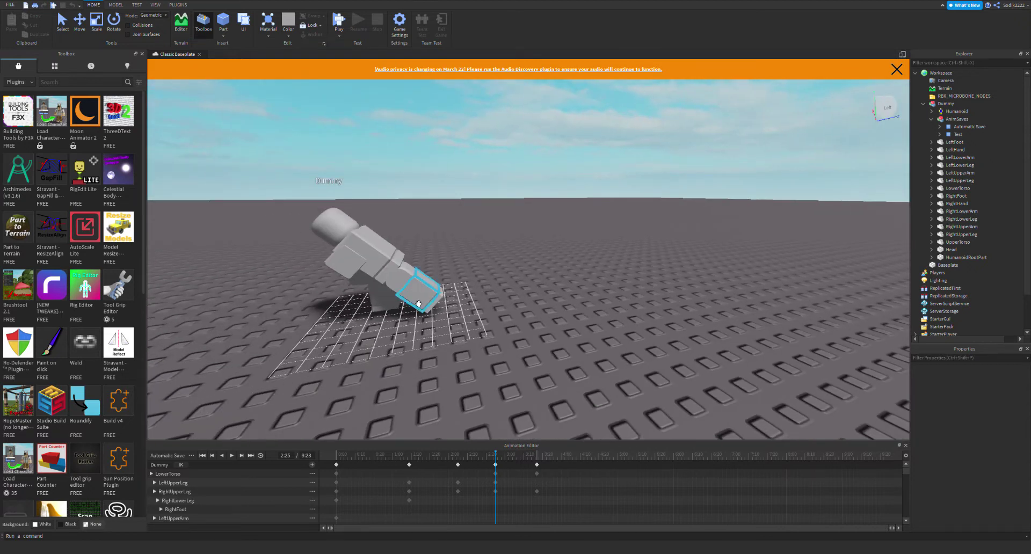
drag(405, 223, 438, 258)
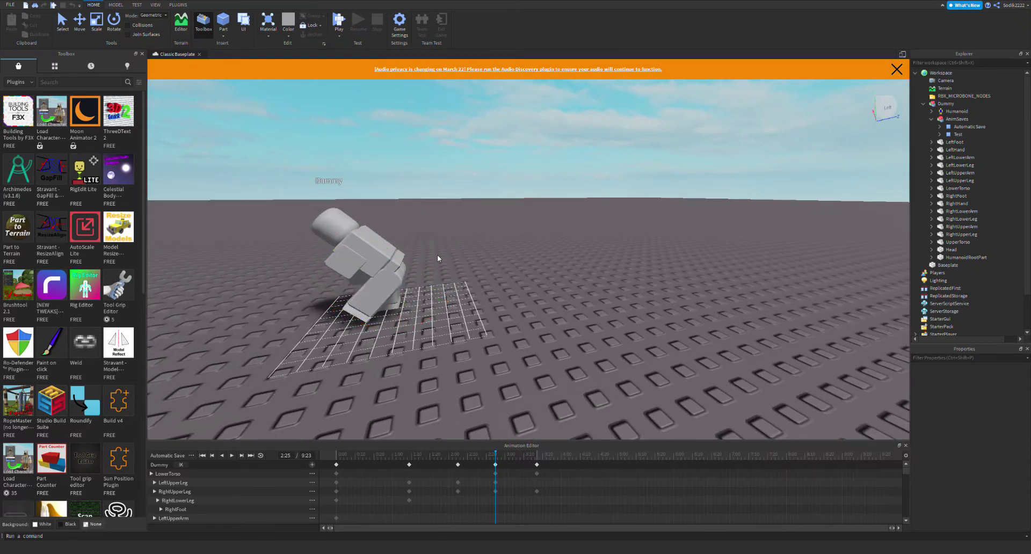
click(413, 291)
drag(413, 216, 357, 213)
- Bend the right lower leg at 2:25, rotating it from behind and from a second angle
key(w)
right_drag(568, 270, 616, 276)
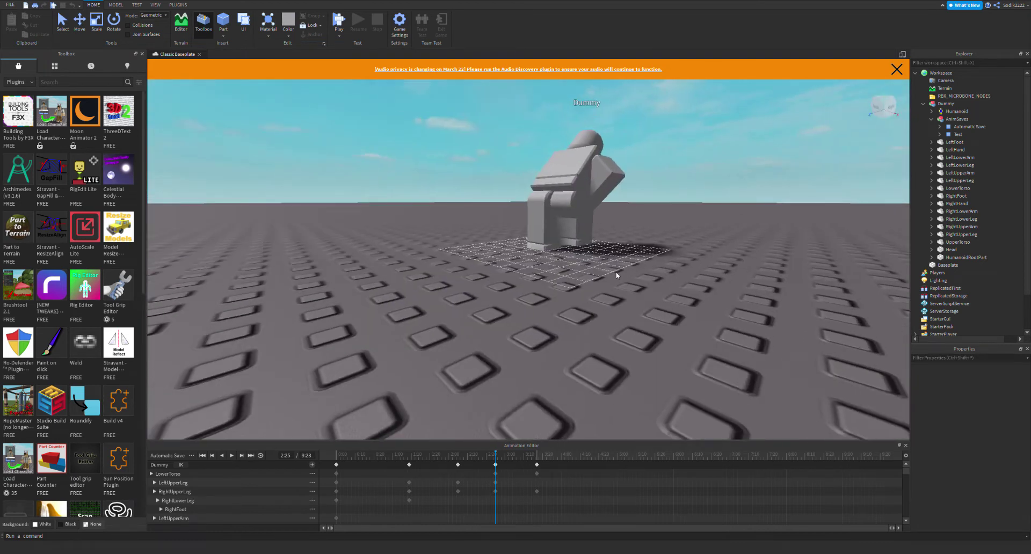
click(564, 211)
mouse_move(554, 156)
mouse_down()
mouse_move(553, 144)
mouse_move(562, 149)
mouse_move(544, 142)
mouse_up()
right_drag(724, 260, 616, 289)
key(w)
click(495, 304)
drag(469, 228, 541, 261)
- Play the animation from the dummy's right side to review the bent leg
click(748, 352)
right_drag(749, 352, 749, 352)
key(s)
key(space)
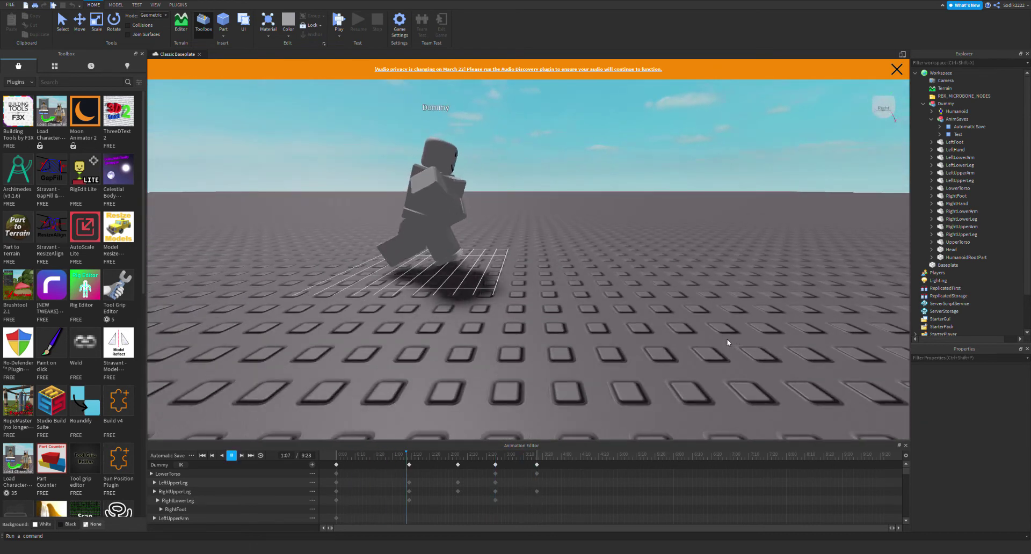
key(space)
- Rotate the right lower leg at 2:15 to add an in-between leg pose
key(w)
right_drag(643, 314, 692, 255)
key(s)
click(643, 258)
drag(677, 220, 667, 199)
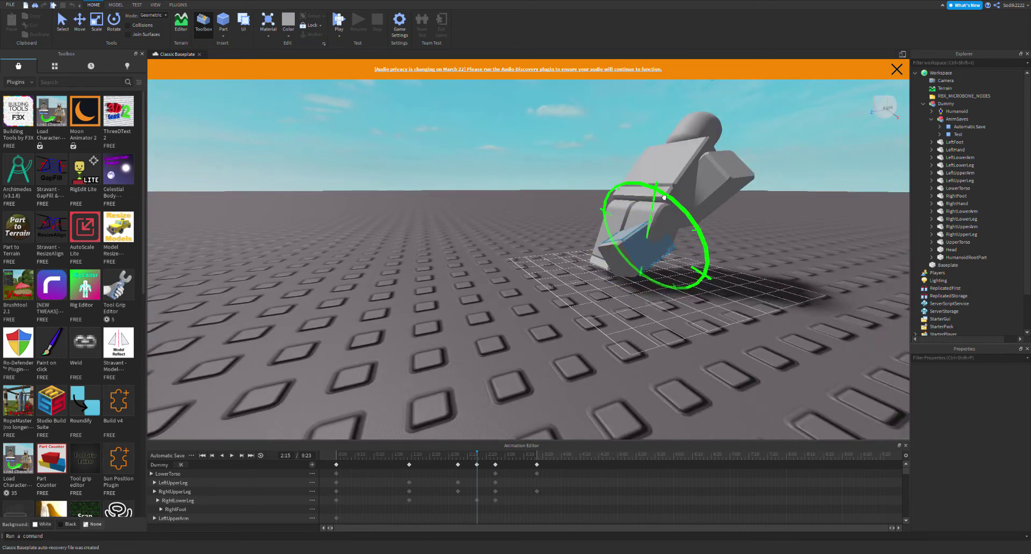
click(651, 246)
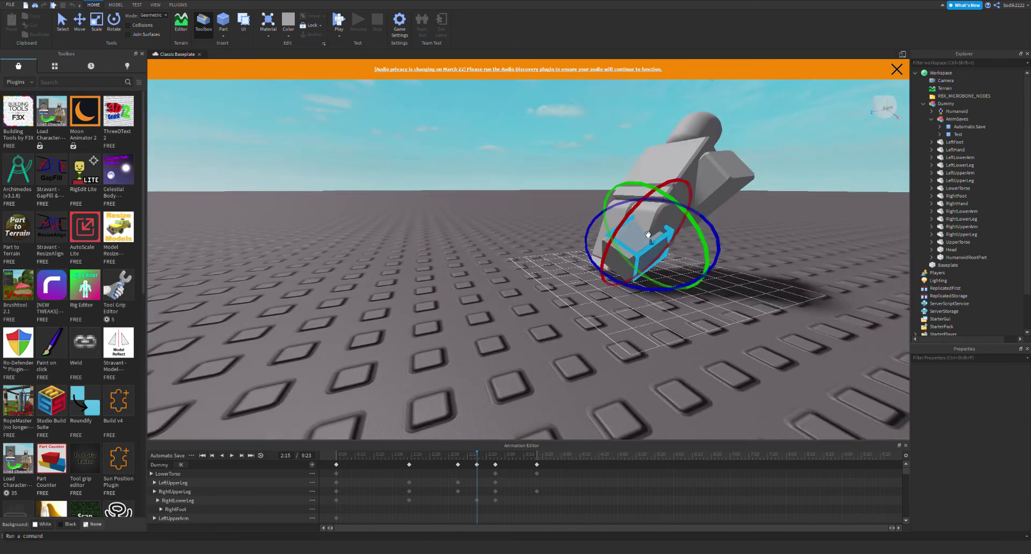
drag(657, 198, 630, 194)
- Play the animation back from several angles to check the in-between pose at 2:15
click(771, 309)
key(s)
right_drag(770, 308, 770, 308)
key(space)
key(w)
key(space)
key(s)
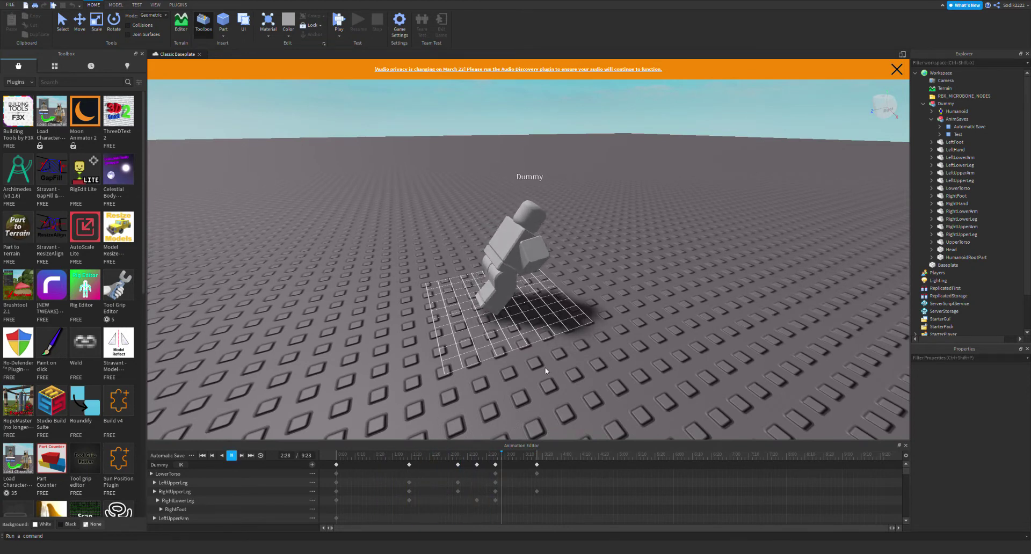
key(space)
- Move the playhead to 2:05 and rotate the right lower leg from a close rear view
click(495, 455)
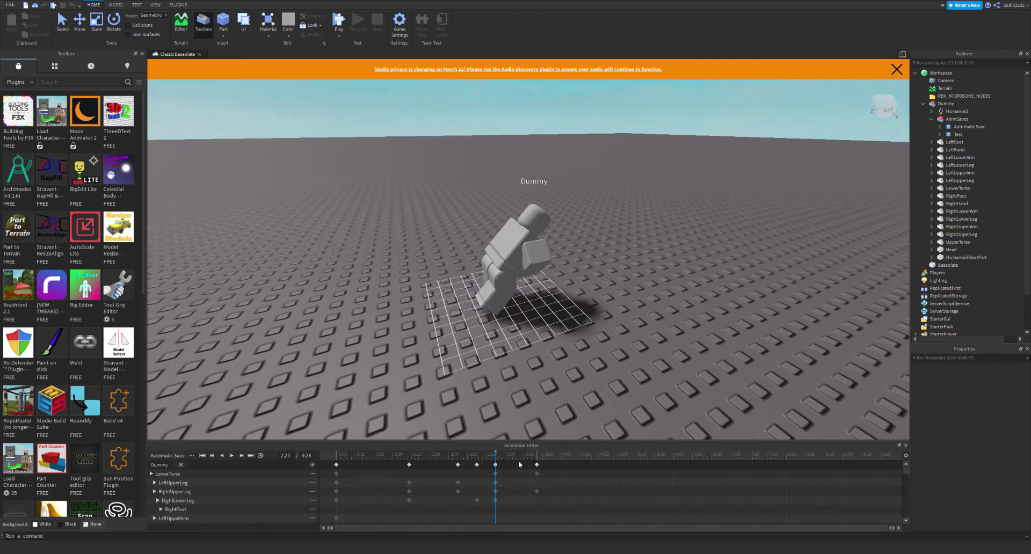
click(476, 454)
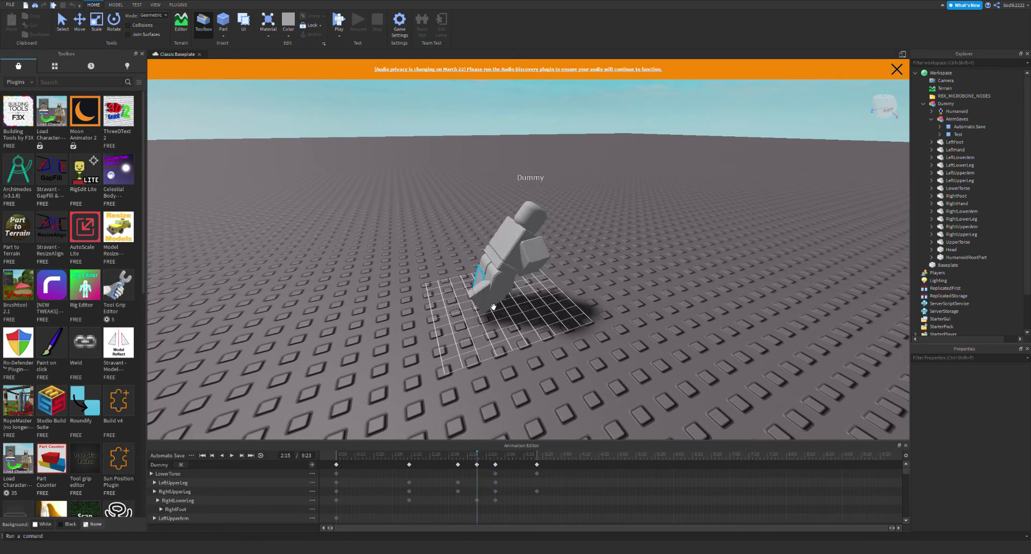
click(459, 454)
key(a)
right_drag(687, 423, 686, 423)
key(w)
click(626, 383)
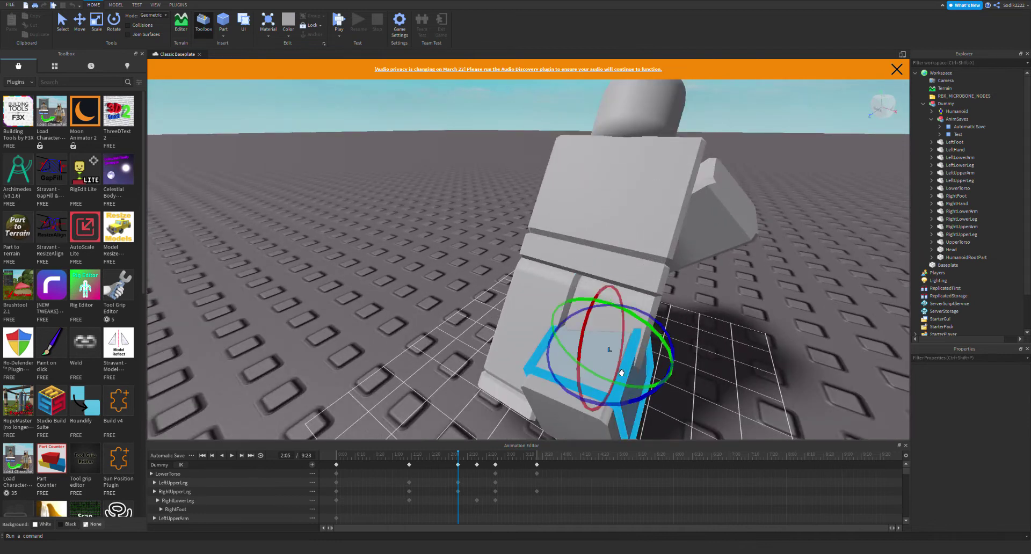
drag(651, 324, 672, 363)
- Play back the updated animation and inspect the right lower leg's pose at 2:25
scroll(687, 359, down, 8)
key(space)
key(space)
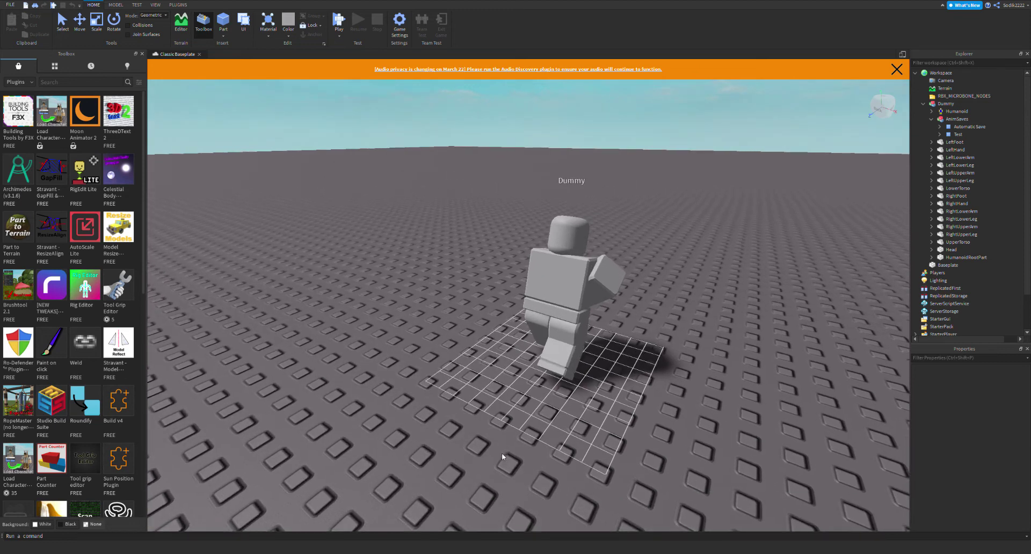
drag(523, 454, 505, 457)
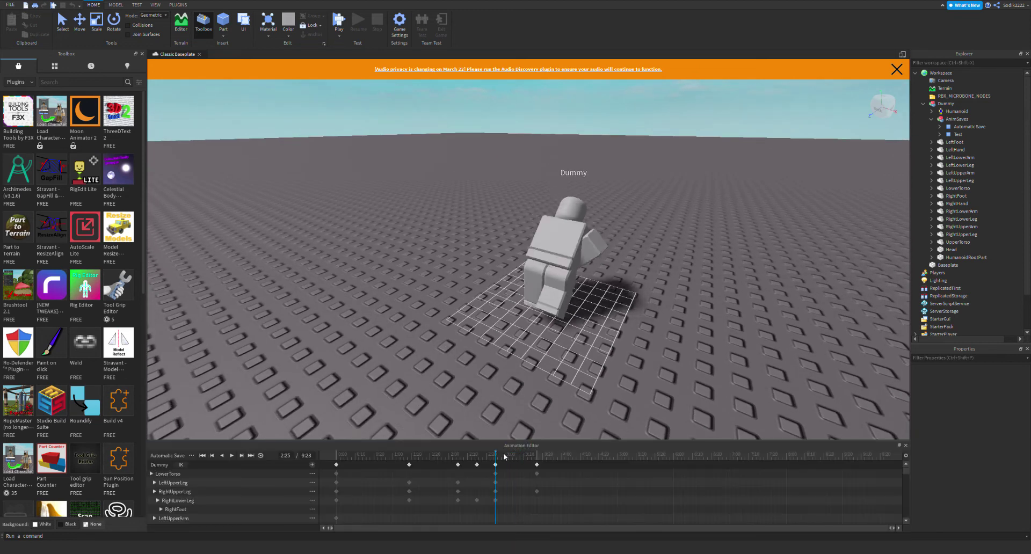
scroll(560, 326, up, 5)
click(531, 336)
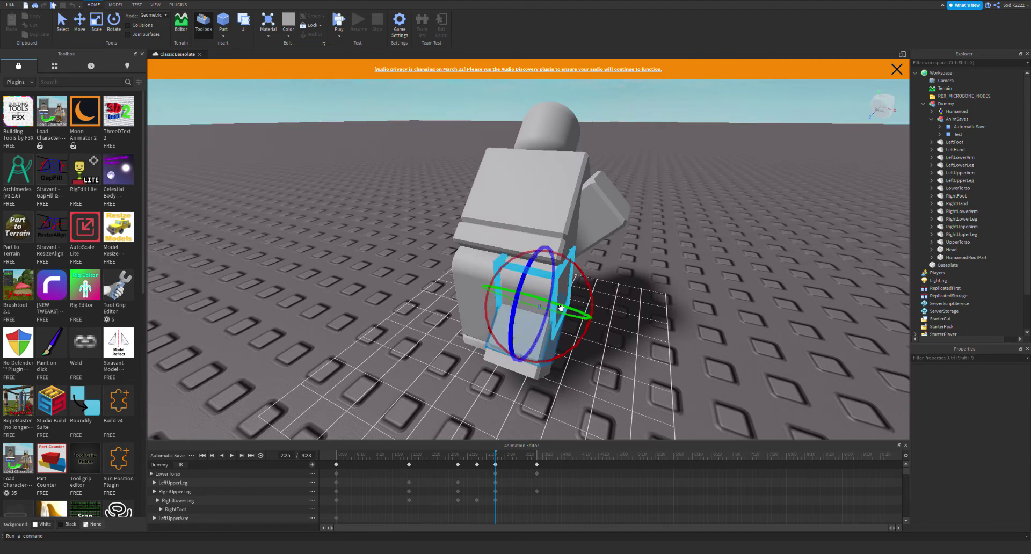
key(space)
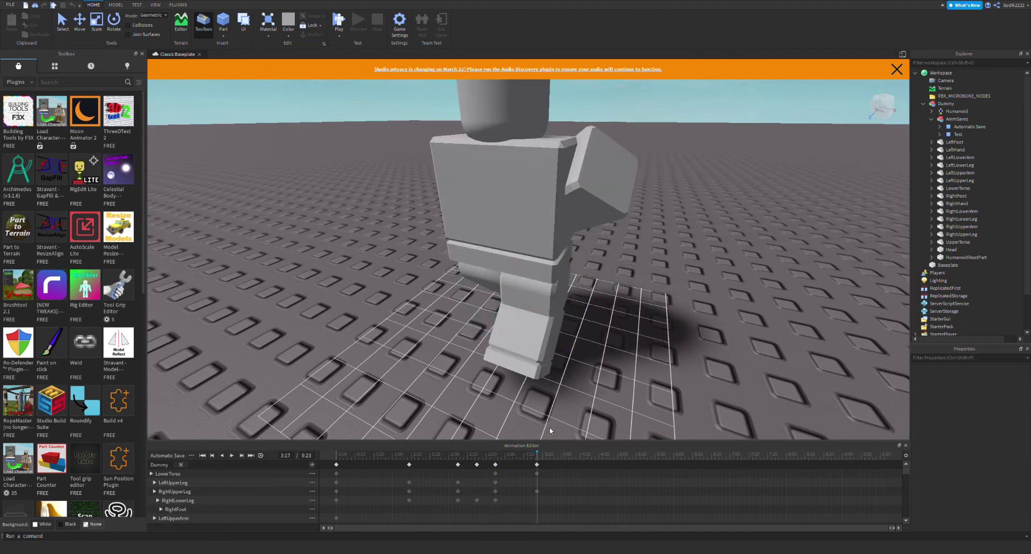
- Try reposing the right leg at the 3:17 keyframe by rotating its segments
click(524, 323)
drag(537, 316, 490, 285)
right_drag(489, 286, 587, 278)
click(553, 260)
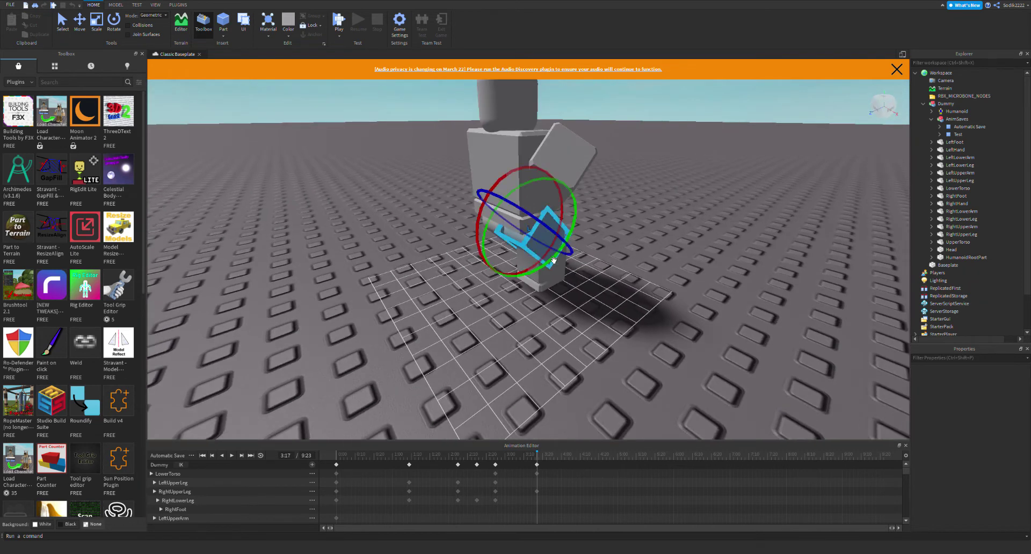
drag(498, 183, 553, 188)
click(541, 264)
click(506, 275)
drag(522, 282, 569, 263)
- Delete the 3:17 keyframes and play the shortened animation from the side and from behind
click(596, 298)
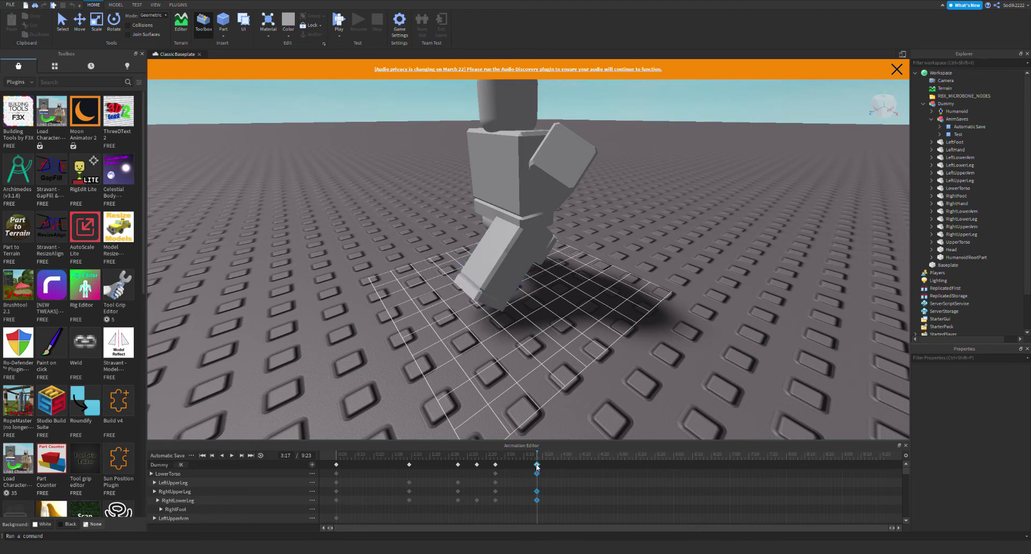
key(Delete)
key(space)
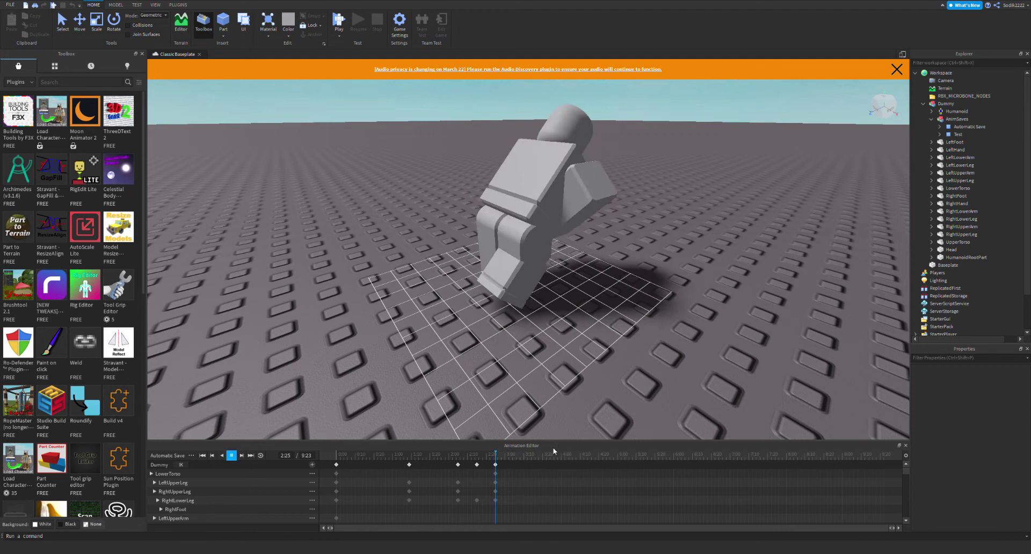
right_drag(591, 424, 591, 424)
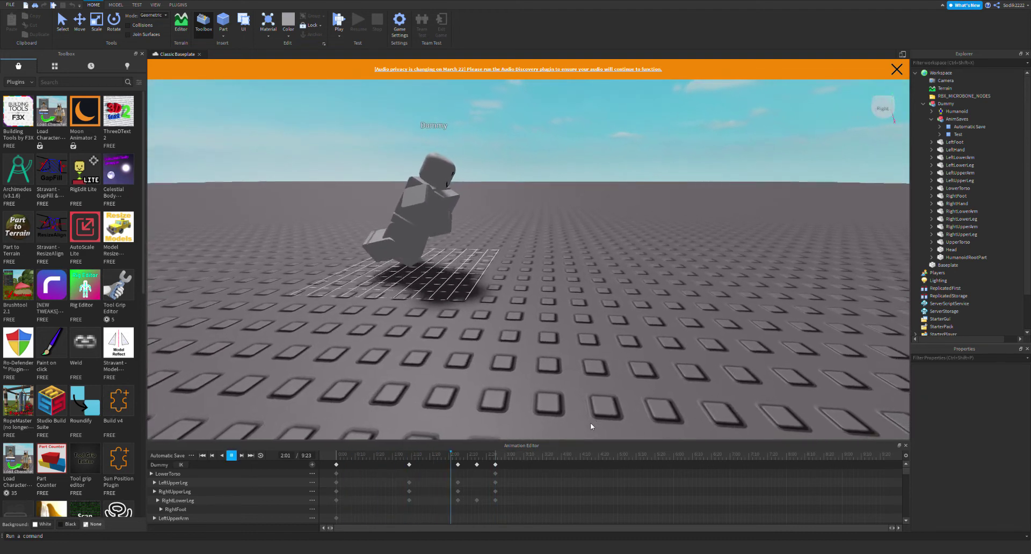
right_drag(535, 369, 541, 367)
scroll(541, 367, up, 3)
key(space)
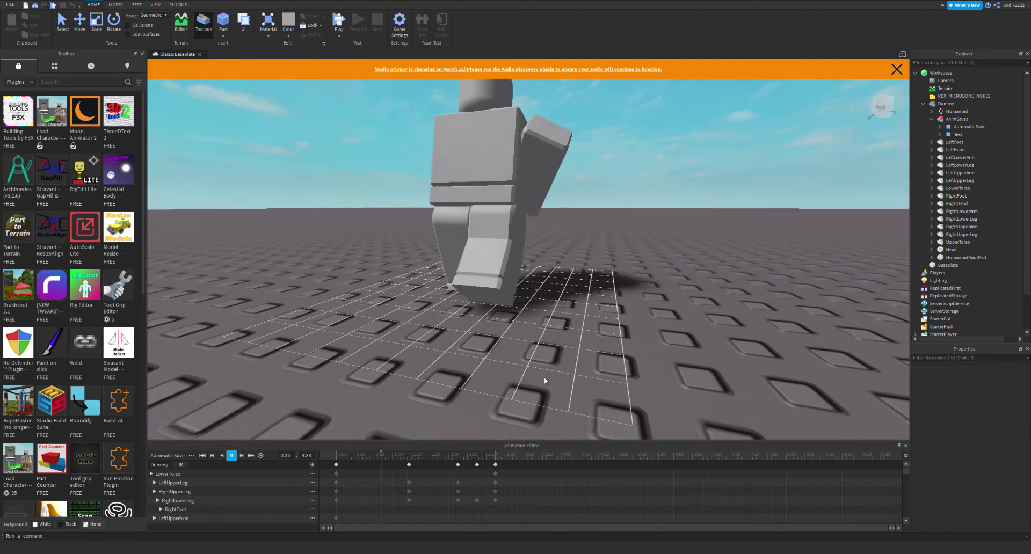
- Delete all keyframes from the timeline, and undo back past the earlier right lower leg keyframing
key(space)
drag(343, 478, 511, 528)
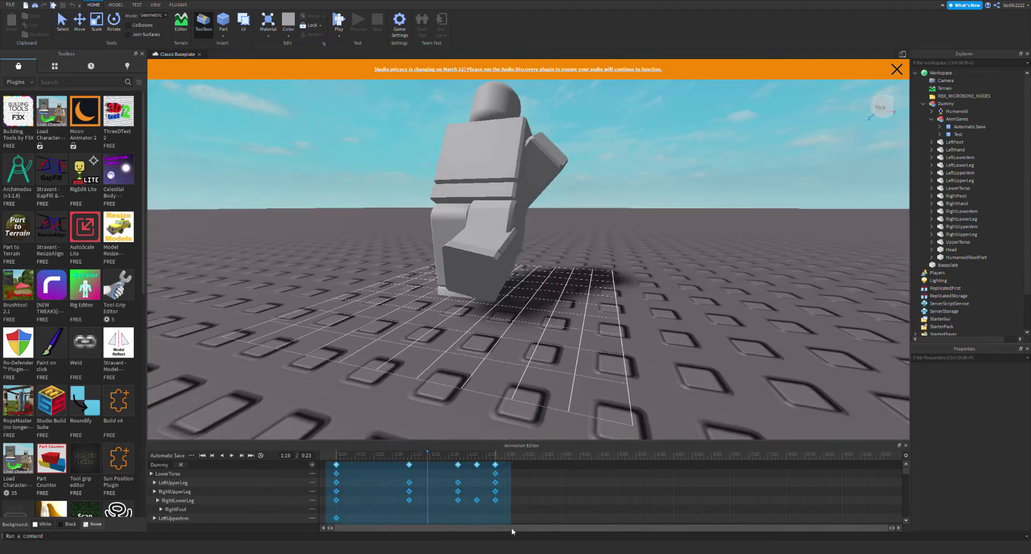
key(Delete)
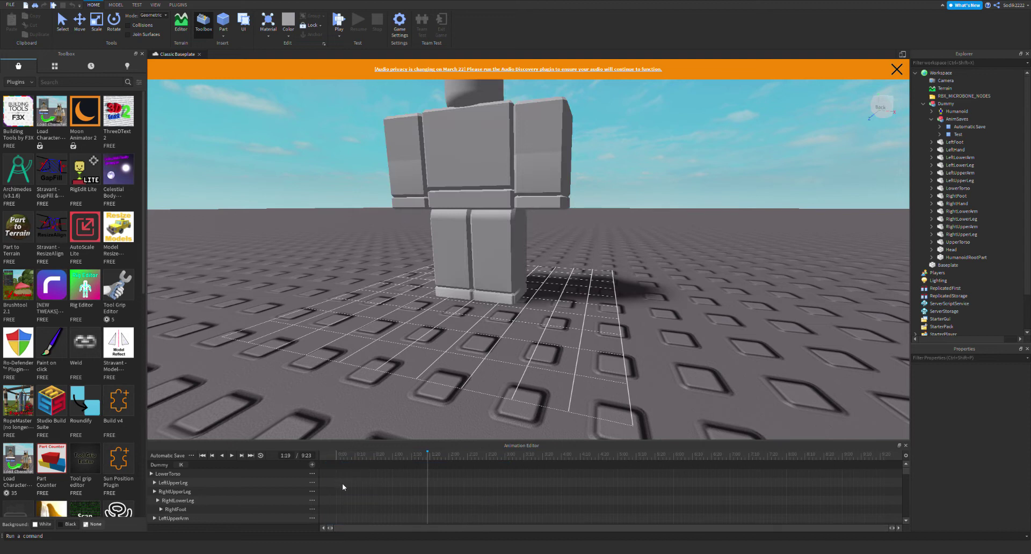
key(ctrl+z)
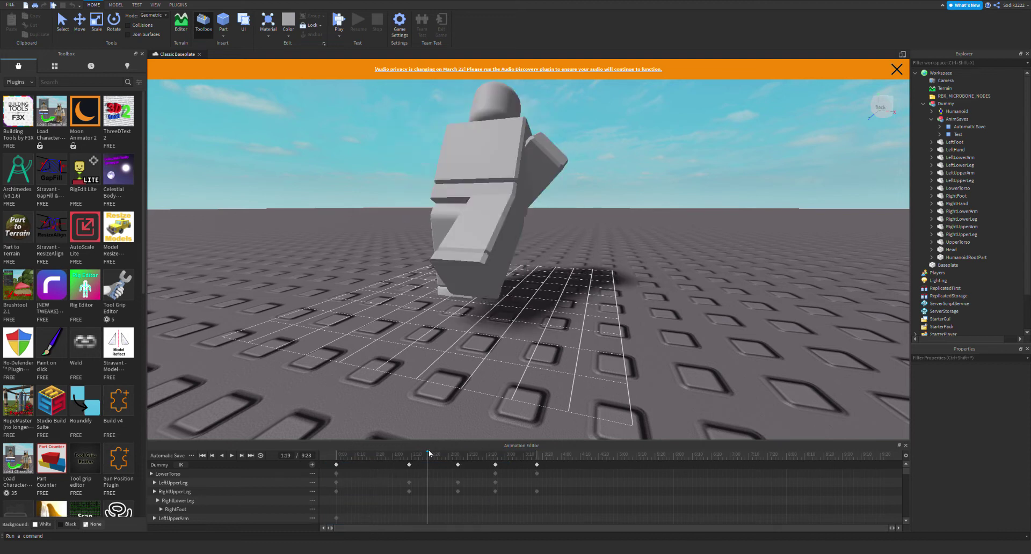
- Play from 0:00, pause just before the second keyframe, and rotate the right lower leg backward into a bend
drag(428, 451, 340, 454)
key(space)
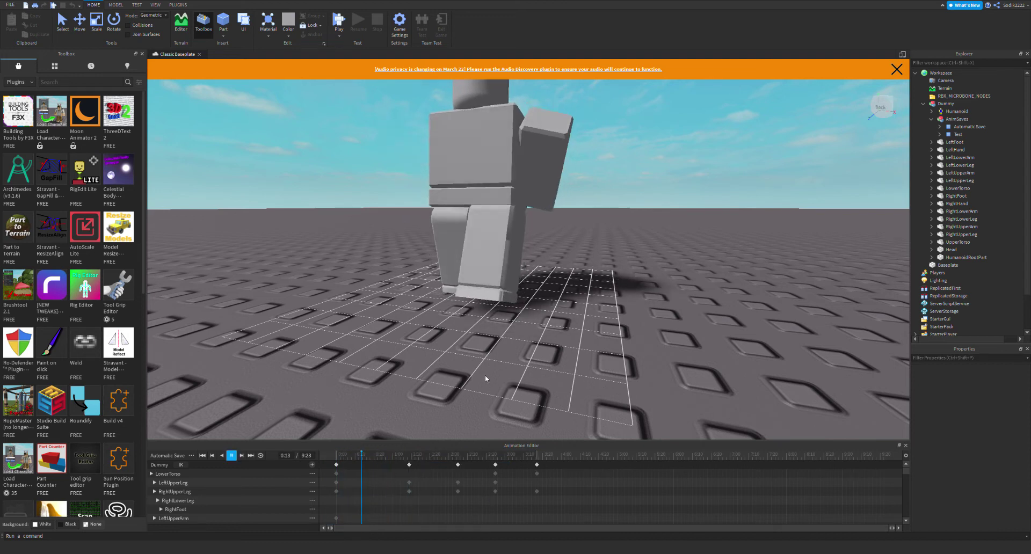
key(space)
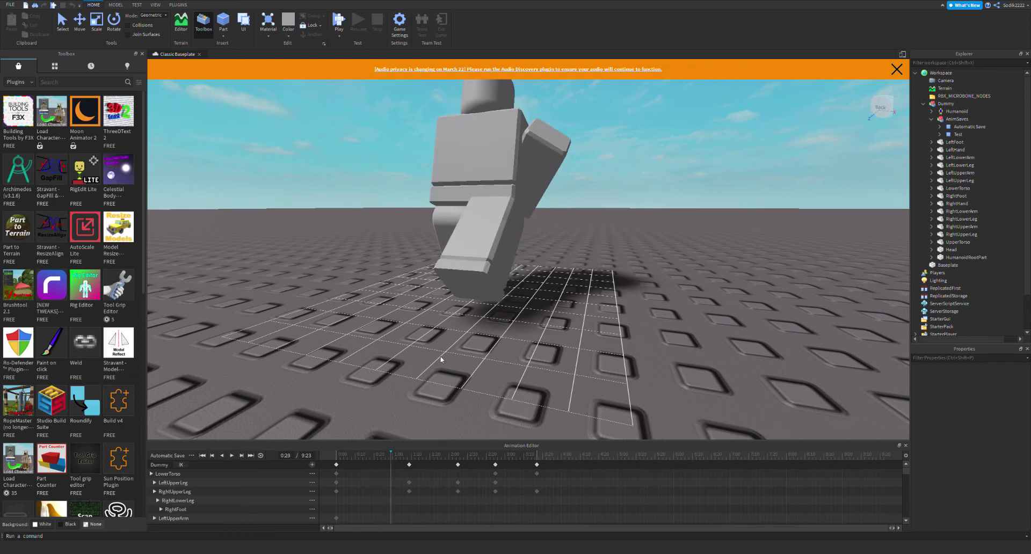
click(511, 226)
click(415, 229)
click(471, 228)
drag(465, 211, 464, 241)
click(673, 288)
- Play the animation from the side to check the new right lower leg bend
right_drag(673, 287, 673, 288)
scroll(674, 288, down, 4)
scroll(674, 288, down, 1)
right_drag(611, 272, 611, 271)
scroll(612, 271, up, 4)
key(space)
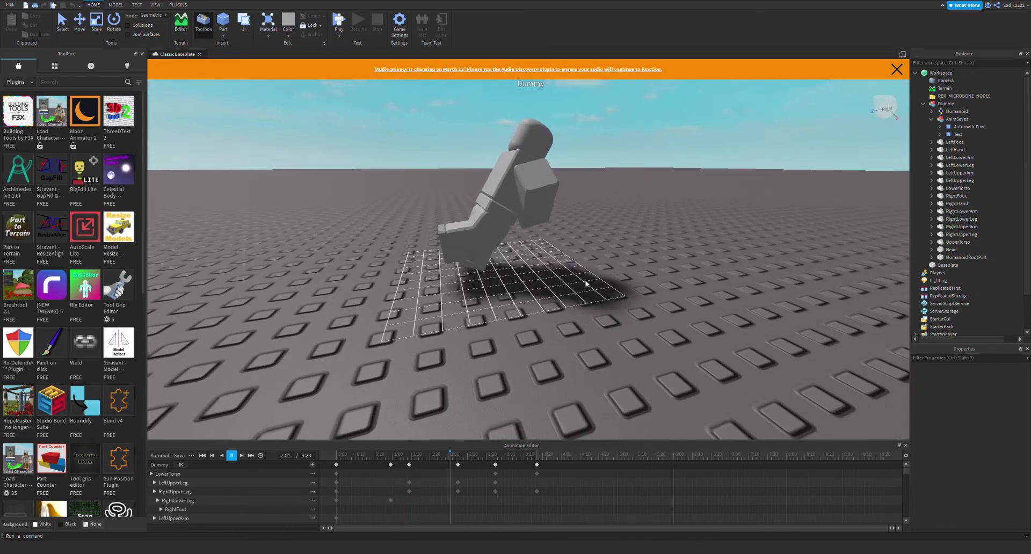
key(space)
right_drag(637, 298, 637, 299)
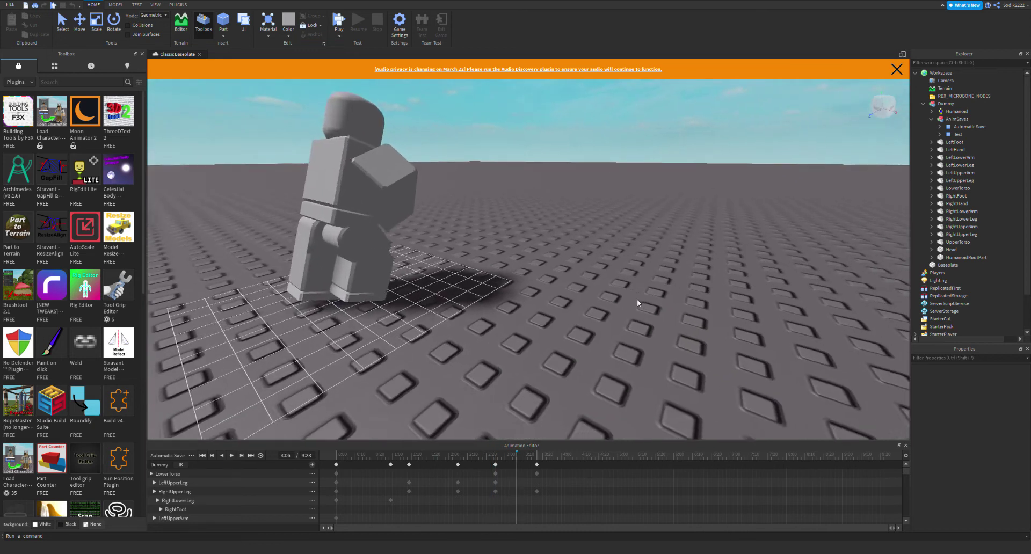
- Move the playhead to 2:25 and rotate the upper legs, working from both sides of the dummy
scroll(637, 299, down, 4)
drag(517, 454, 495, 455)
scroll(659, 382, up, 5)
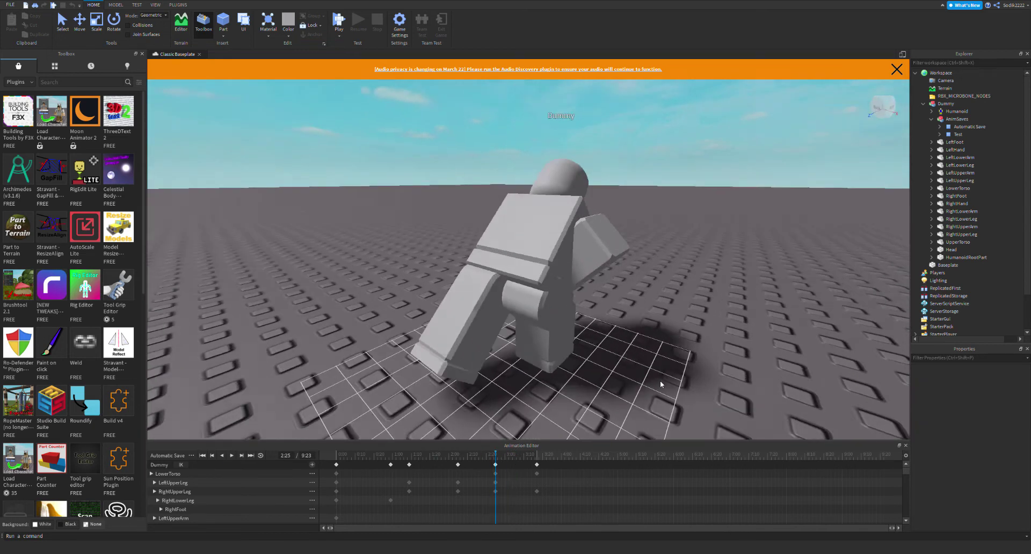
click(388, 291)
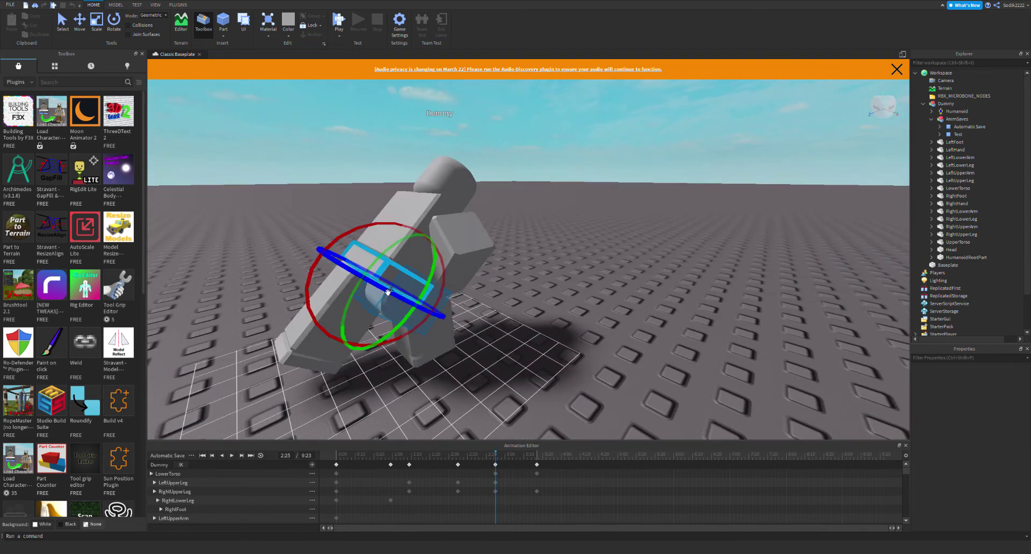
drag(344, 241, 391, 232)
click(664, 312)
right_drag(664, 311, 663, 311)
key(a)
click(725, 264)
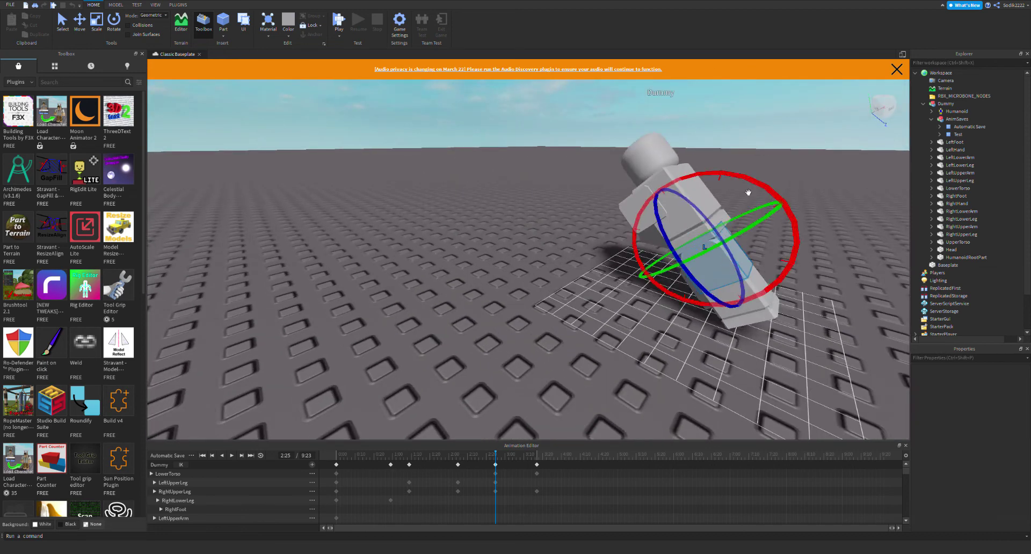
drag(745, 191, 770, 224)
click(832, 314)
- Play through to 3:17, keyframe the right lower leg's pose there, and replay the animation
key(d)
right_drag(817, 327, 818, 327)
key(space)
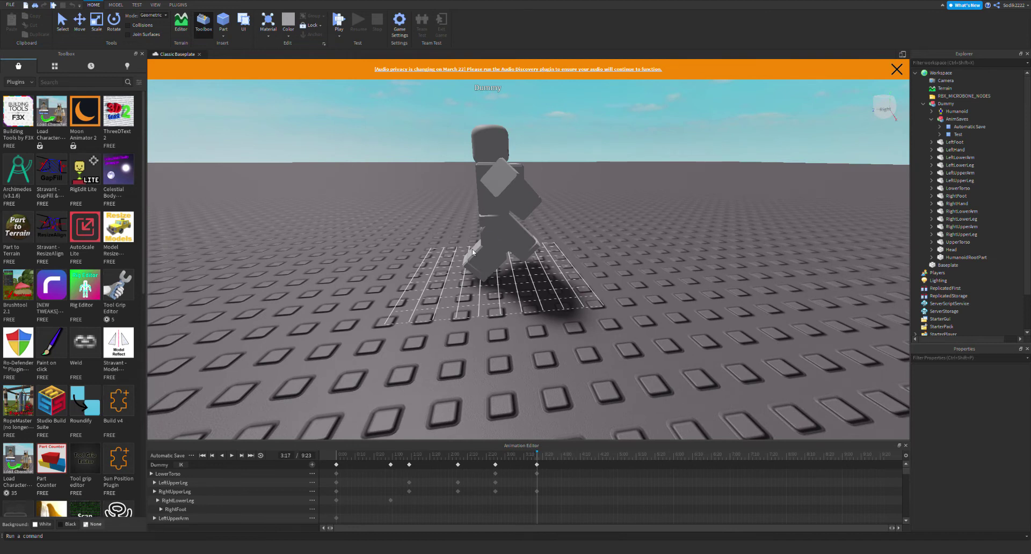
click(482, 257)
key(space)
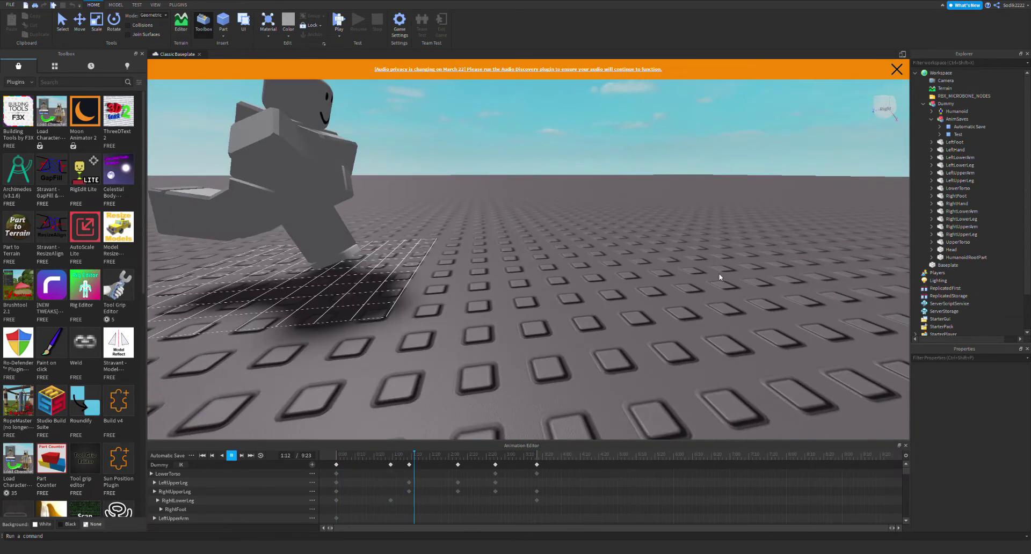
key(space)
- Move the playhead to 0:00 and rotate the leg segments to adjust the starting pose
drag(460, 456, 334, 456)
key(a)
right_drag(483, 398, 559, 385)
key(s)
click(478, 268)
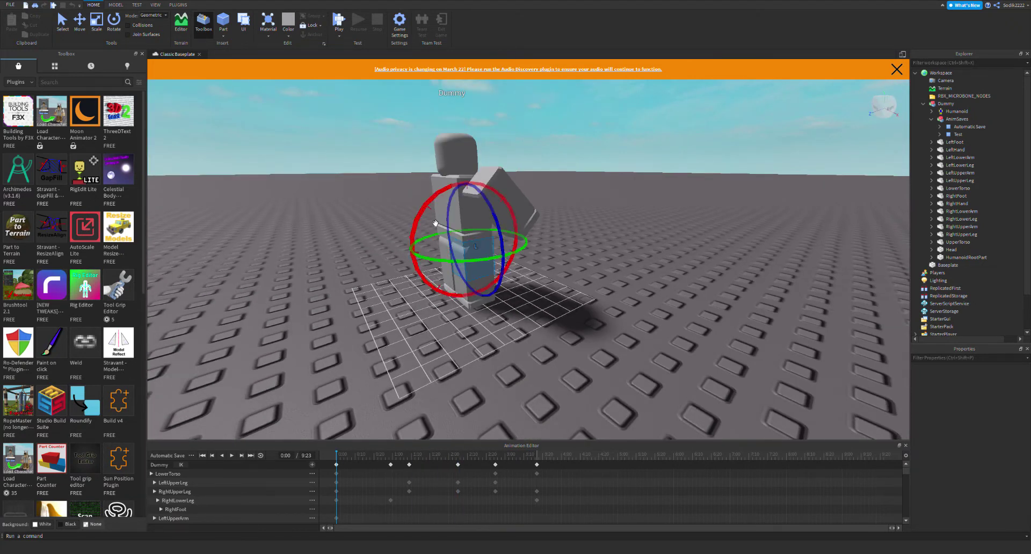
drag(430, 203, 458, 197)
click(501, 299)
click(458, 288)
drag(412, 232, 442, 220)
click(683, 342)
- Replay the animation from the side, move the playhead to 2:25, and keyframe the right lower leg
key(d)
right_drag(690, 343, 683, 343)
key(space)
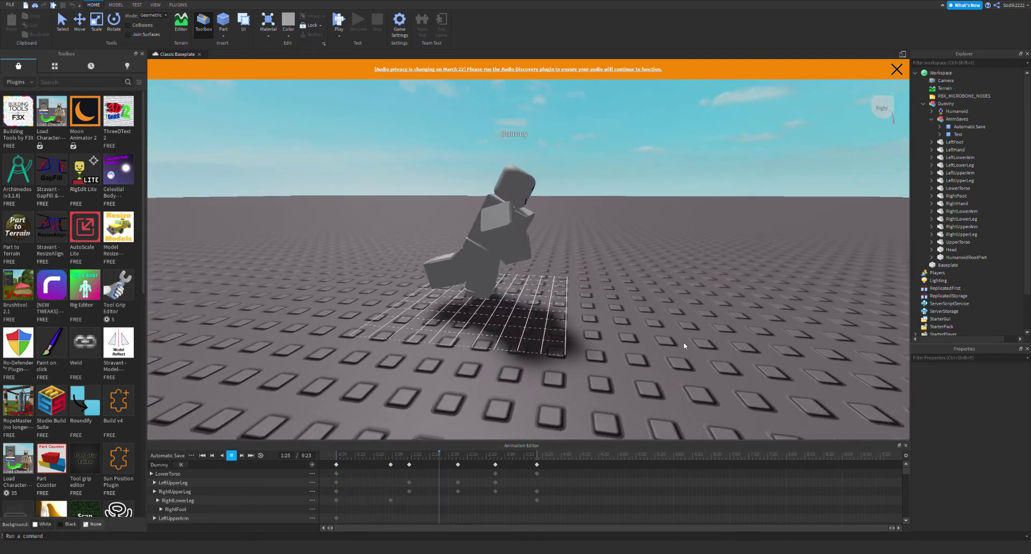
key(space)
drag(372, 455, 495, 459)
click(482, 284)
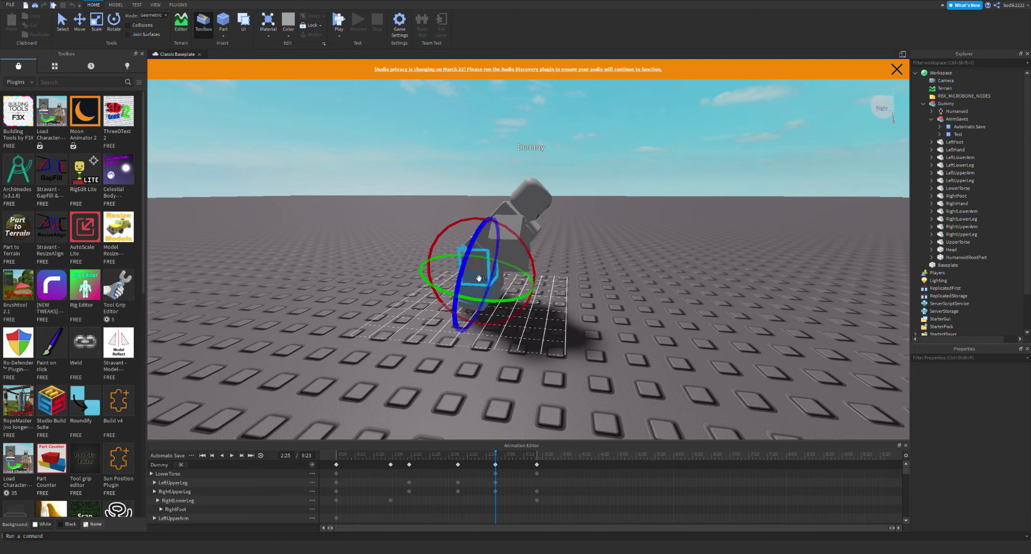
- Play the updated animation from the side with looping turned on, and stop it
key(space)
right_drag(724, 324, 724, 325)
key(d)
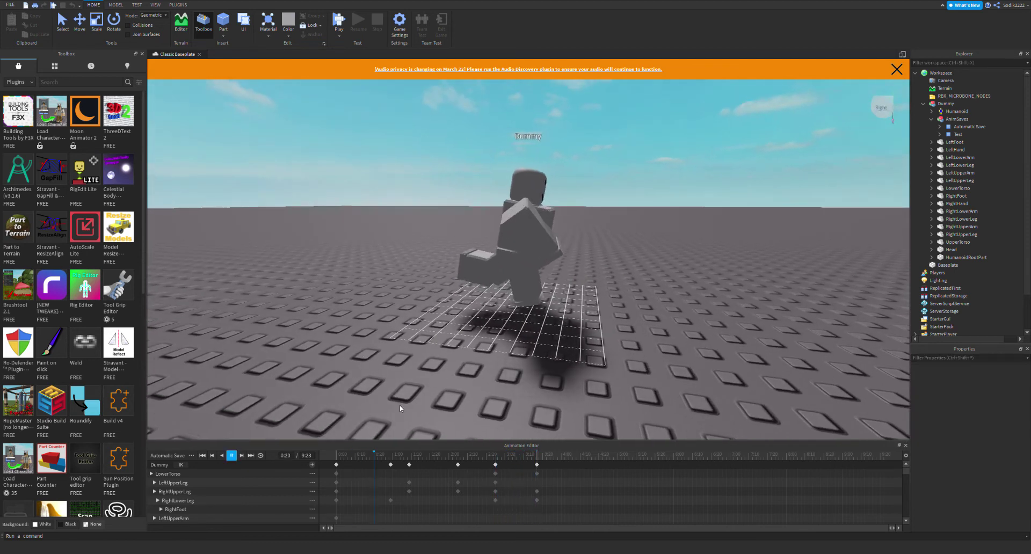
click(261, 455)
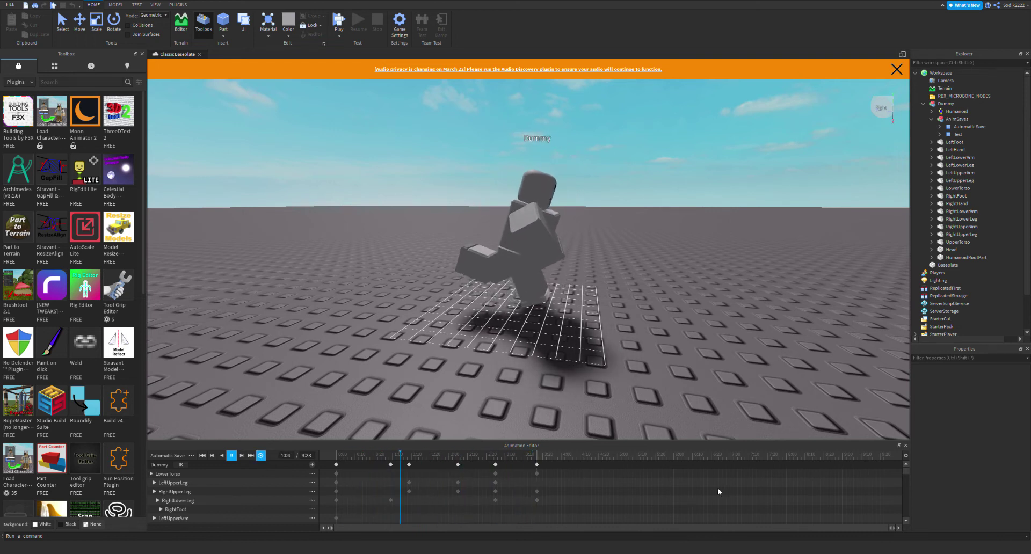
key(space)
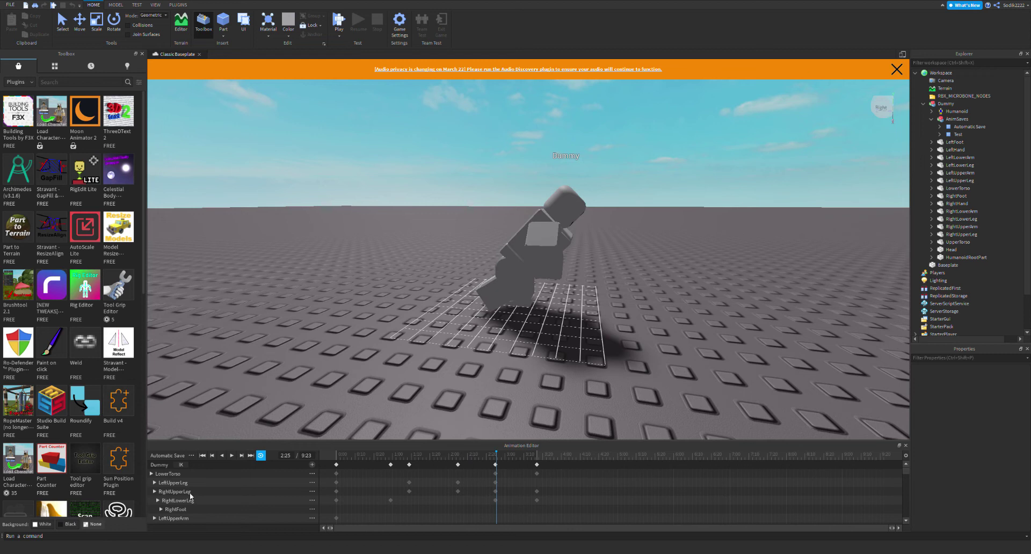
- Copy the 0:00 keyframes, delete the 3:17 keyframes, and paste the copied pose at 3:12
drag(338, 465, 332, 525)
drag(497, 456, 559, 455)
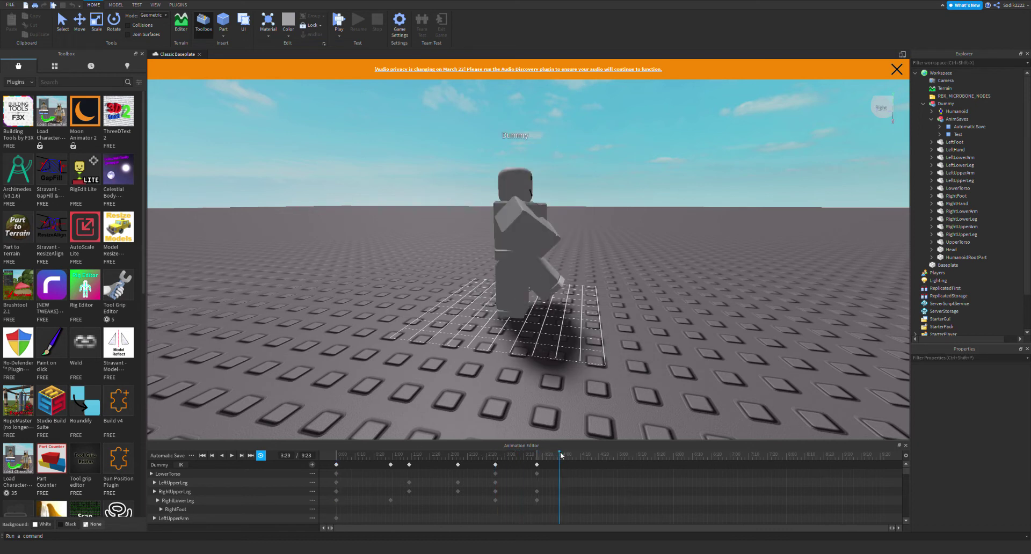
drag(560, 455, 549, 460)
key(Delete)
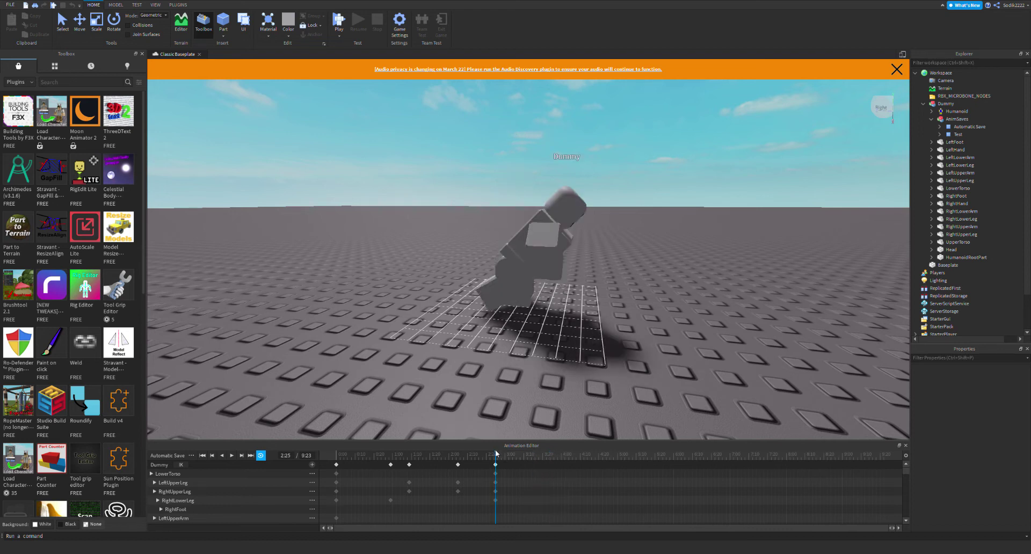
key(space)
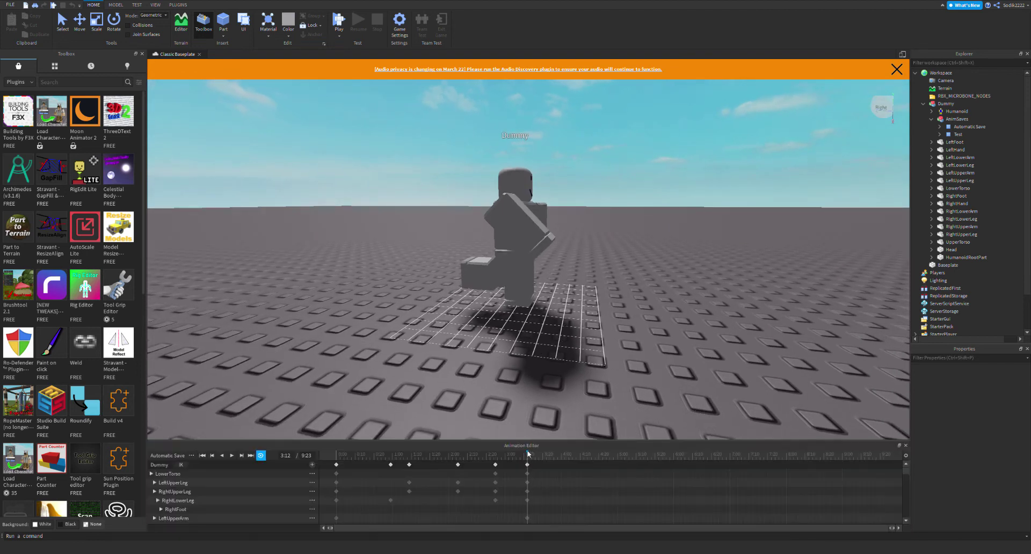
- Play the looping animation and watch the dummy's walk closer from the side
key(space)
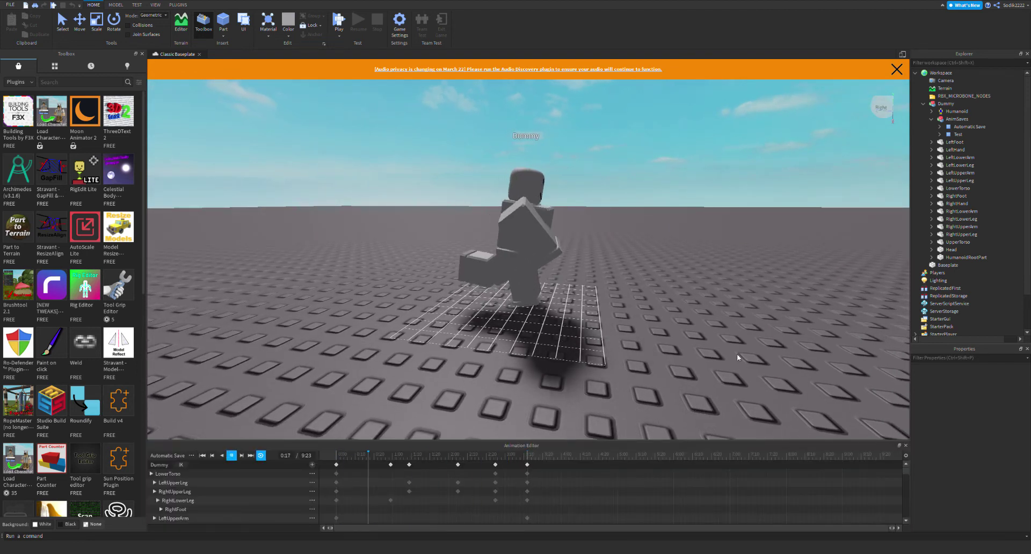
right_drag(738, 355, 738, 355)
key(w)
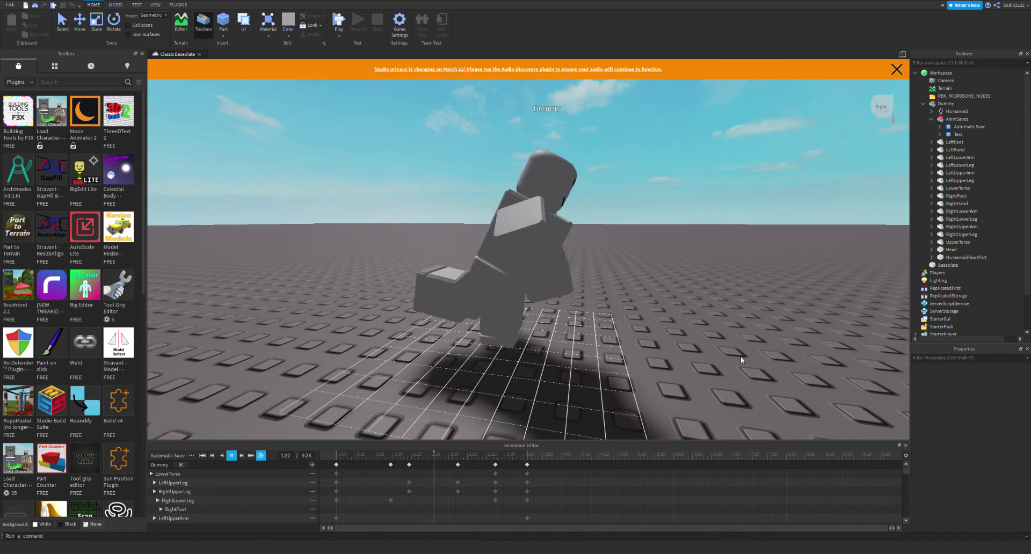
- Pause at 2:05, try straightening the right lower leg, and rotate it back into a bent pose
key(space)
click(458, 454)
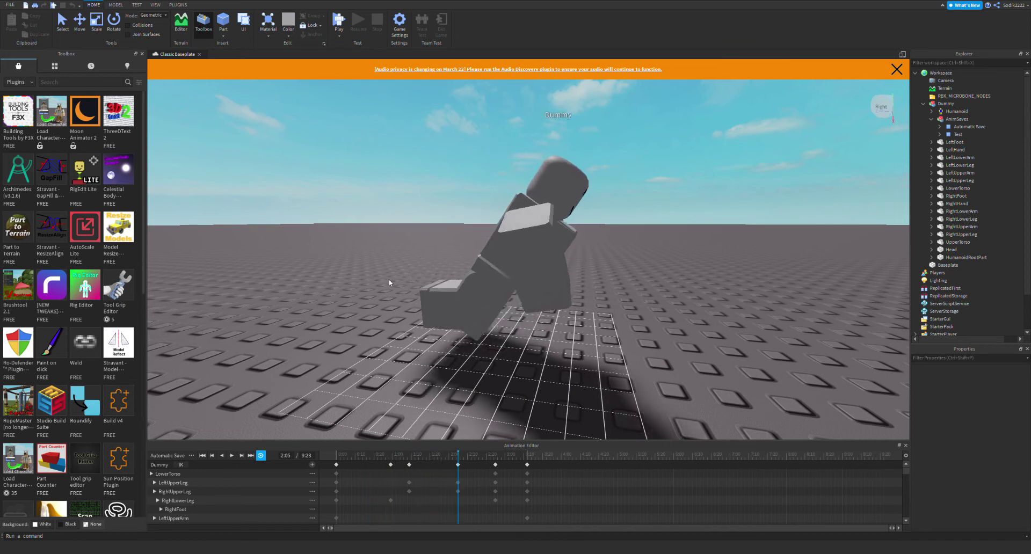
click(448, 302)
drag(473, 264, 676, 345)
click(686, 343)
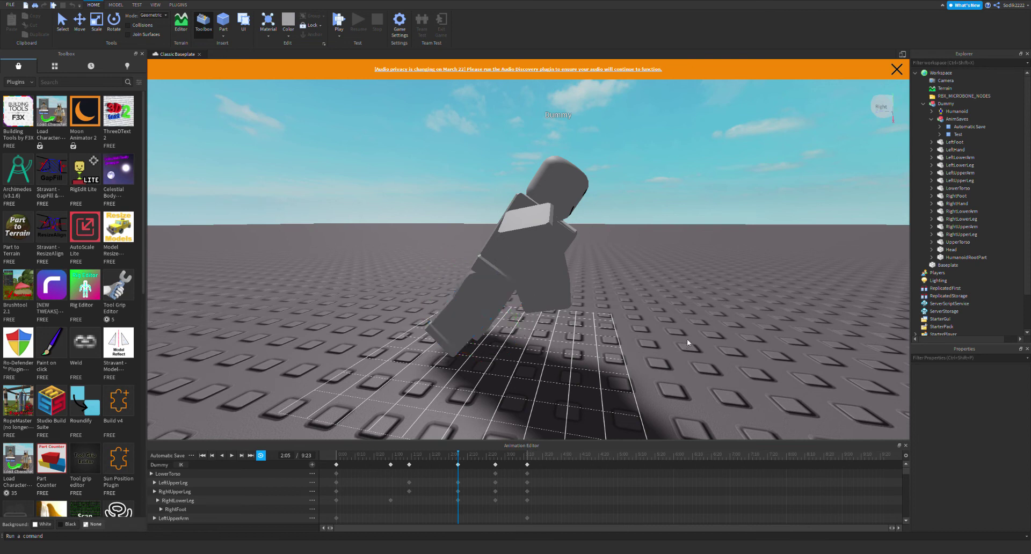
click(454, 314)
drag(473, 251, 501, 274)
click(621, 415)
- Check the animation's options and the Automatic Save sequence under AnimSaves, and close the Animation Editor
click(192, 455)
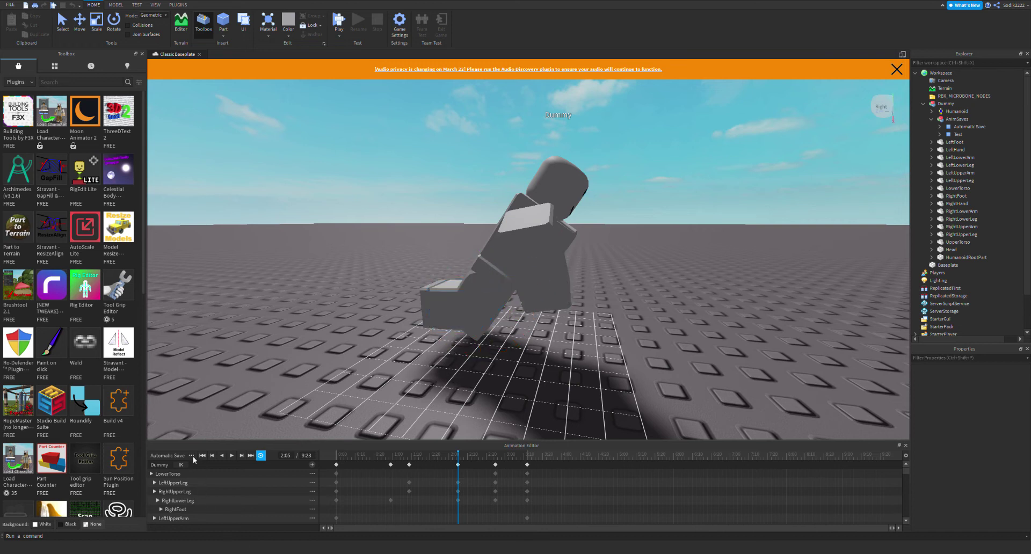
click(233, 509)
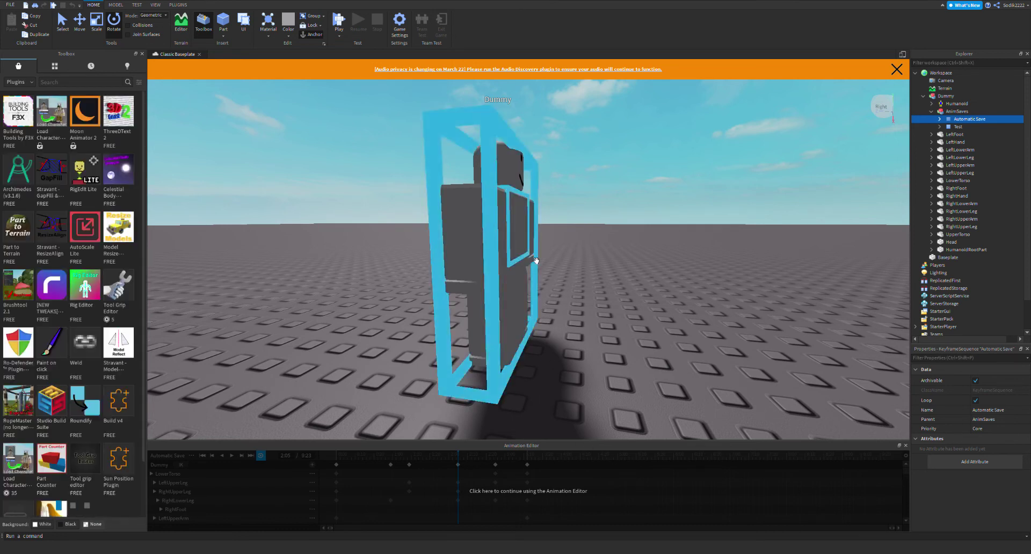
click(906, 446)
- Delete the Dummy rig from the workspace, leaving only the baseplate
click(502, 296)
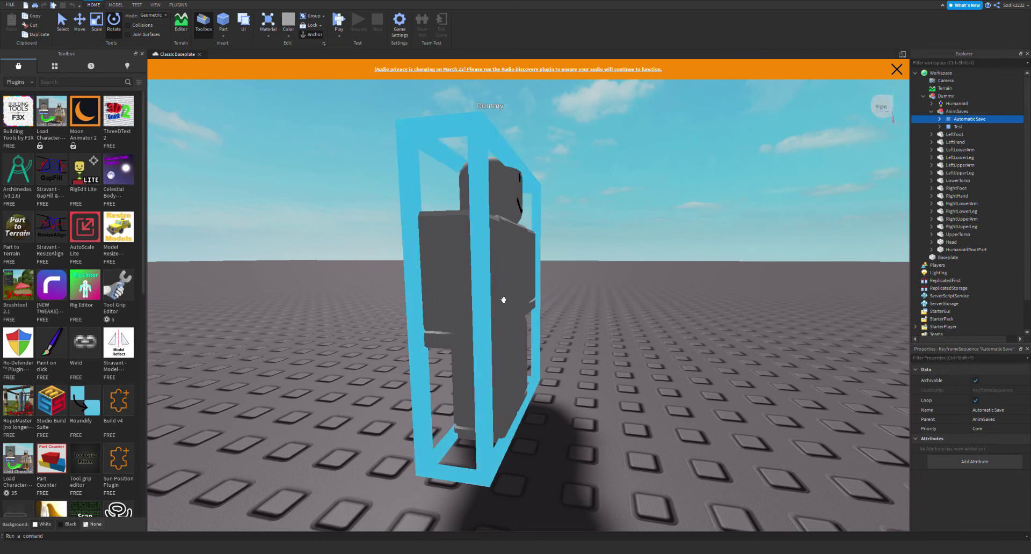
key(Delete)
right_drag(610, 311, 611, 314)
scroll(611, 314, down, 5)
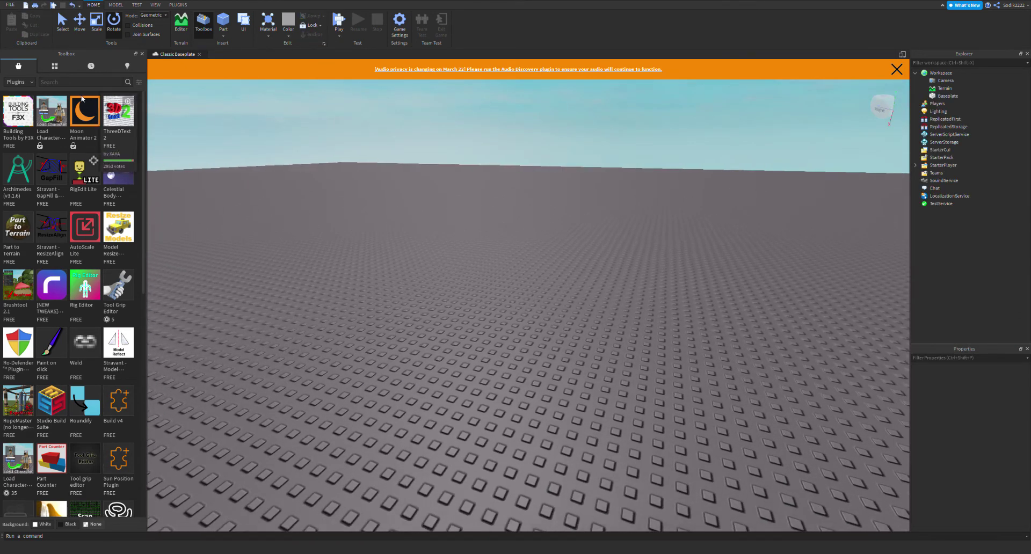
- Switch the Toolbox from plugins to models and open the My Models inventory
click(24, 82)
click(25, 92)
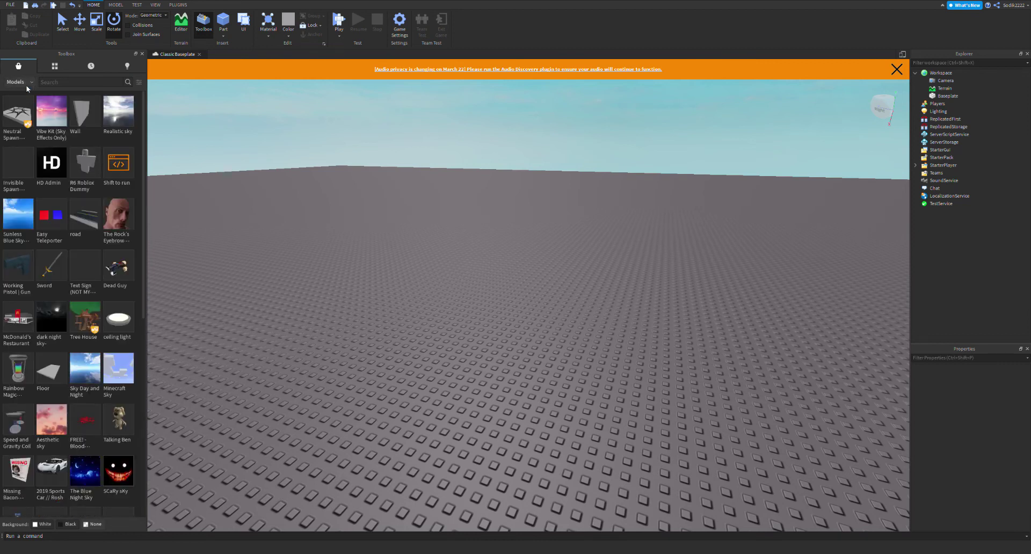
click(87, 84)
click(53, 67)
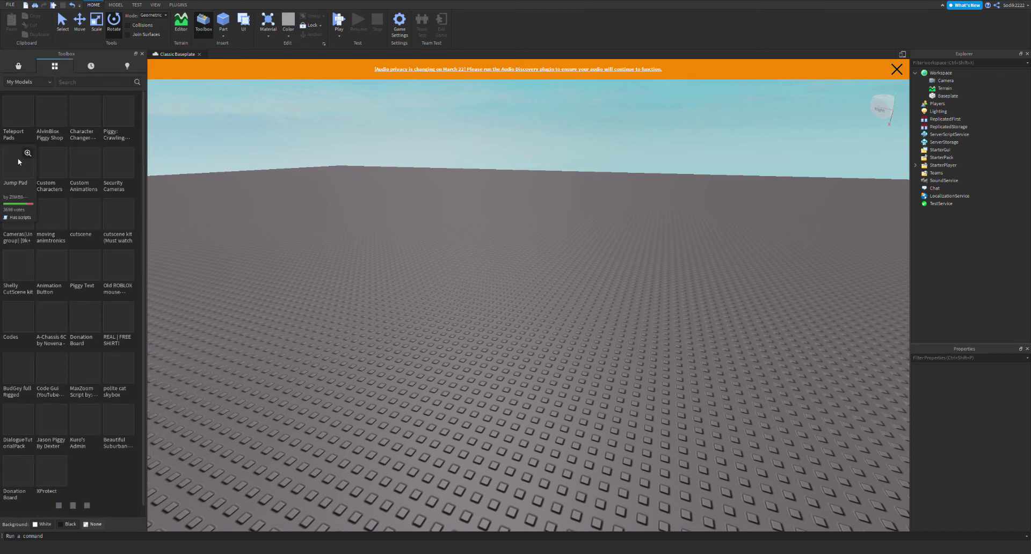
- Look through the saved models in the My Models inventory
mouse_move(94, 334)
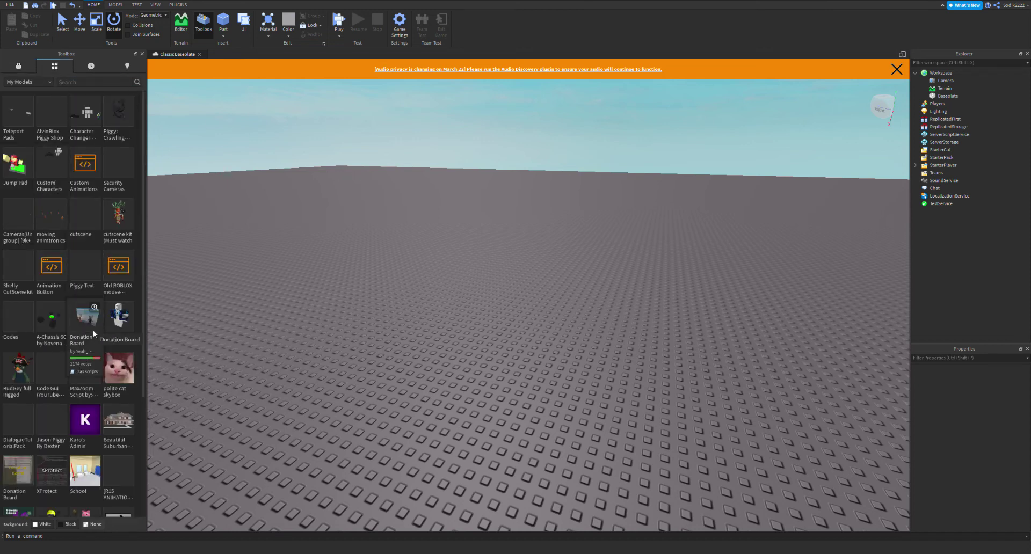
mouse_move(29, 208)
mouse_move(91, 227)
mouse_move(79, 274)
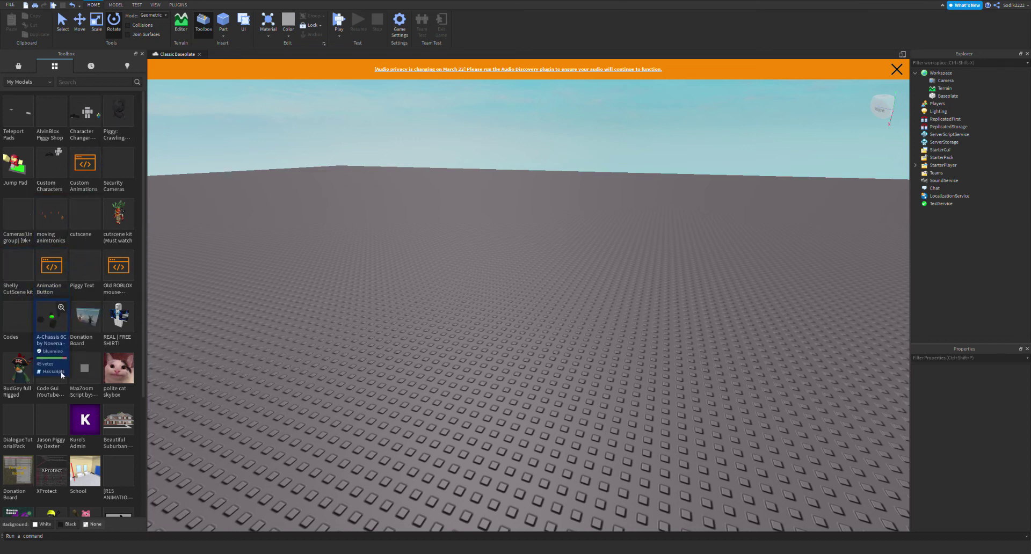
mouse_move(50, 362)
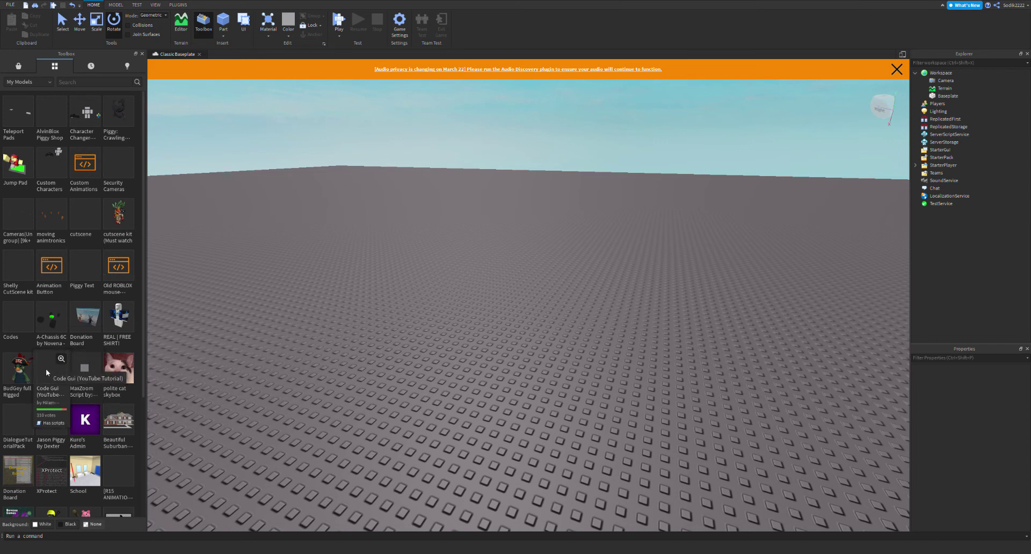
click(46, 369)
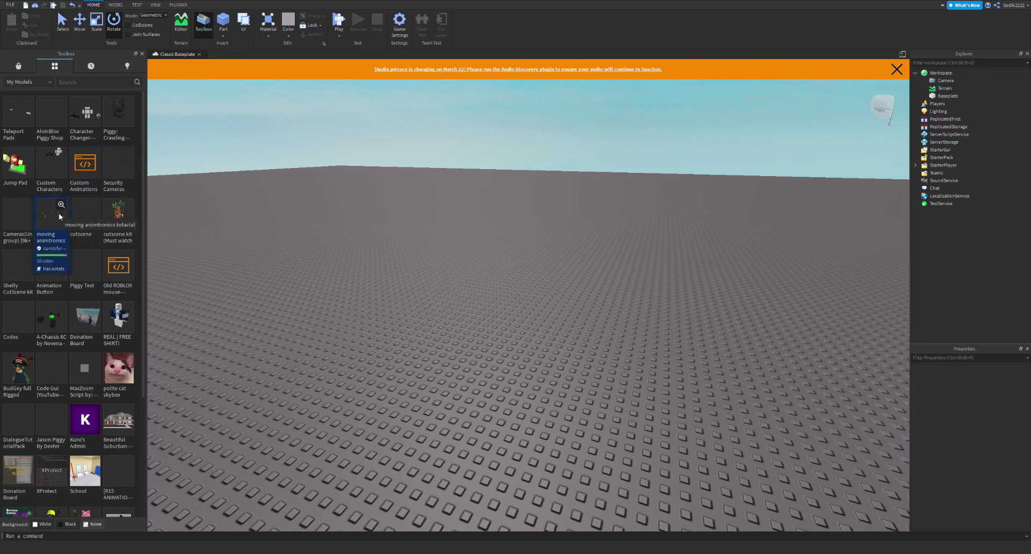
- Search the saved models in the My Models inventory for "custom"
scroll(102, 378, down, 4)
scroll(82, 344, down, 1)
scroll(81, 325, up, 5)
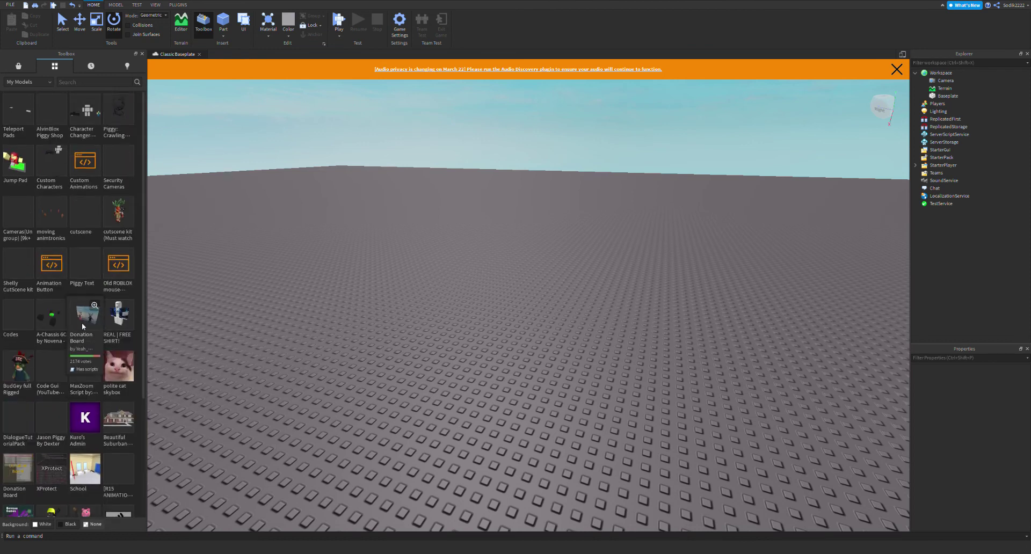
click(95, 82)
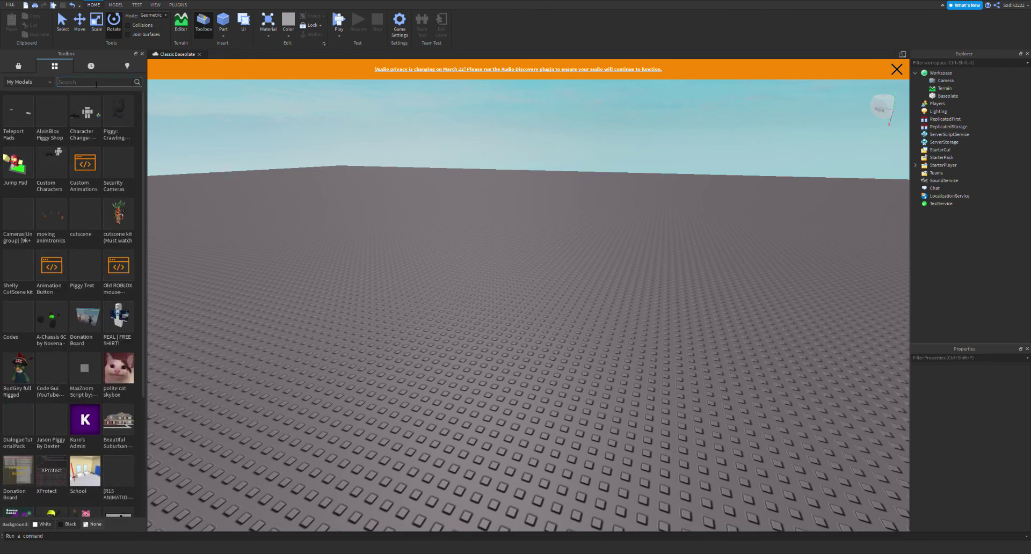
text(cus)
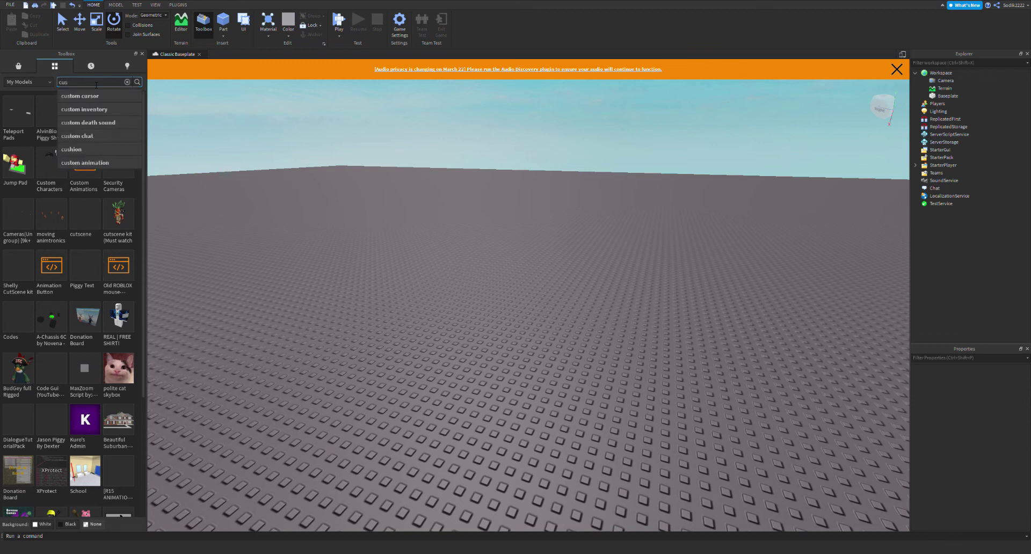
text(tom)
key(Return)
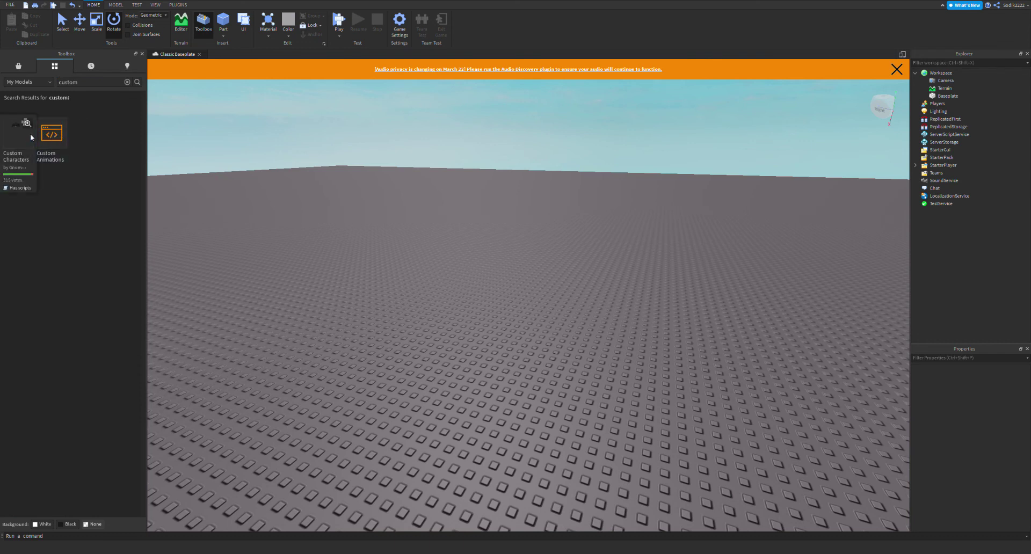
- Insert the Custom Animations model into the workspace and open its CustomAnimations script
drag(55, 140, 676, 182)
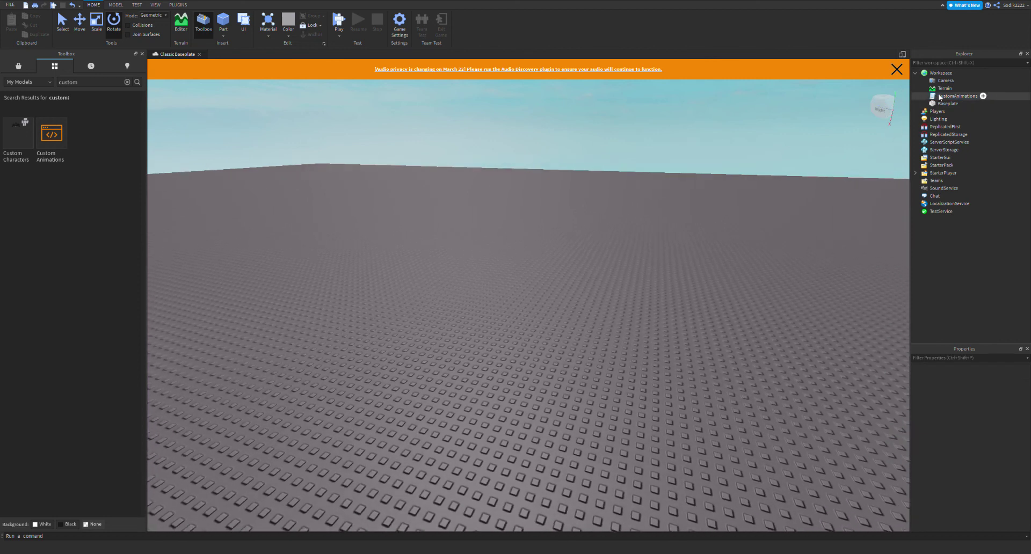
double_click(957, 96)
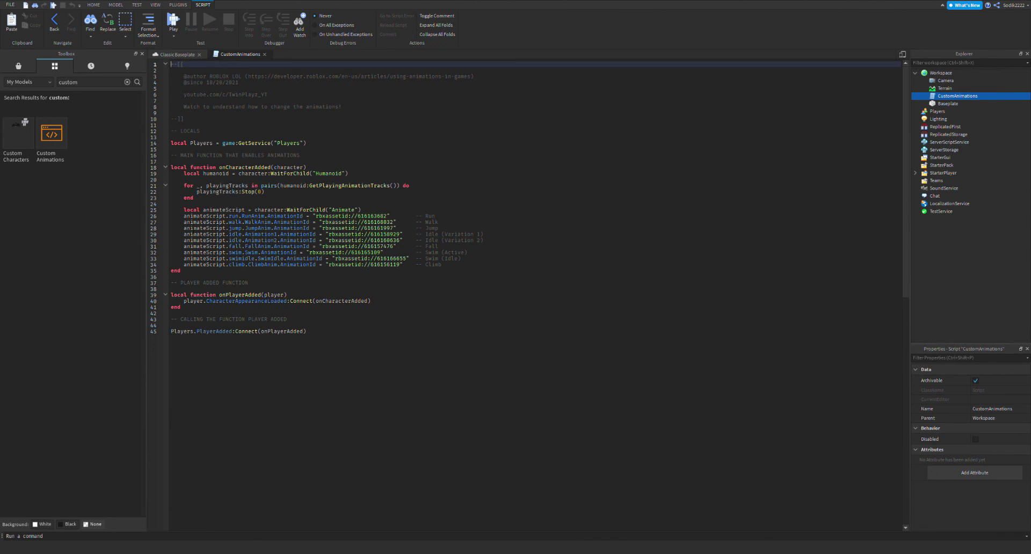
- Delete the walk, jump, idle, fall, swim and climb animation lines from onCharacterAdded, leaving only the run line and no blank line
drag(175, 225, 284, 246)
drag(369, 265, 420, 275)
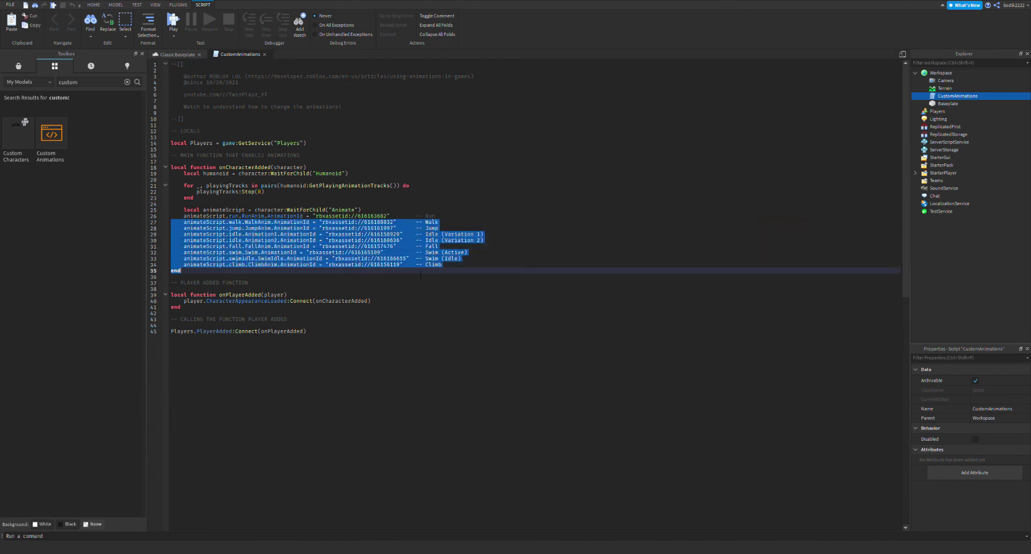
key(BackSpace)
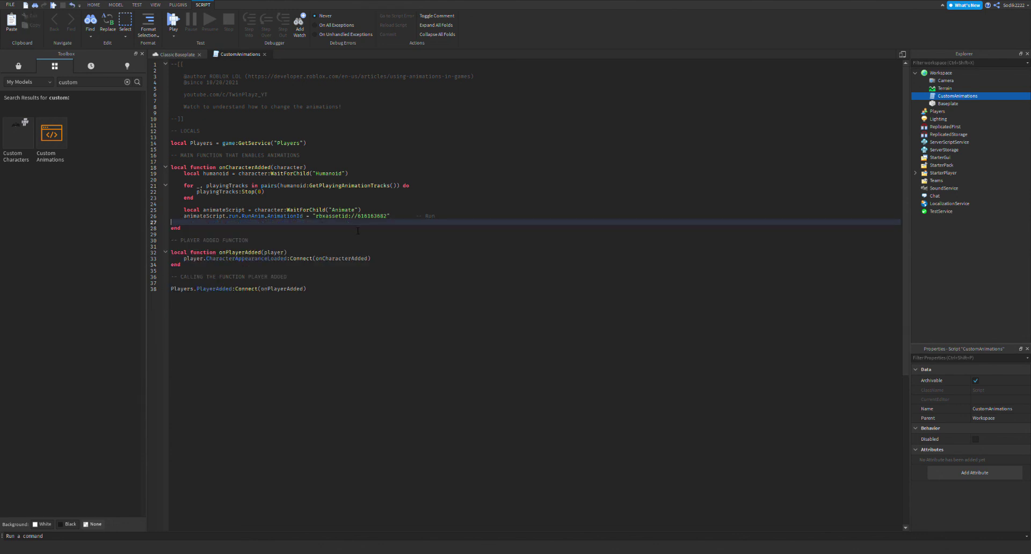
key(BackSpace)
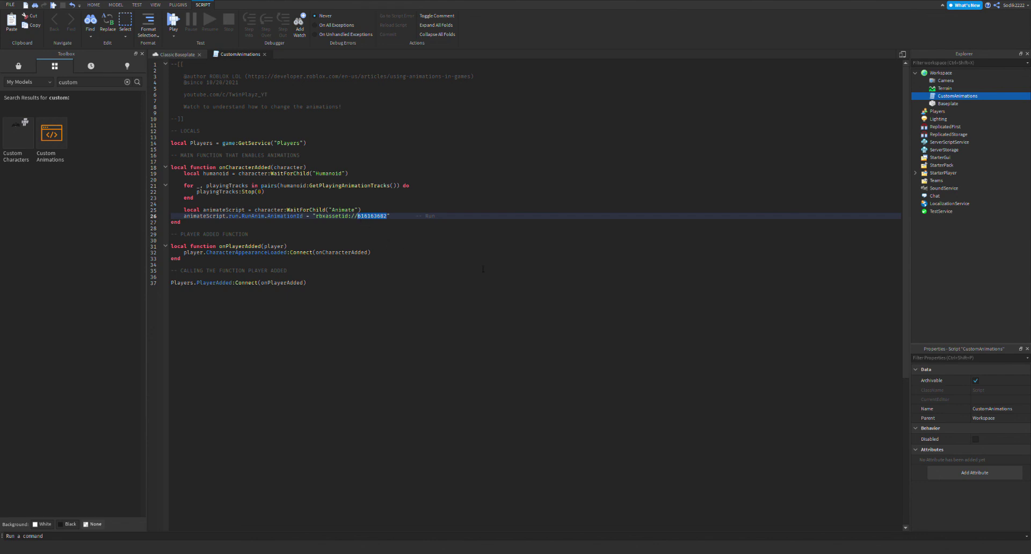
- Close the CustomAnimations script, start a playtest and run the avatar around the baseplate in several directions
click(265, 54)
key(F5)
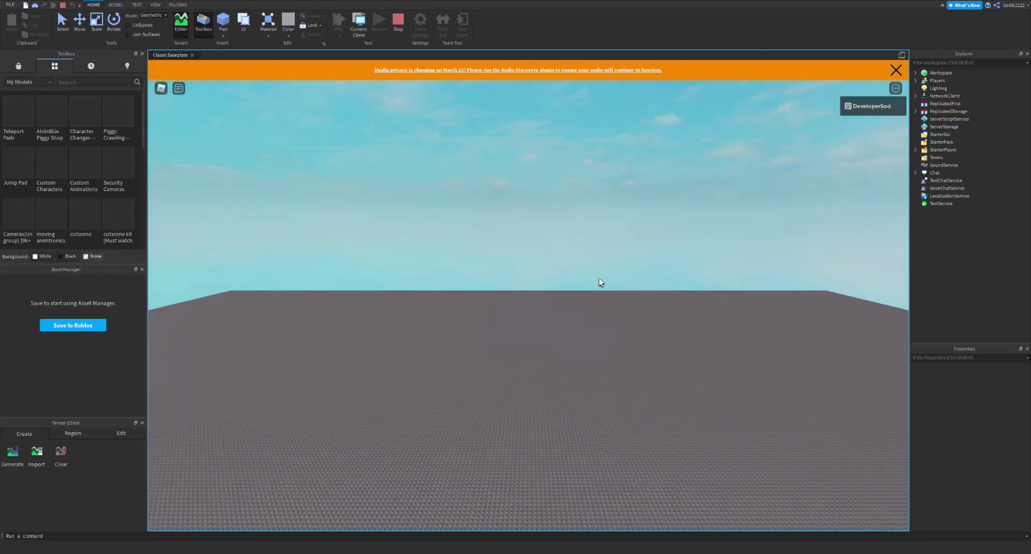
key(w)
key(d)
right_drag(630, 317, 656, 325)
key(a)
key(w)
key(d)
key(s)
scroll(655, 324, down, 3)
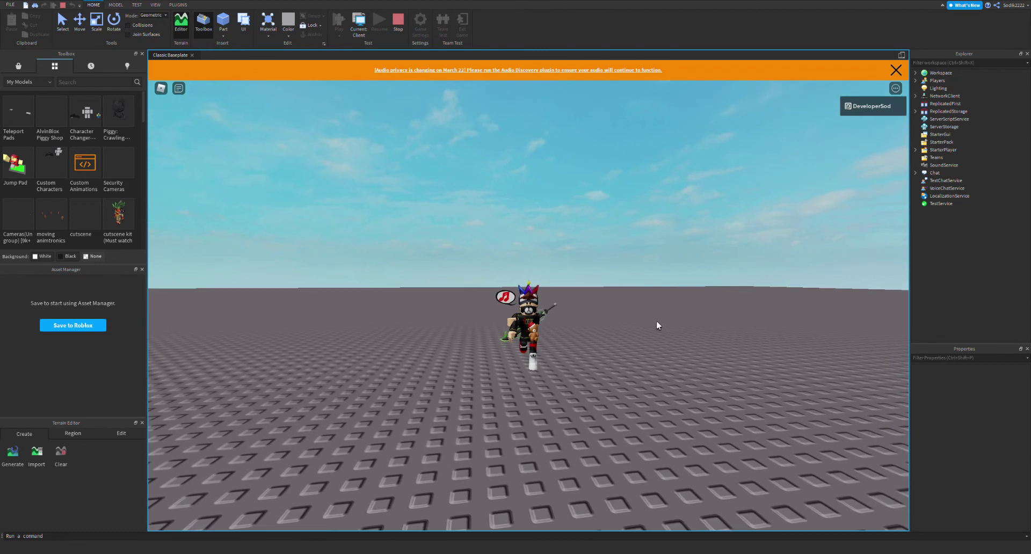
- Examine the avatar's movement animation up close and from the front while running across the baseplate
scroll(656, 324, up, 4)
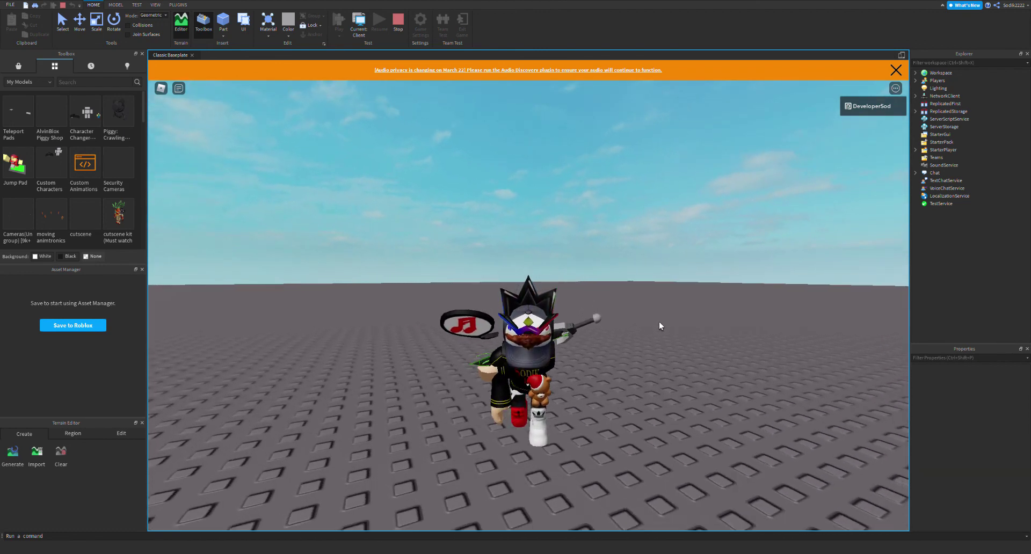
key(d)
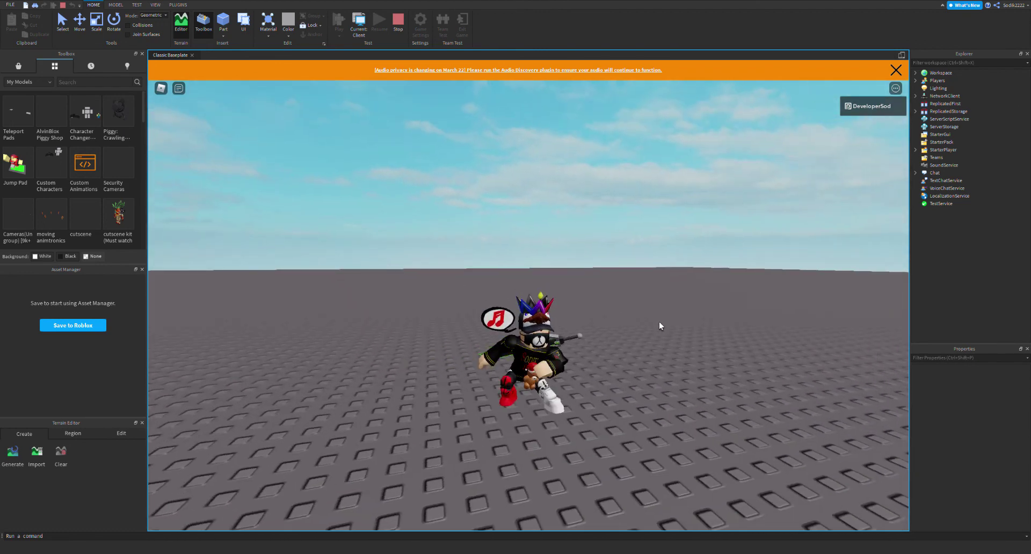
key(d)
right_drag(659, 321, 659, 322)
key(s)
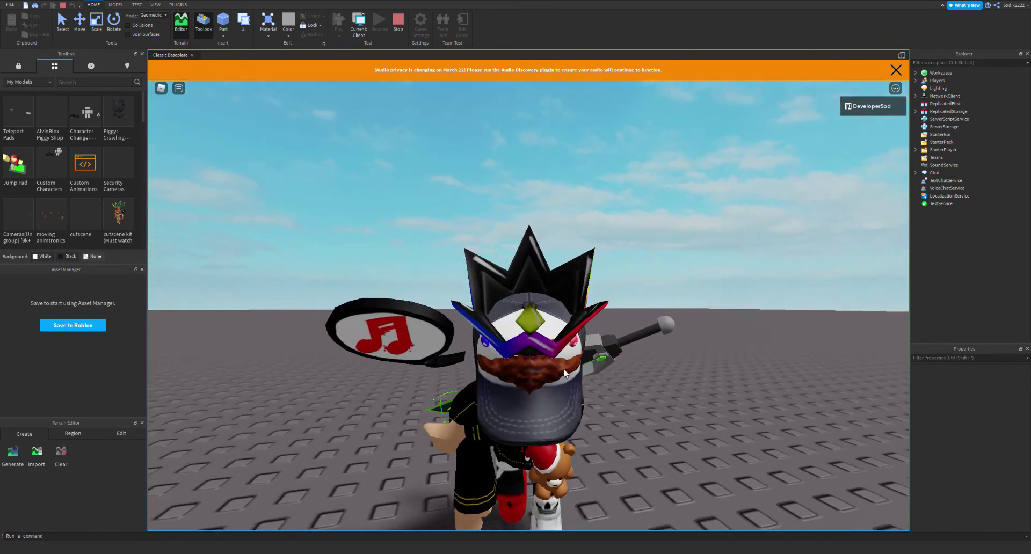
right_drag(572, 346, 573, 346)
scroll(565, 377, down, 5)
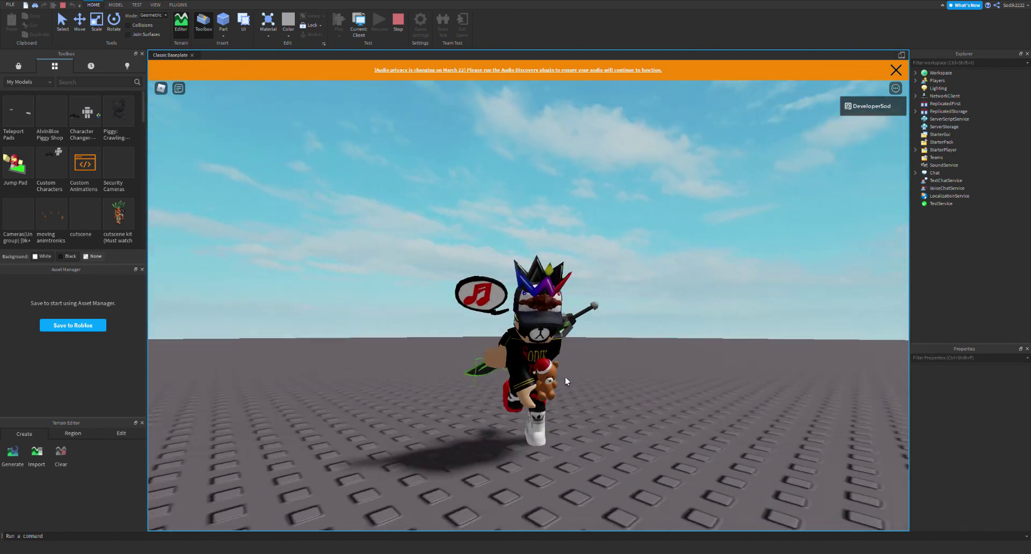